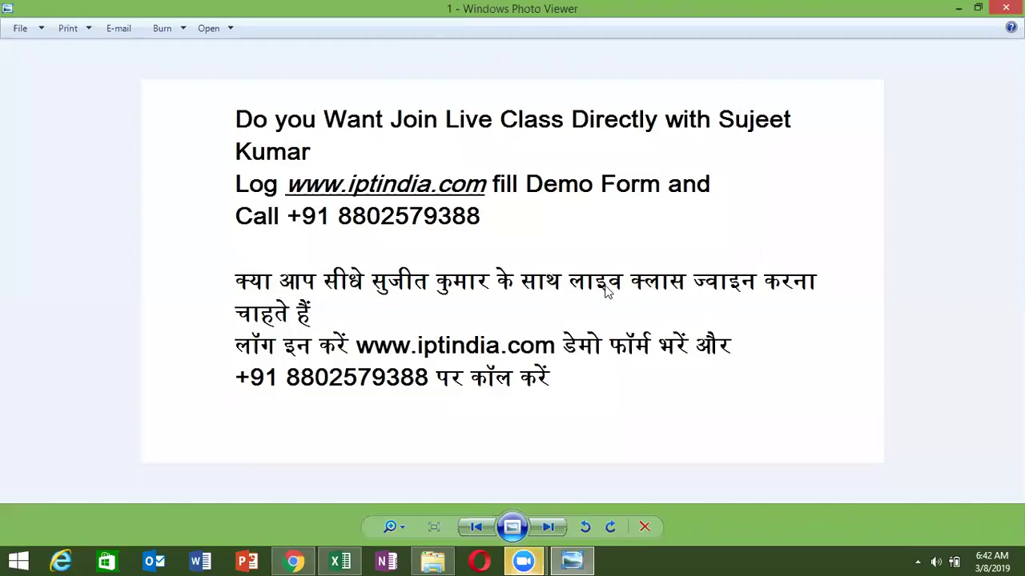
# - Page to the second promotional image, then close Photo Viewer and the Photo folder
pyautogui.click(549, 526)
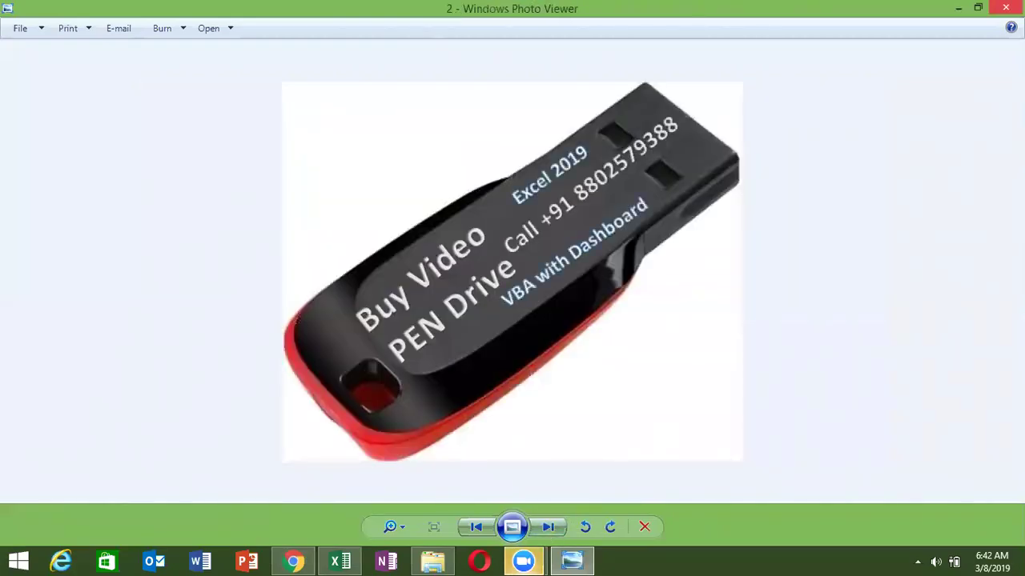
pyautogui.click(1006, 7)
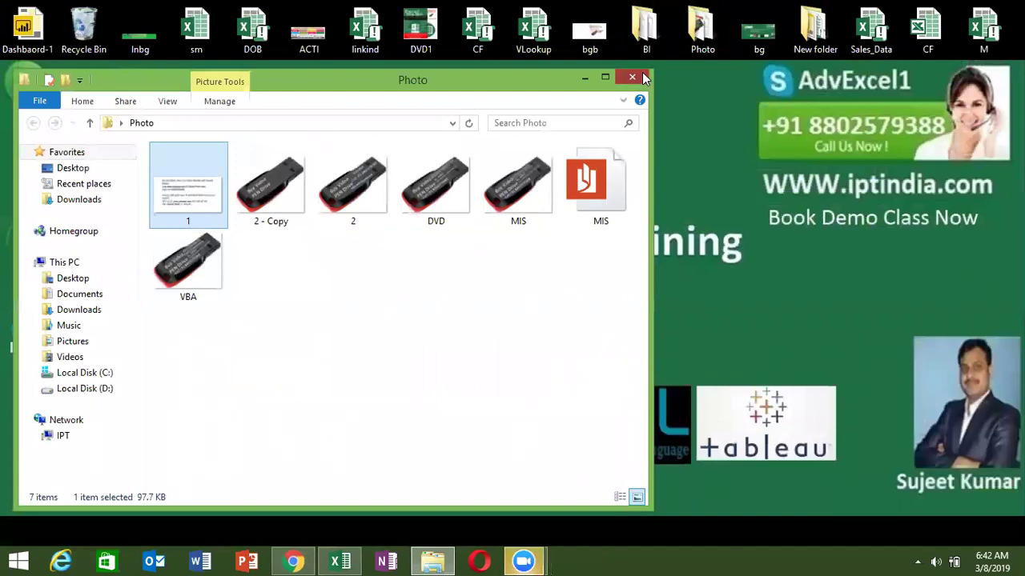
pyautogui.click(638, 75)
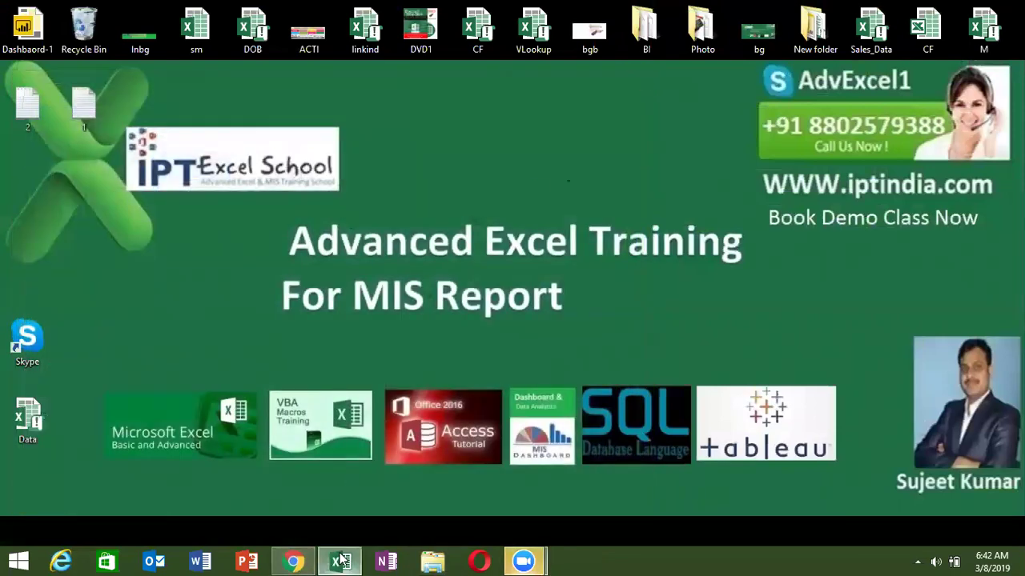
# - Bring up the Book1 workbook and enter For in G3 and Do below it
pyautogui.click(339, 561)
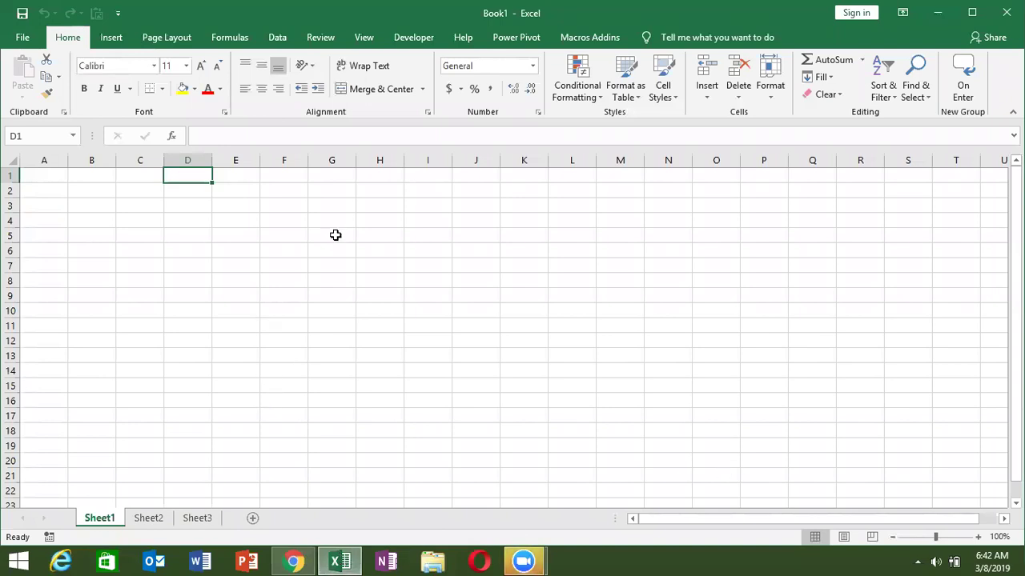
pyautogui.click(327, 203)
pyautogui.write('For')
pyautogui.press('Return')
pyautogui.press('Return')
pyautogui.press('Return')
pyautogui.write('Do')
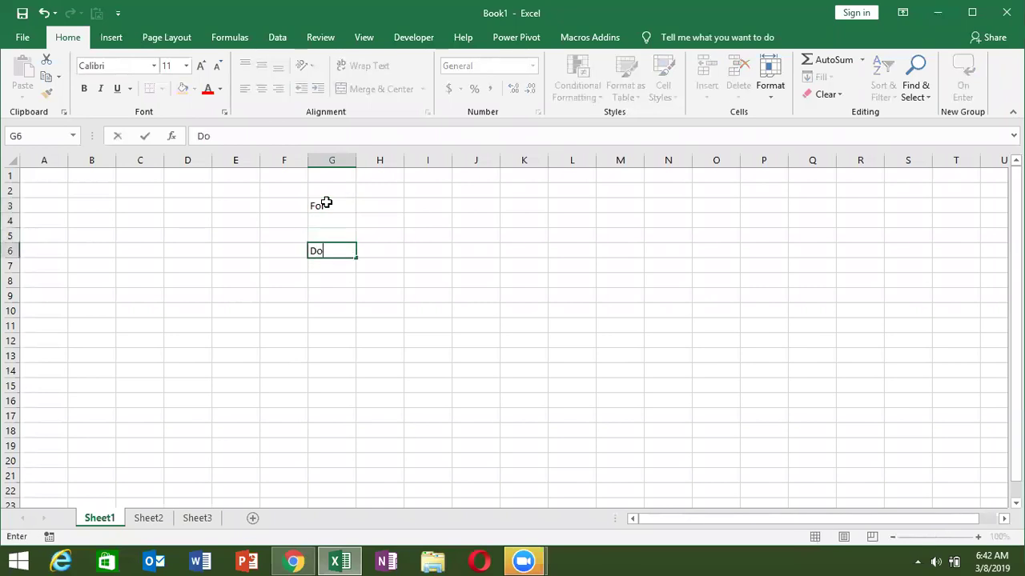
pyautogui.click(386, 205)
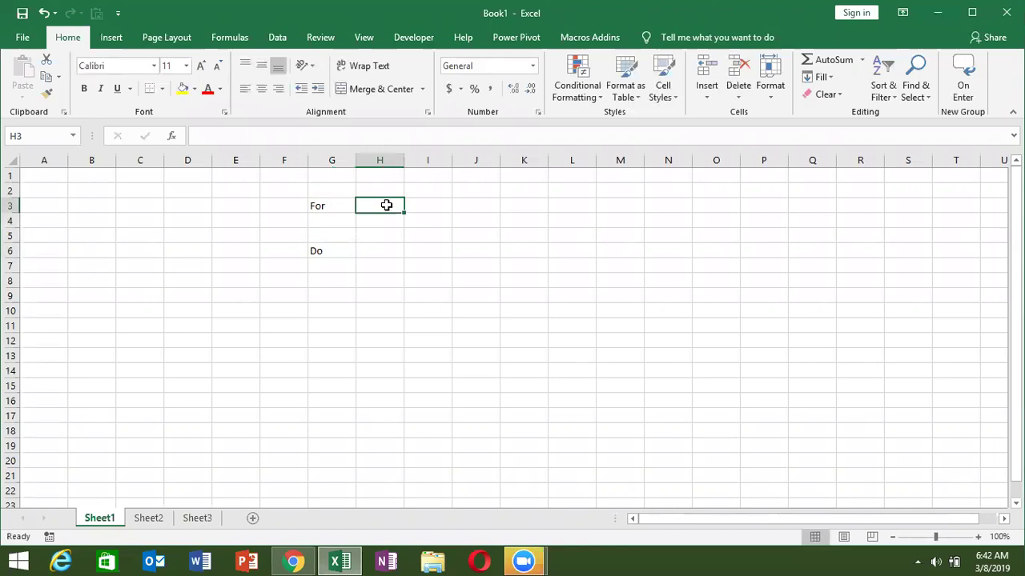
# - Enter I in H3 and 's to e' in I3, editing it from '1 to n'
pyautogui.write('I')
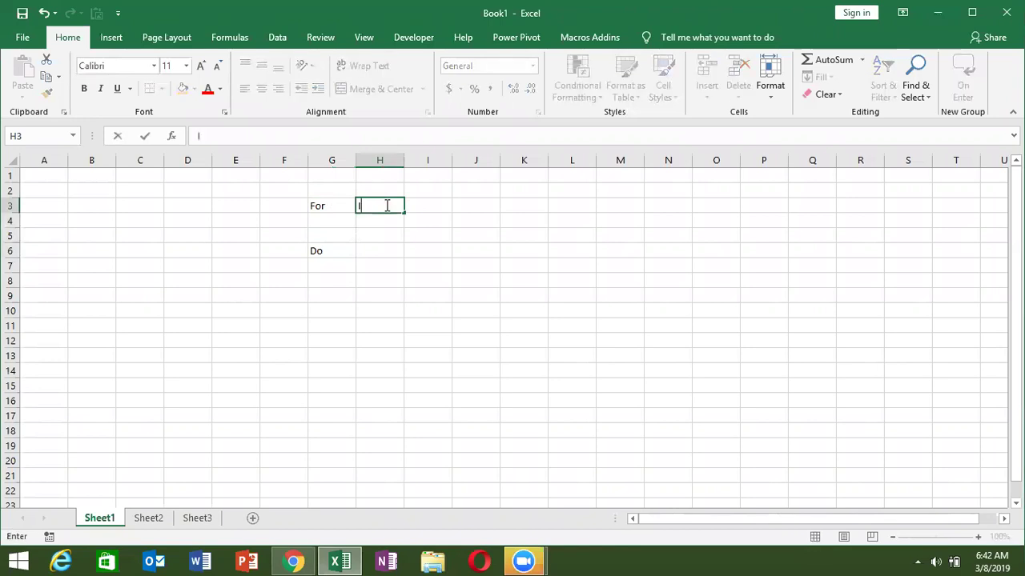
pyautogui.press('Tab')
pyautogui.write('1 to n')
pyautogui.press('Return')
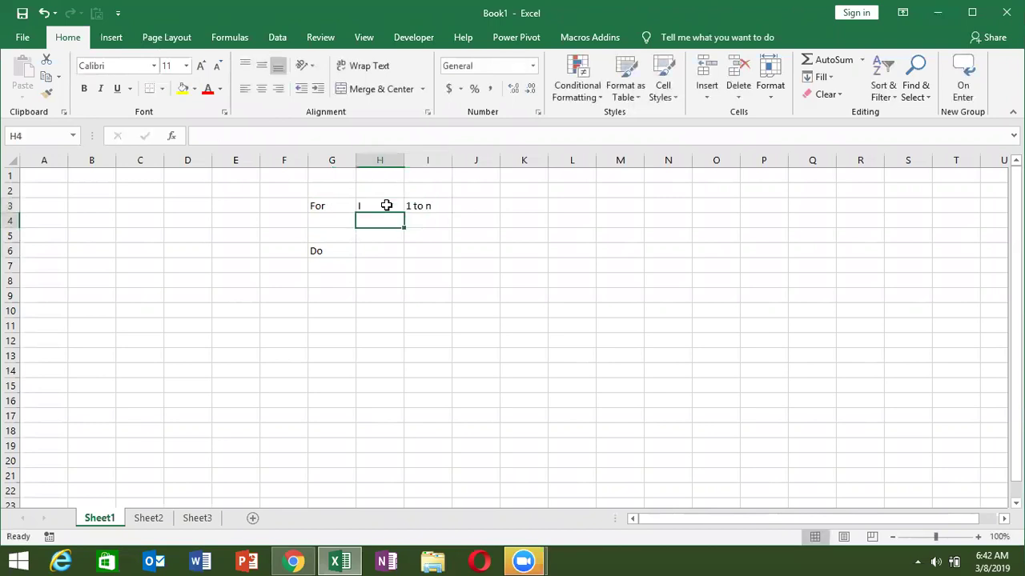
pyautogui.click(385, 206)
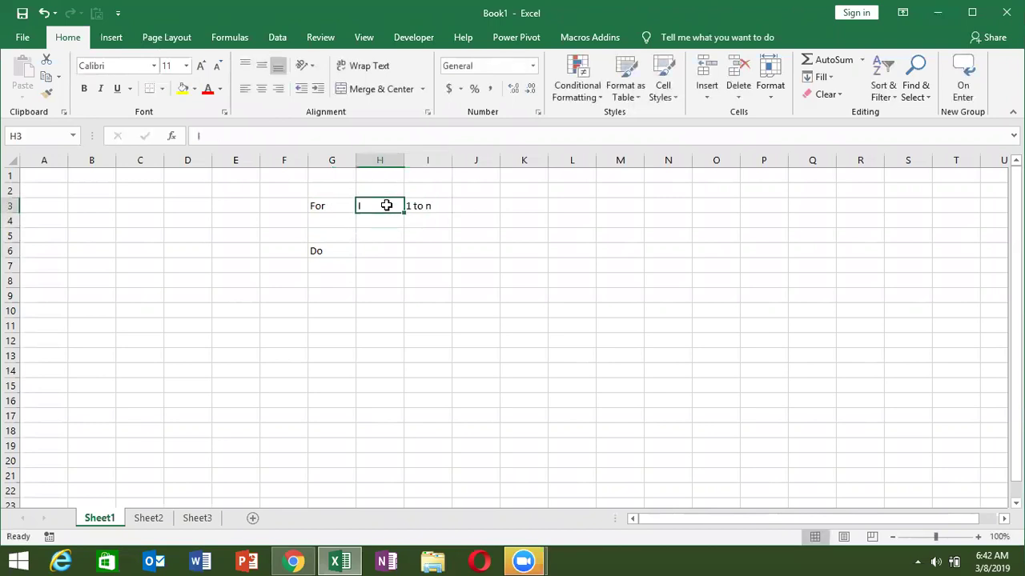
pyautogui.press('Right')
pyautogui.doubleClick(200, 135)
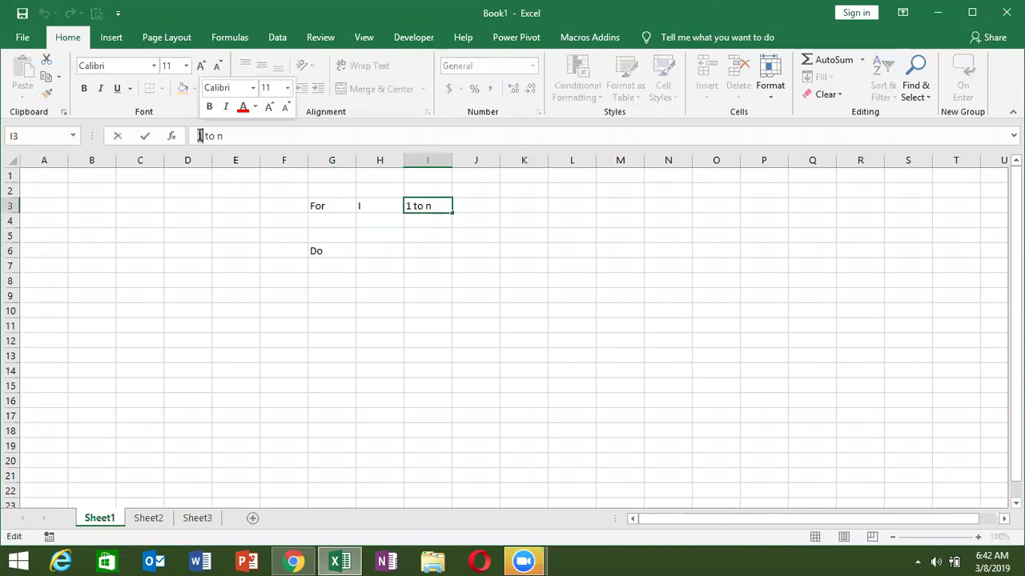
pyautogui.write('s')
pyautogui.doubleClick(219, 135)
pyautogui.write('e')
pyautogui.press('Return')
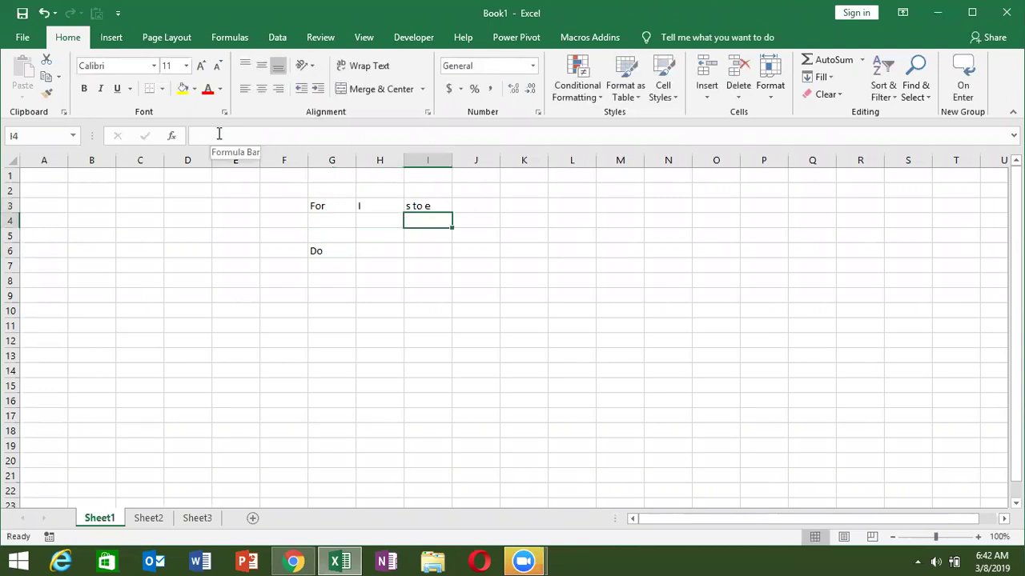
# - Enter Each in H4 and Oject in I4
pyautogui.press('Left')
pyautogui.write('Ea')
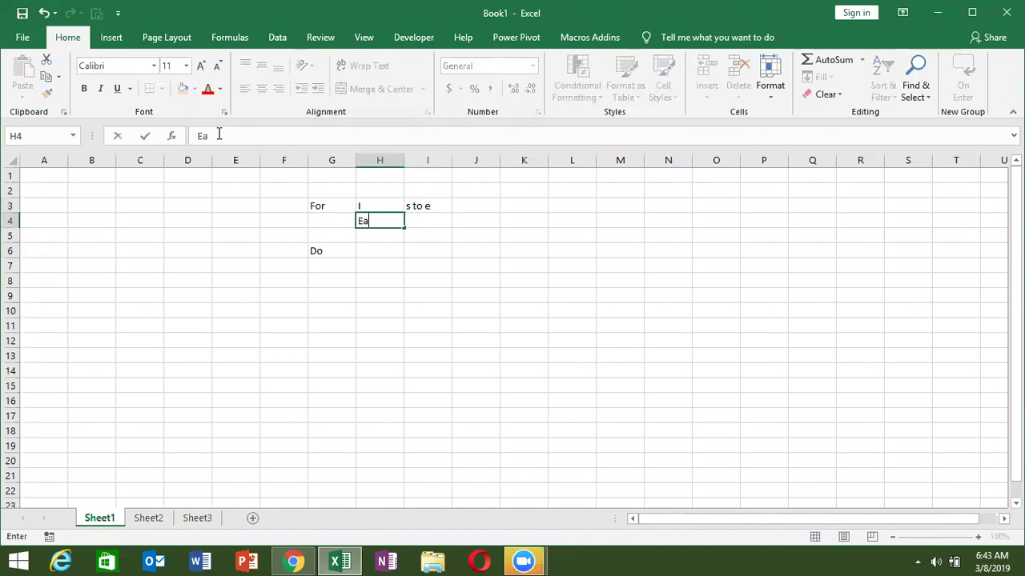
pyautogui.write('ch')
pyautogui.click(421, 226)
pyautogui.write('Ojec')
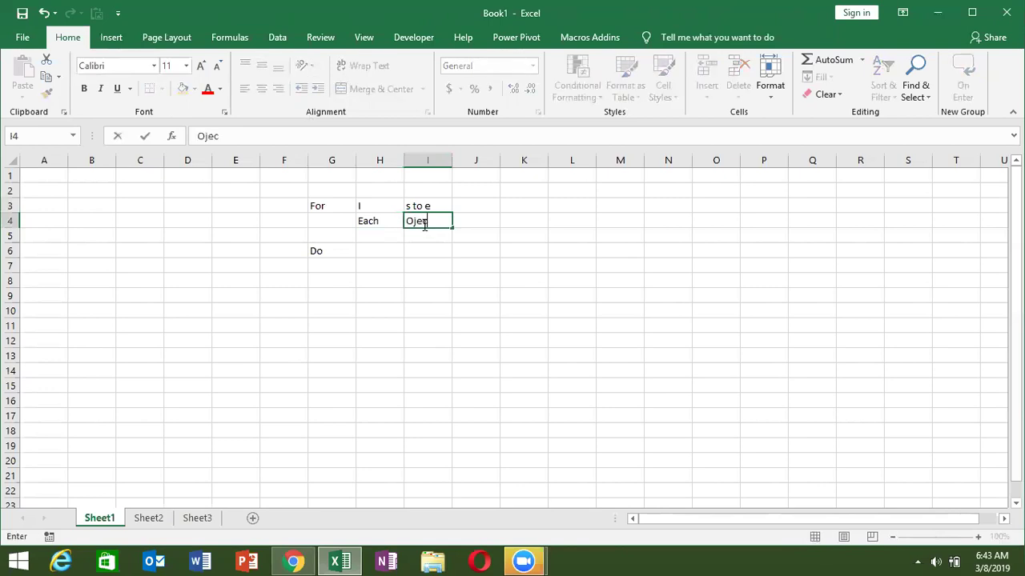
pyautogui.write('t')
pyautogui.press('Return')
# - On Sheet2, enter =RANDBETWEEN(10,90) in cell A1
pyautogui.click(160, 519)
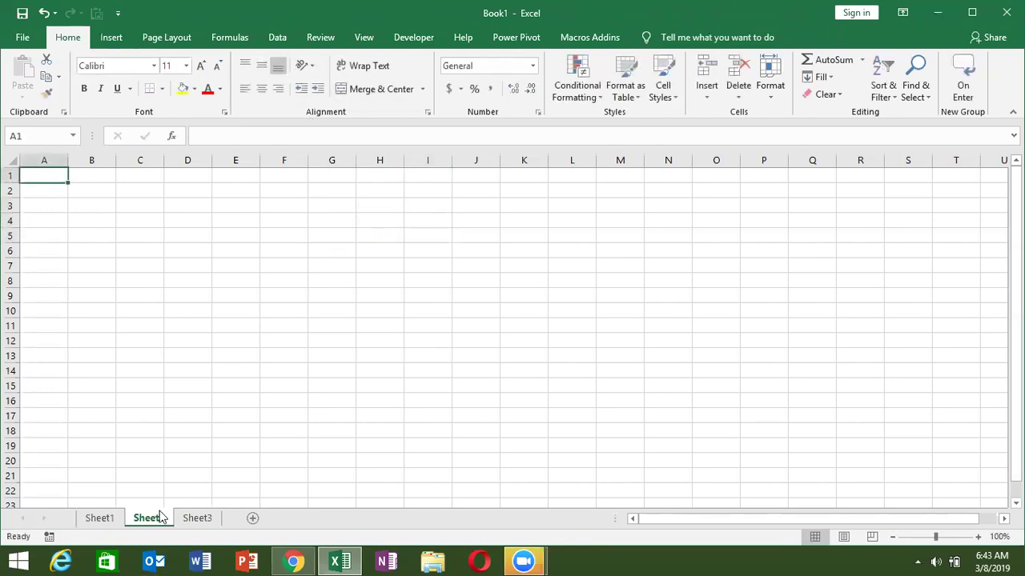
pyautogui.write('=ra')
pyautogui.press('Down')
pyautogui.press('Down')
pyautogui.press('Tab')
pyautogui.write('10,90')
pyautogui.press('Return')
# - Fill the formula across A1:F10 and paste the block back as fixed values
pyautogui.moveTo(64, 181)
pyautogui.mouseDown()
pyautogui.moveTo(284, 296)
pyautogui.moveTo(285, 312)
pyautogui.mouseUp()
pyautogui.hotkey('ctrl', 'r')
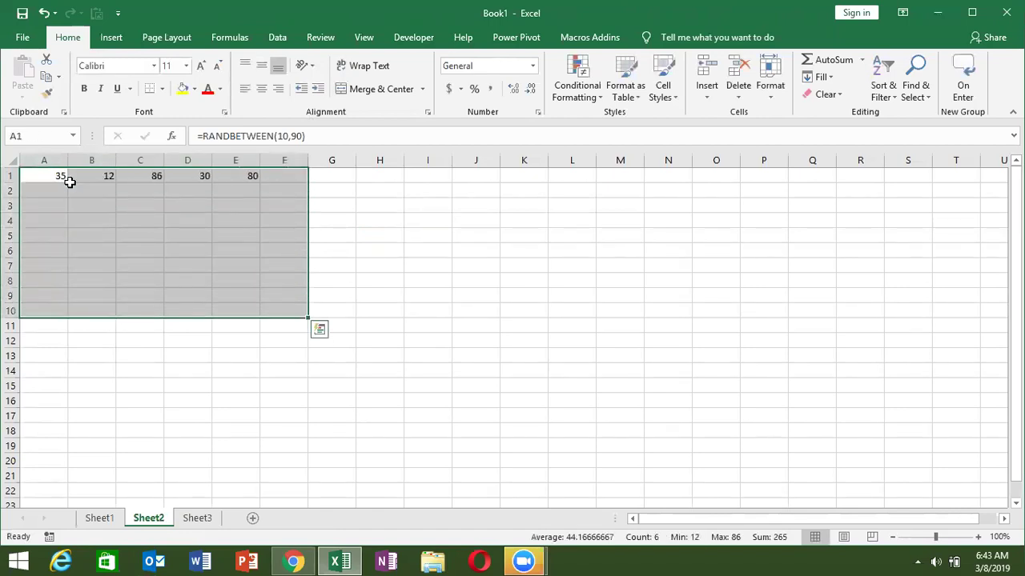
pyautogui.hotkey('ctrl', 'd')
pyautogui.hotkey('ctrl', 'c')
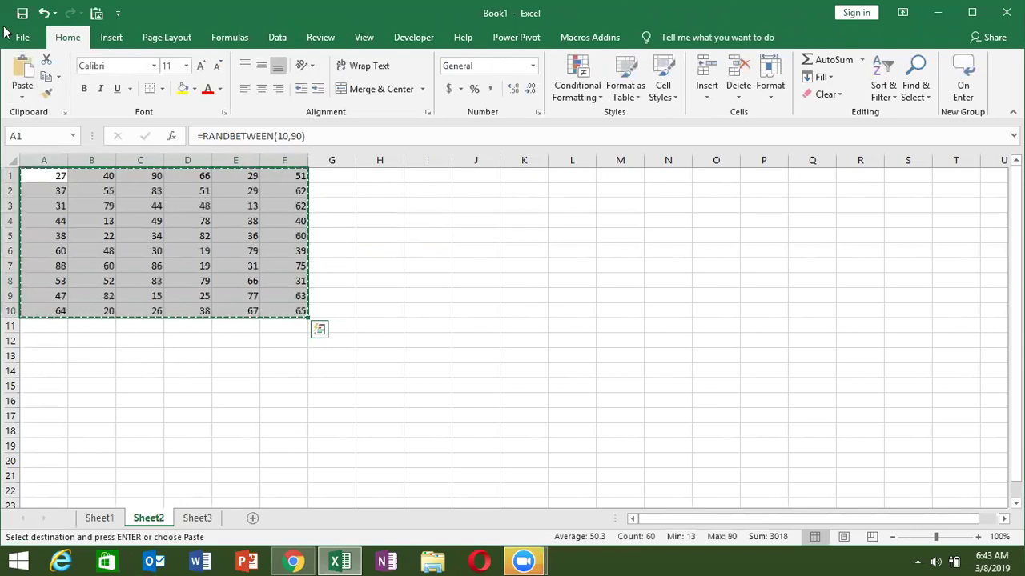
pyautogui.click(24, 86)
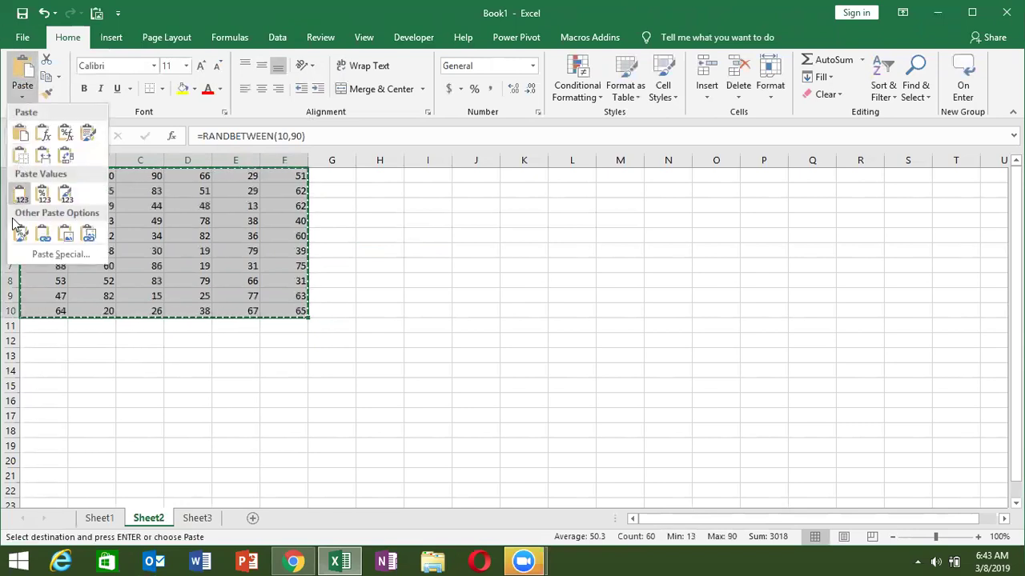
pyautogui.click(22, 192)
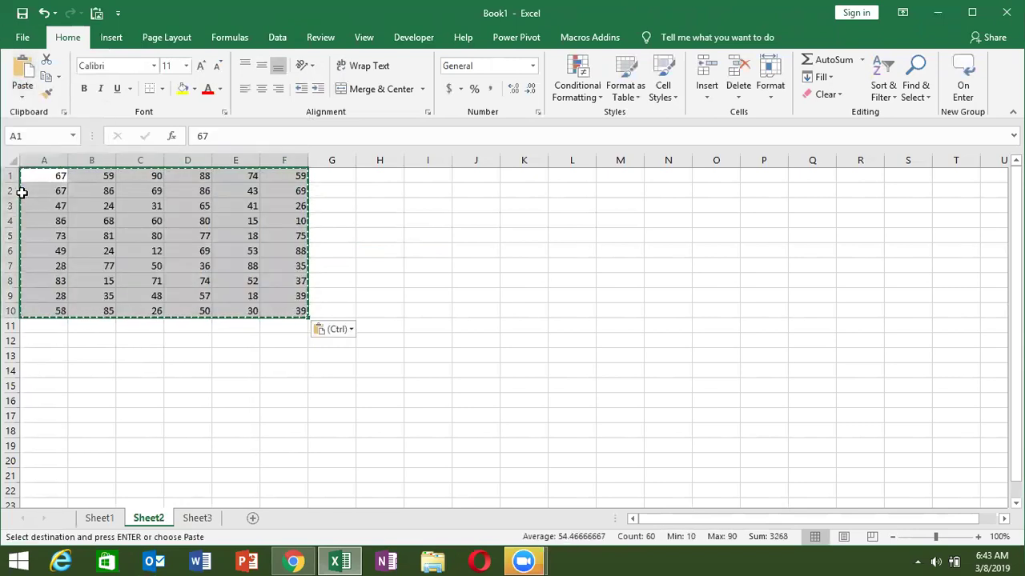
pyautogui.press('Escape')
pyautogui.click(155, 192)
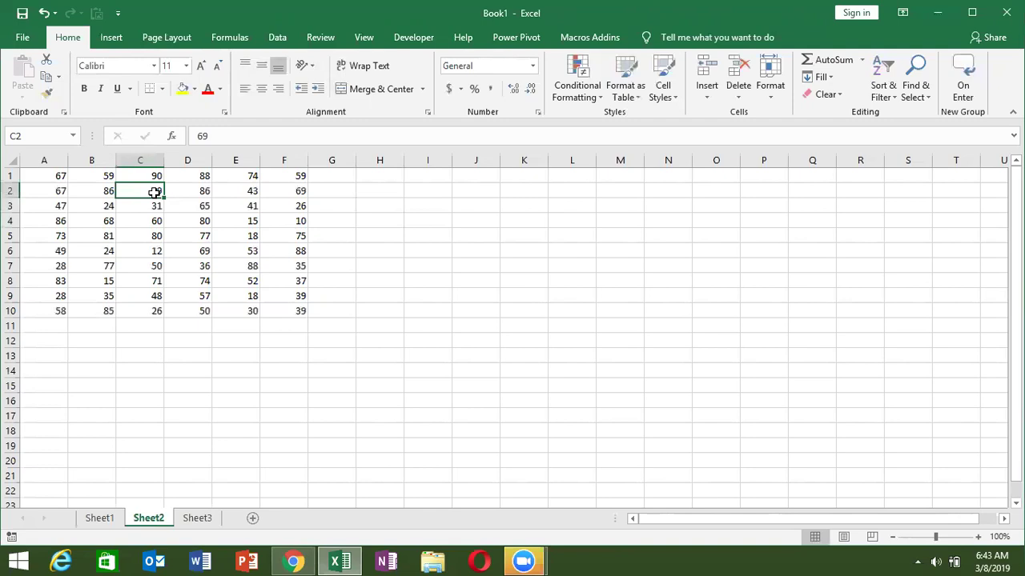
# - Select the sample ranges B2:E5, A1:A11, C3:E5 and B2:E6, then show the Developer tab
pyautogui.moveTo(114, 192); pyautogui.dragTo(236, 243)
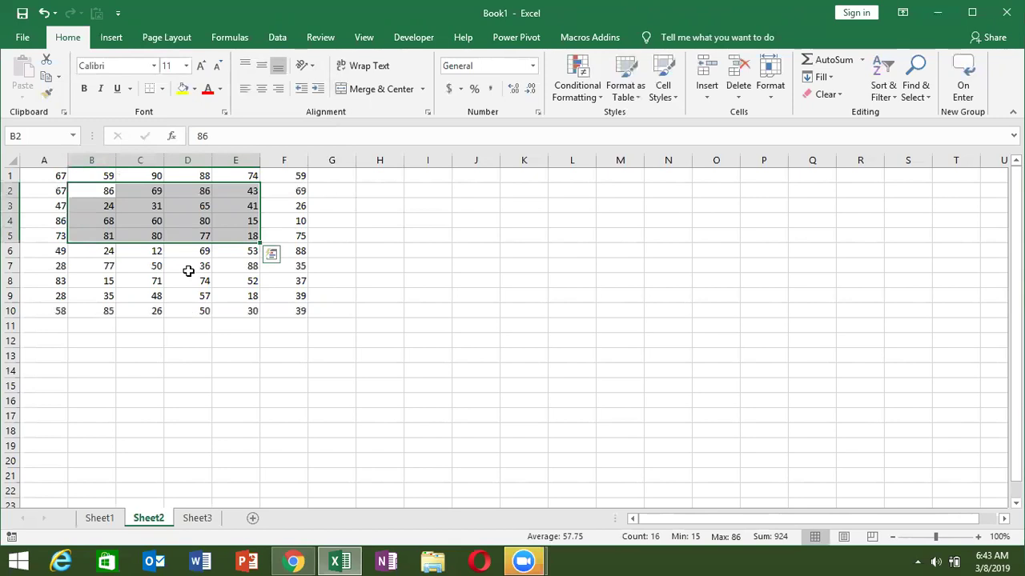
pyautogui.click(58, 181)
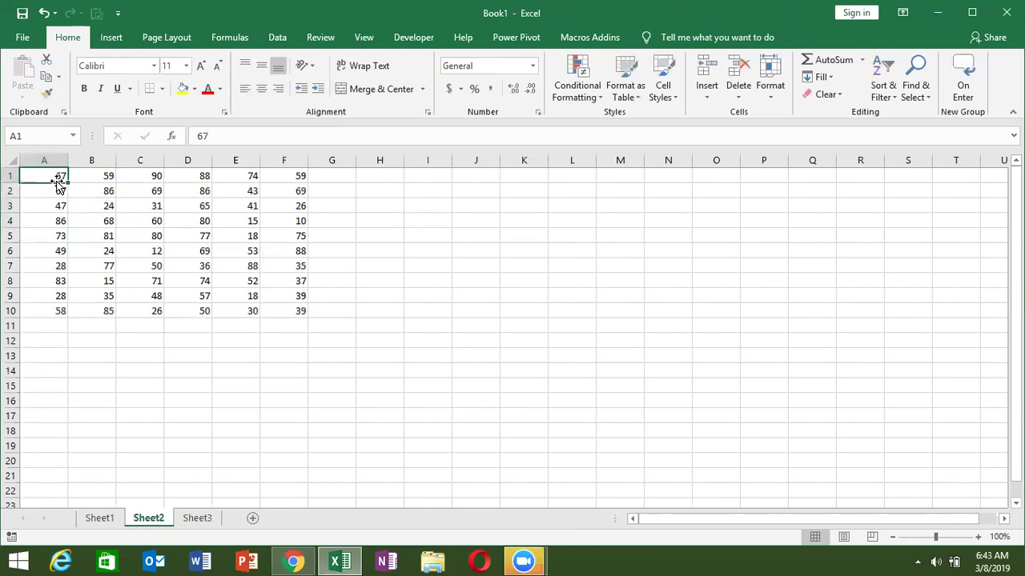
pyautogui.moveTo(56, 178)
pyautogui.mouseDown()
pyautogui.moveTo(49, 325)
pyautogui.moveTo(300, 313)
pyautogui.mouseUp()
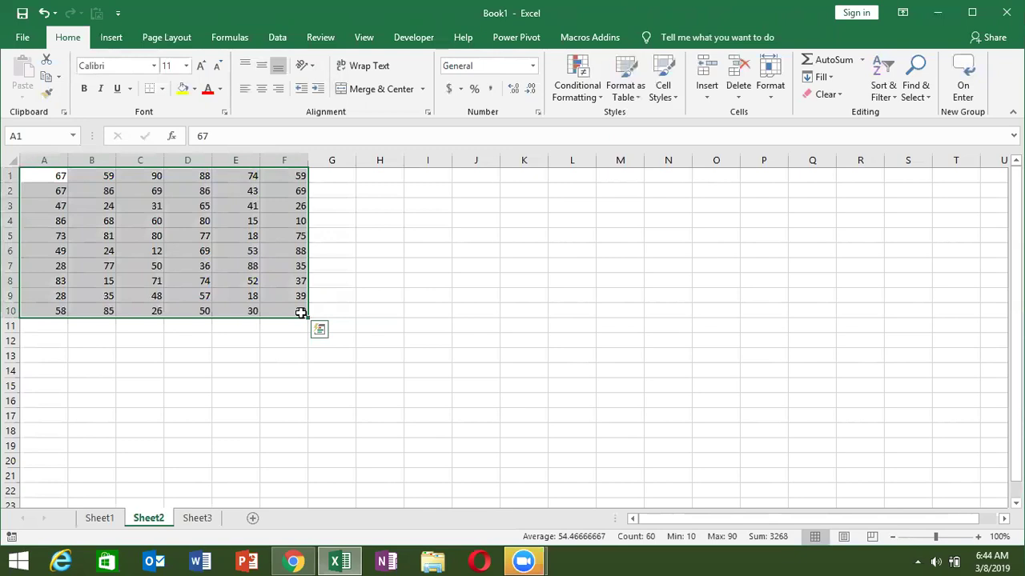
pyautogui.click(206, 247)
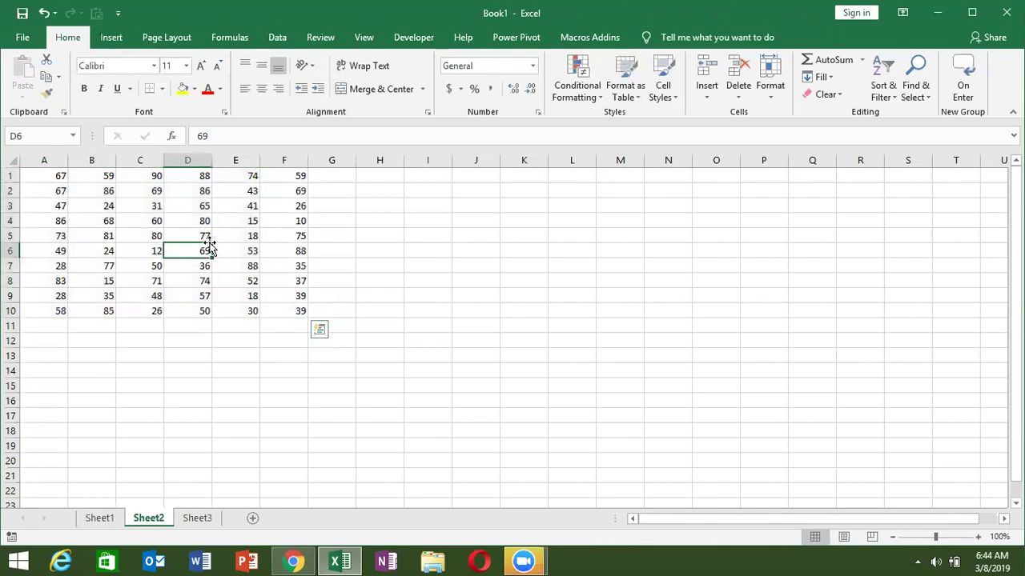
pyautogui.click(125, 202)
pyautogui.moveTo(124, 199); pyautogui.dragTo(240, 232)
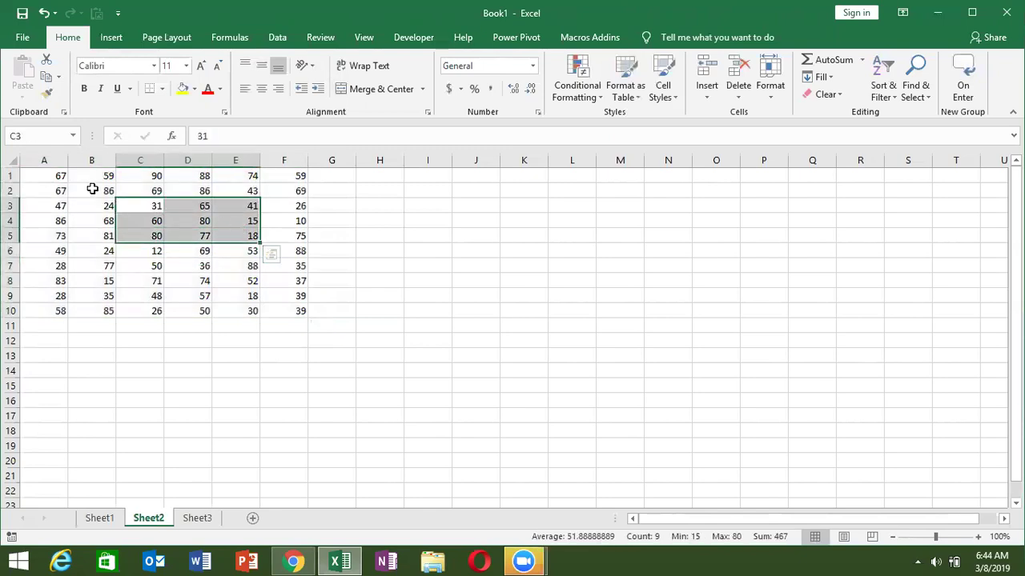
pyautogui.moveTo(90, 188); pyautogui.dragTo(248, 253)
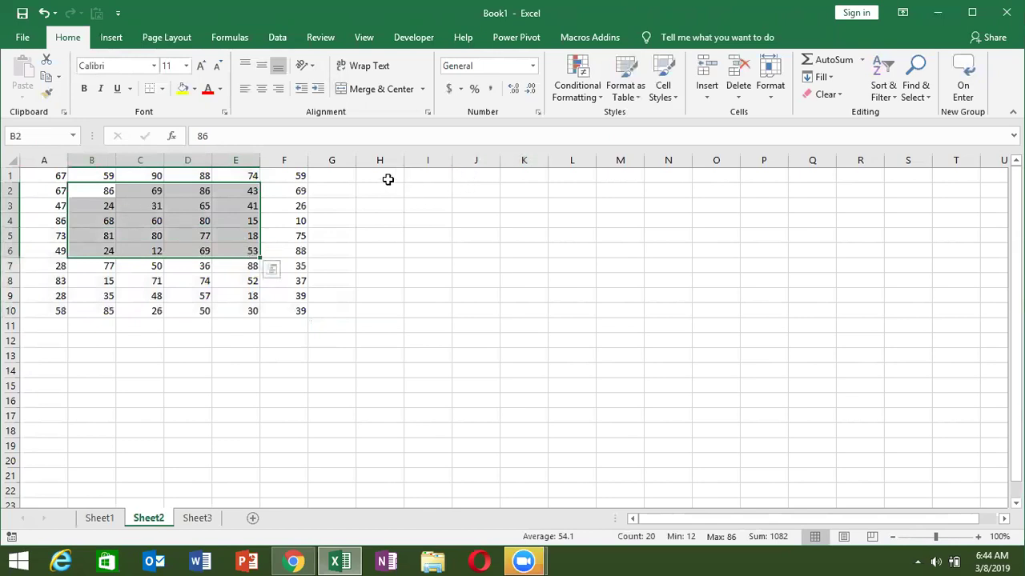
pyautogui.click(413, 37)
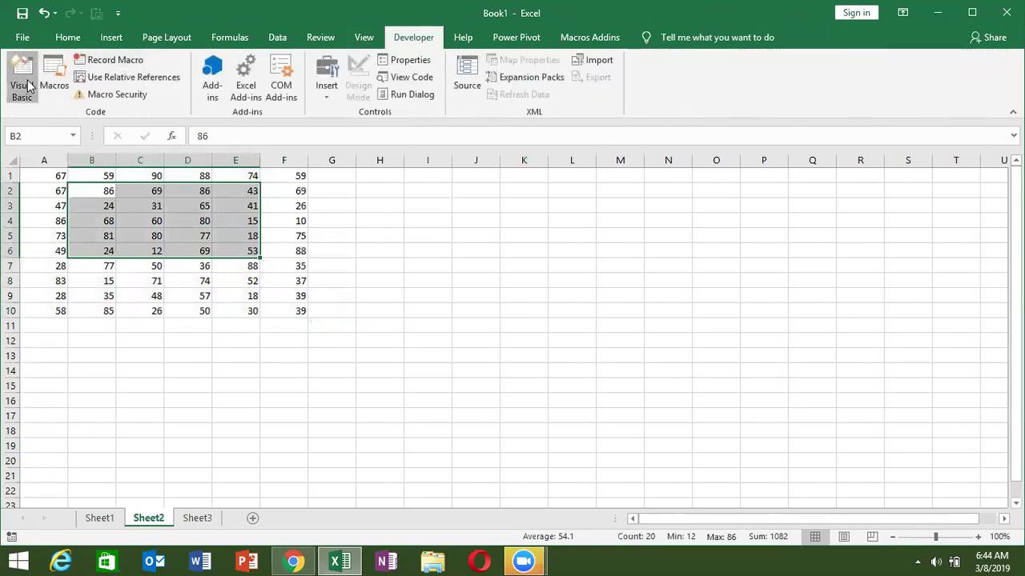
# - In the VBA editor, insert a new module and declare Sub loop_1()
pyautogui.click(22, 80)
pyautogui.click(108, 36)
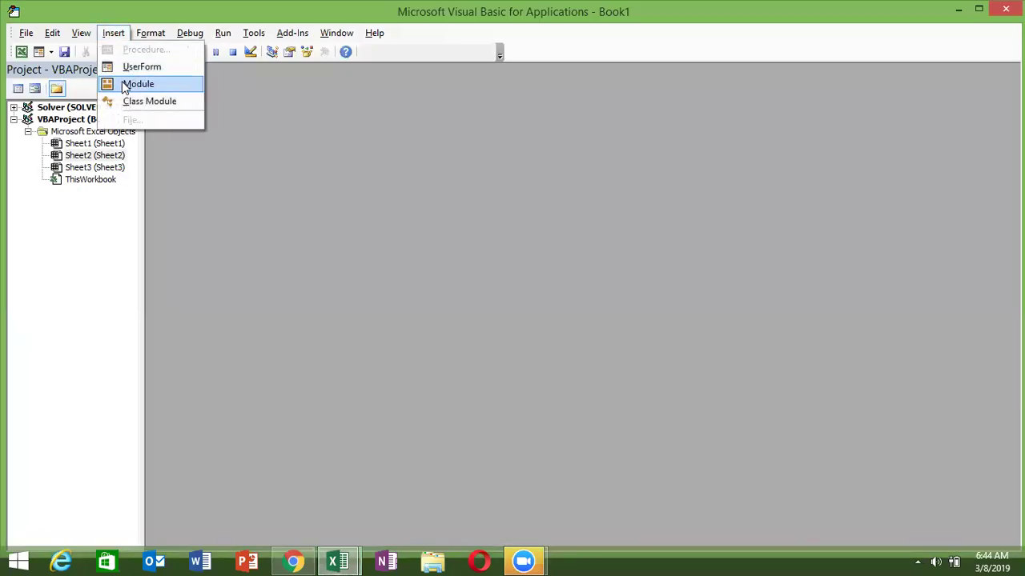
pyautogui.click(129, 83)
pyautogui.write('sub loop_1()')
pyautogui.press('Return')
pyautogui.press('Return')
# - Add 'Dim r As Range' and 'For Each r In Selection' inside loop_1
pyautogui.press('Return')
pyautogui.press('Return')
pyautogui.press('Return')
pyautogui.press('Up')
pyautogui.press('Up')
pyautogui.press('Up')
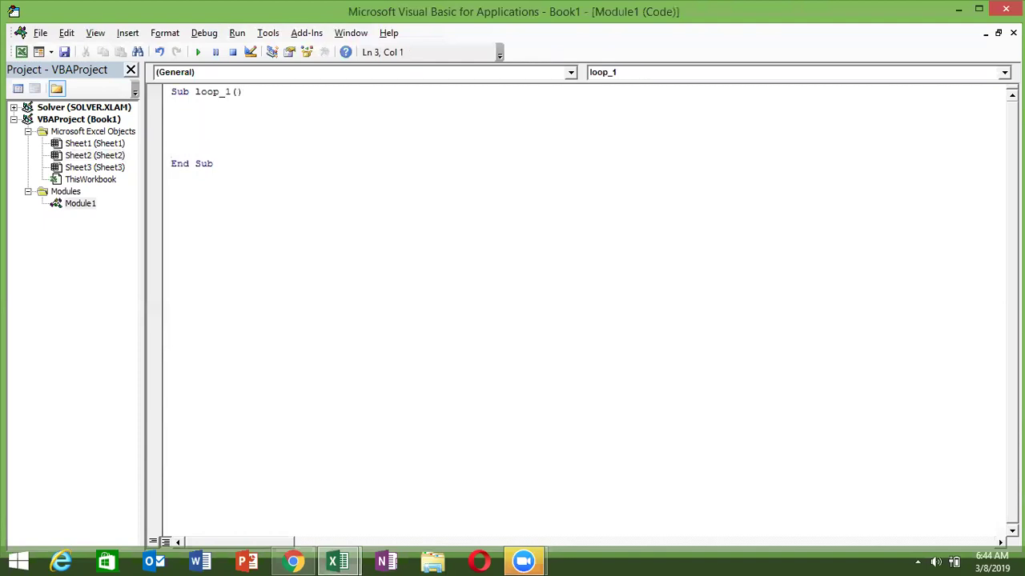
pyautogui.write('dim r ')
pyautogui.write('as ra')
pyautogui.press('Return')
pyautogui.press('Return')
pyautogui.press('Return')
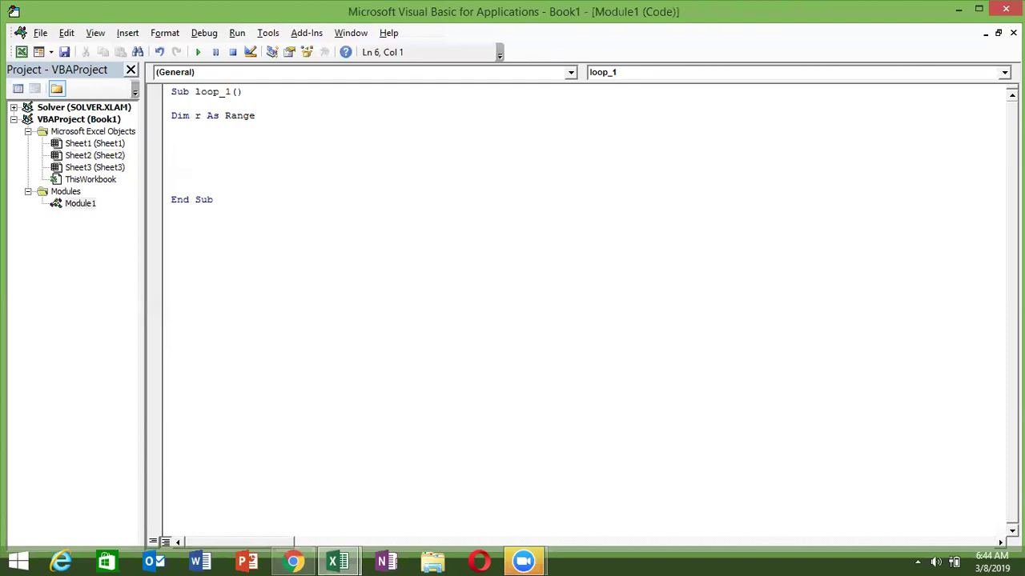
pyautogui.write('for ')
pyautogui.write('each r in selection')
pyautogui.press('Return')
pyautogui.press('Return')
pyautogui.press('Return')
pyautogui.press('Return')
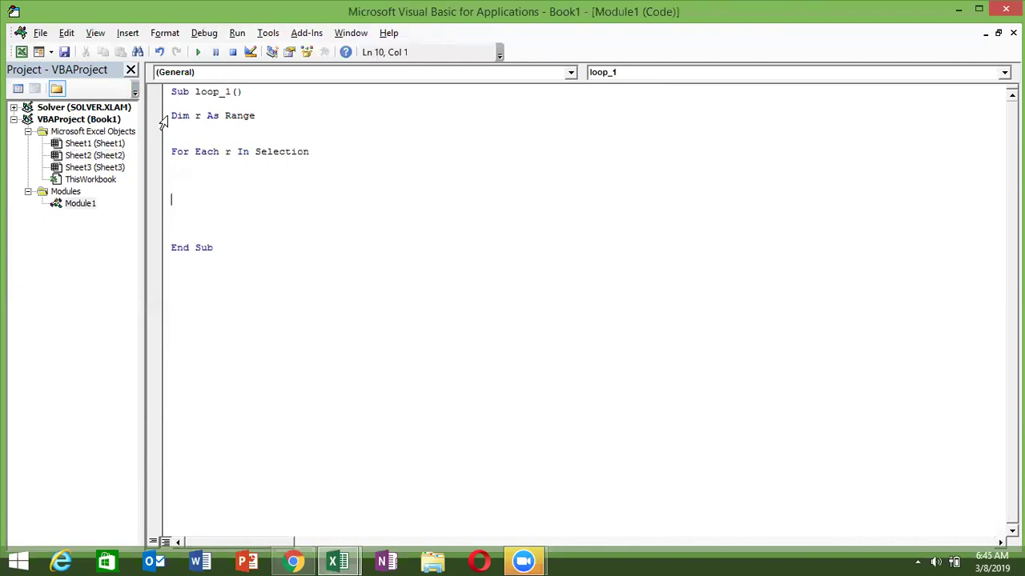
# - Try and remove a 'set r=' line, highlight Each, Selection and r, then return to Excel
pyautogui.moveTo(171, 116); pyautogui.dragTo(266, 117)
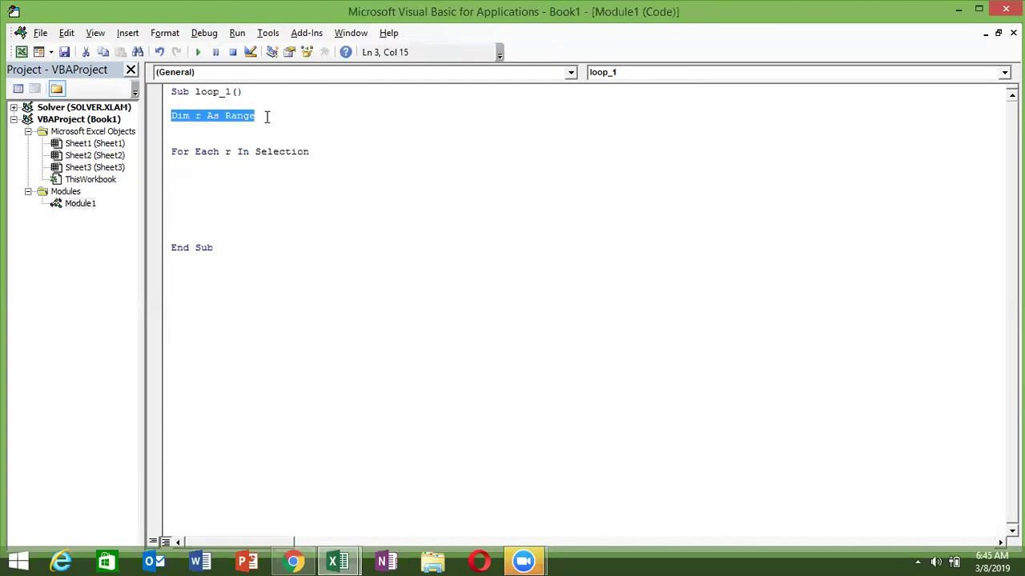
pyautogui.click(217, 129)
pyautogui.write('se')
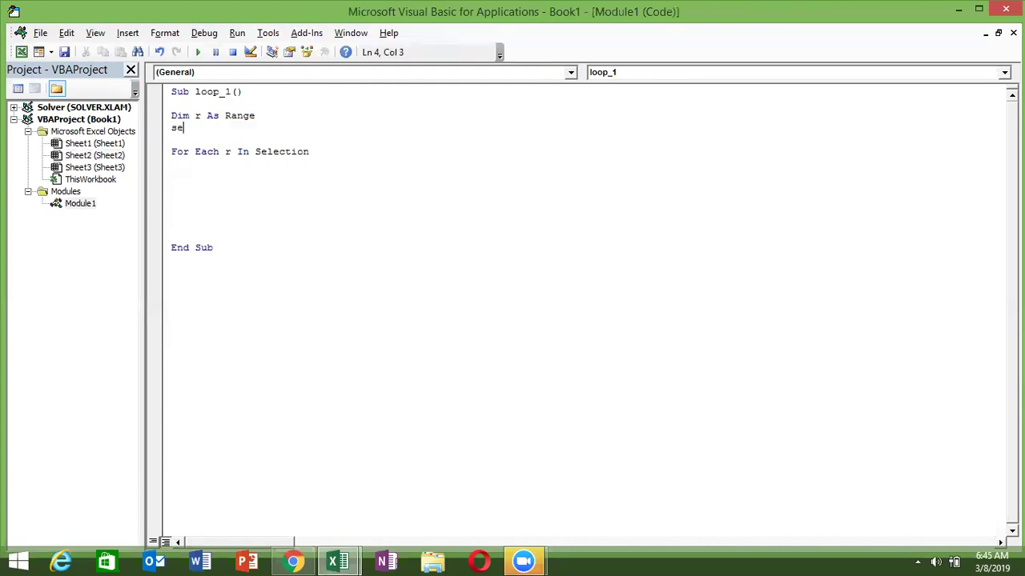
pyautogui.write('t r=')
pyautogui.press('BackSpace')
pyautogui.press('BackSpace')
pyautogui.press('BackSpace')
pyautogui.press('BackSpace')
pyautogui.press('BackSpace')
pyautogui.press('BackSpace')
pyautogui.click(197, 162)
pyautogui.doubleClick(206, 153)
pyautogui.click(221, 152)
pyautogui.moveTo(255, 152); pyautogui.dragTo(317, 154)
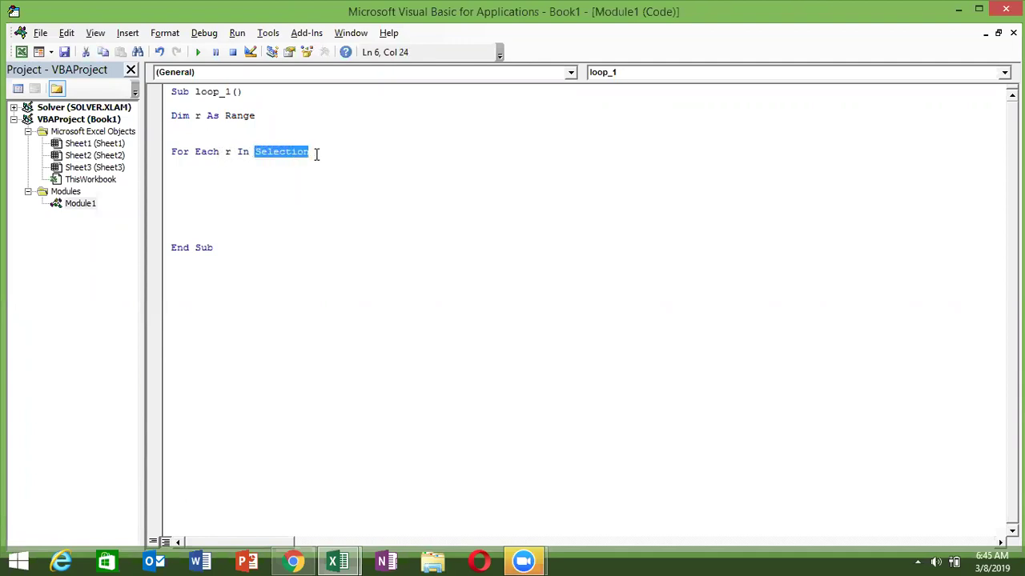
pyautogui.doubleClick(228, 151)
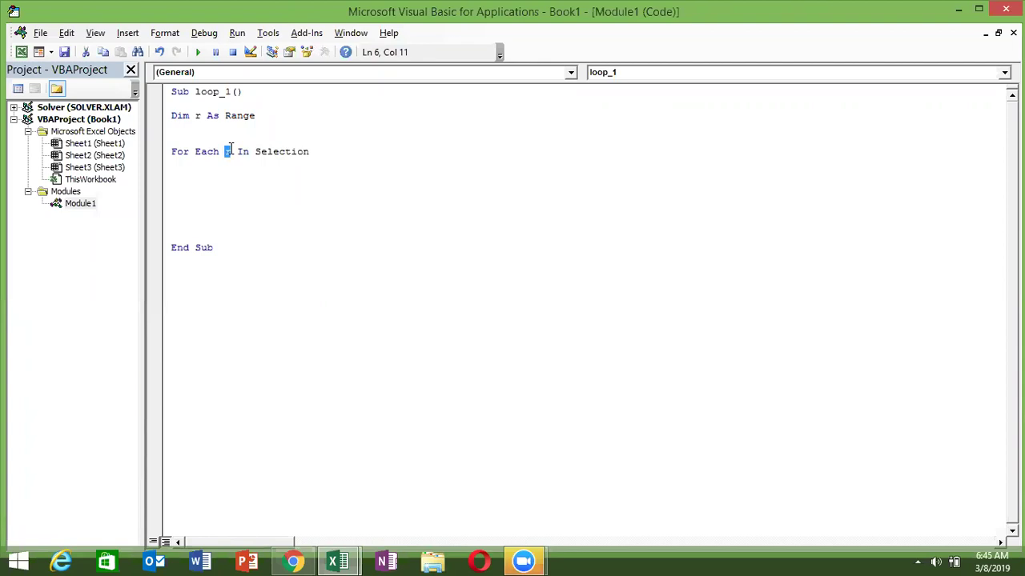
pyautogui.hotkey('alt', 'F11')
pyautogui.hotkey('alt', 'F11')
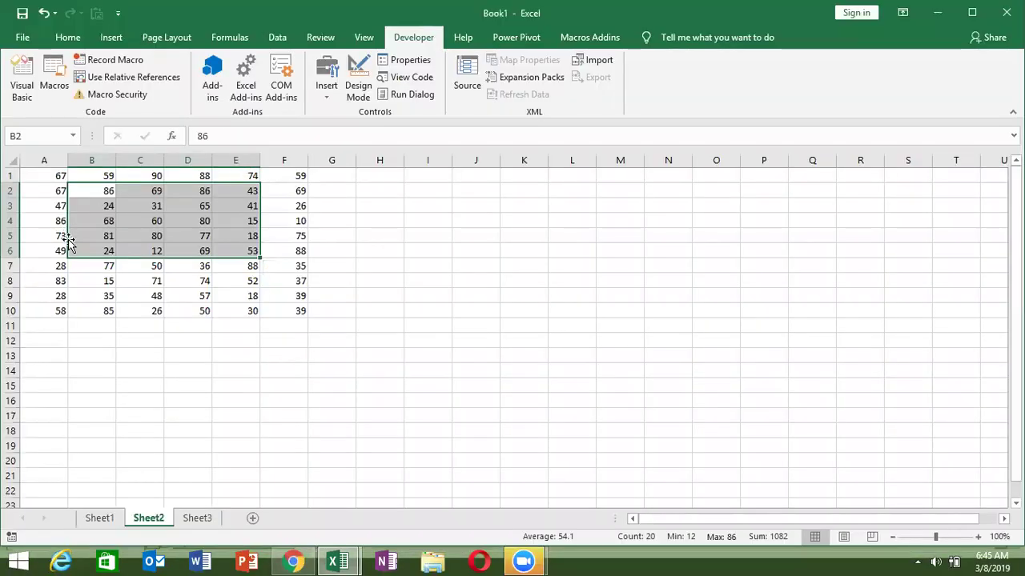
pyautogui.press('Tab')
pyautogui.press('Tab')
pyautogui.press('Tab')
pyautogui.press('Tab')
pyautogui.press('Tab')
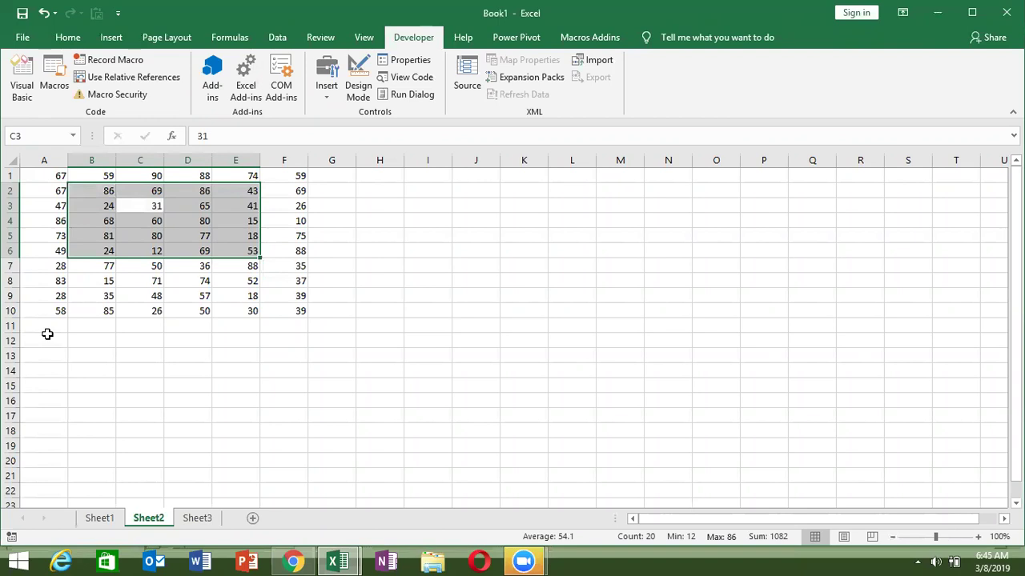
pyautogui.press('Tab')
pyautogui.press('Tab')
pyautogui.press('Tab')
pyautogui.press('Tab')
pyautogui.press('Tab')
pyautogui.press('Tab')
pyautogui.press('Tab')
pyautogui.press('Tab')
pyautogui.press('Tab')
pyautogui.press('Tab')
pyautogui.press('Tab')
pyautogui.press('Tab')
pyautogui.press('Tab')
pyautogui.press('Tab')
pyautogui.press('Tab')
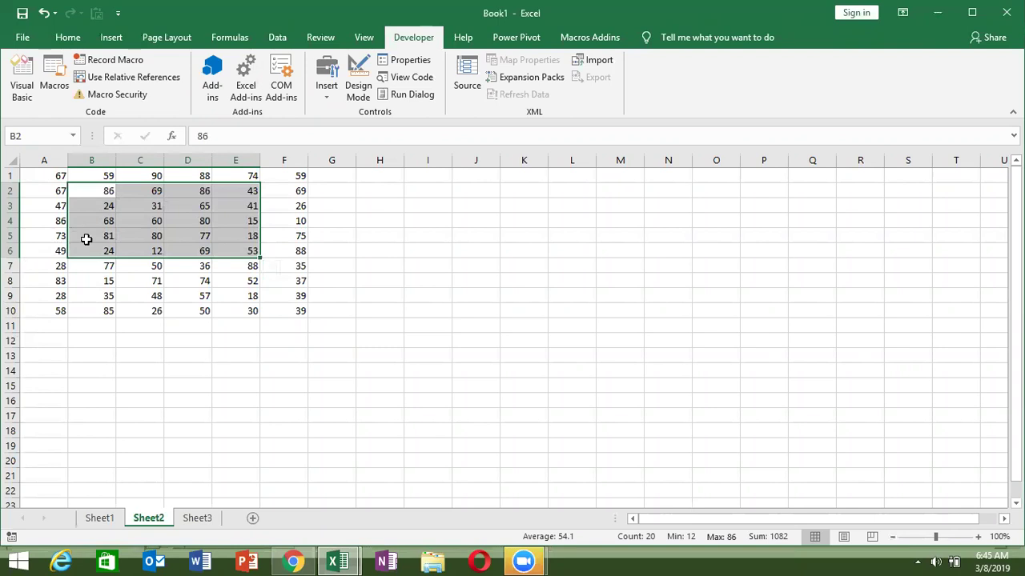
pyautogui.press('Tab')
pyautogui.press('Tab')
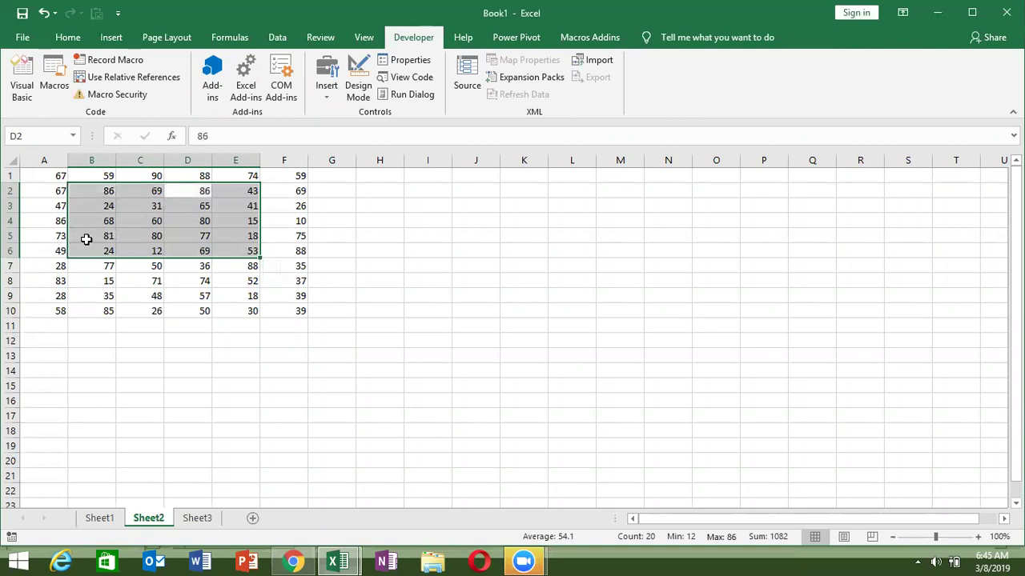
pyautogui.press('Tab')
pyautogui.press('Tab')
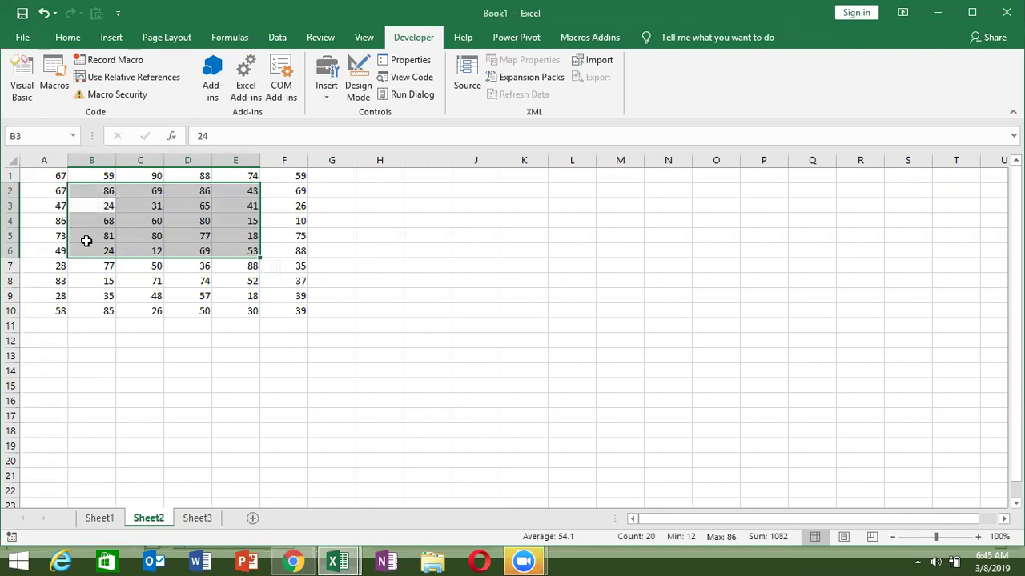
pyautogui.press('Tab')
pyautogui.press('Tab')
pyautogui.press('Tab')
pyautogui.press('Tab')
pyautogui.press('Tab')
pyautogui.press('Tab')
pyautogui.press('Tab')
pyautogui.hotkey('alt', 'F11')
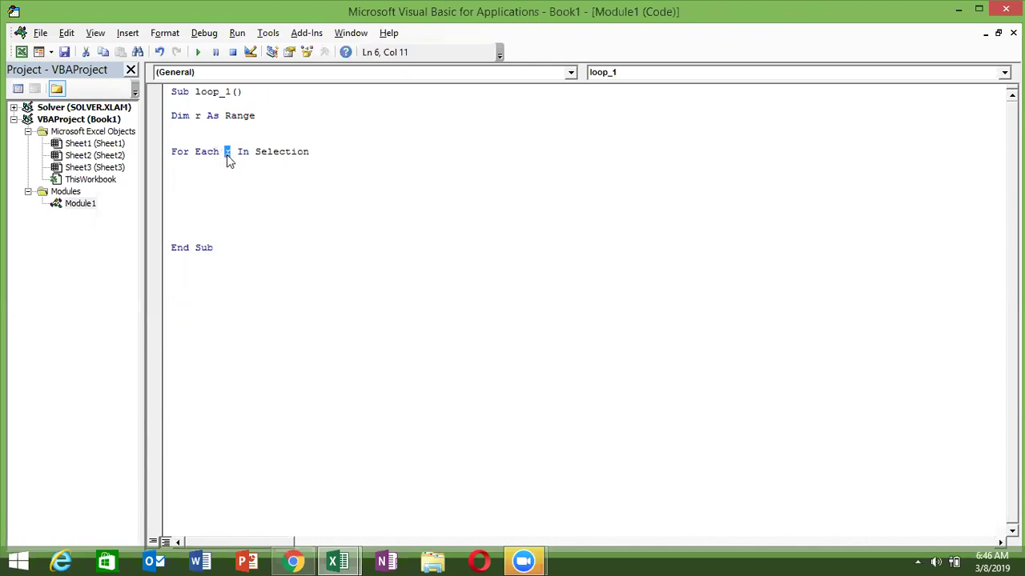
# - Add a 'Next r' line after For Each, with blank lines inside the loop
pyautogui.moveTo(255, 151); pyautogui.dragTo(311, 156)
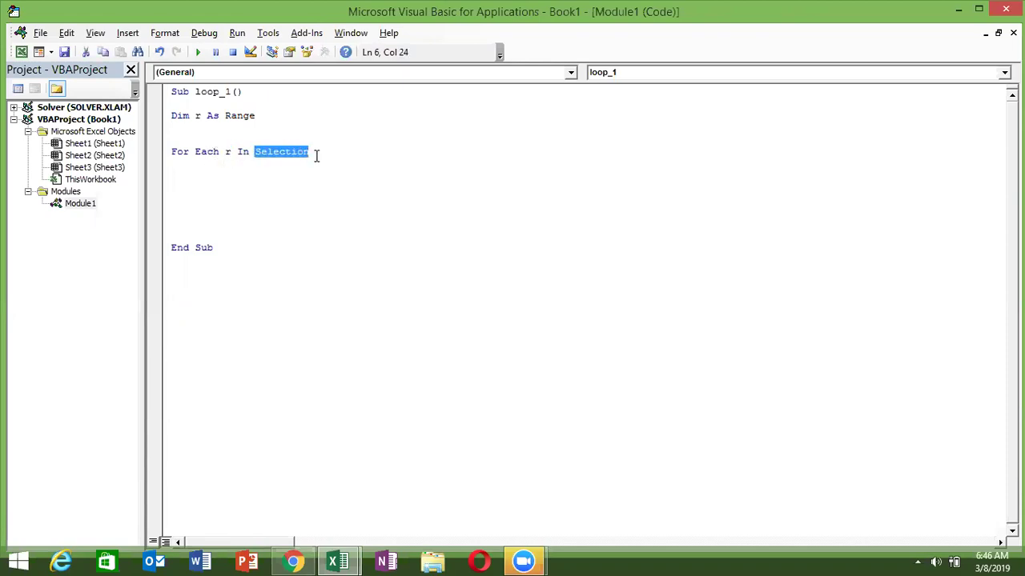
pyautogui.click(316, 155)
pyautogui.press('Return')
pyautogui.press('Return')
pyautogui.press('Return')
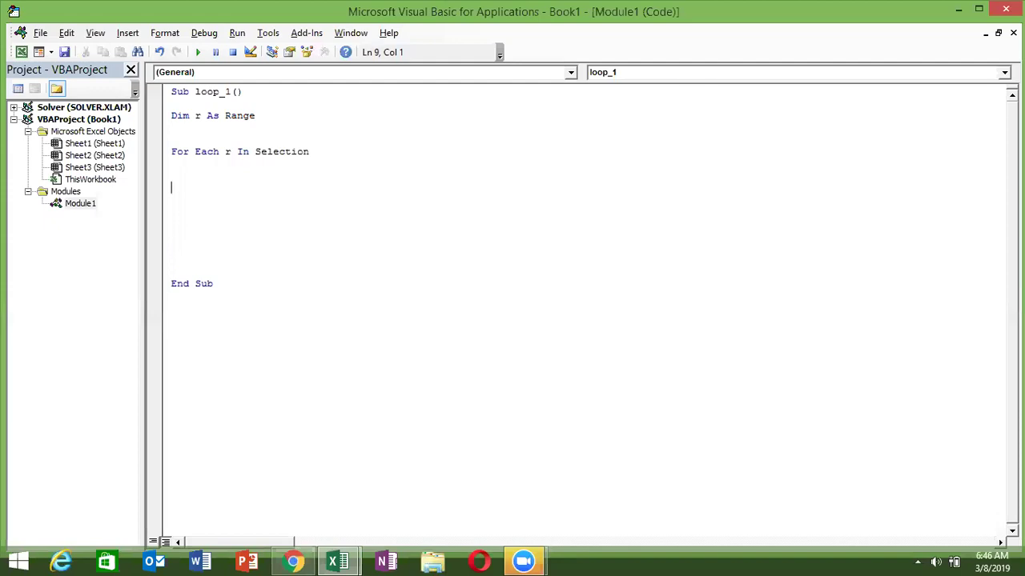
pyautogui.write('next ')
pyautogui.write('r')
pyautogui.press('Up')
pyautogui.press('Up')
pyautogui.press('Return')
pyautogui.press('Up')
pyautogui.hotkey('shift', 'Down')
pyautogui.hotkey('shift', 'Down')
pyautogui.hotkey('shift', 'Down')
# - Add blank lines under 'Dim r As Range', discarding trial 'set r=' and 'r=' text
pyautogui.press('Up')
pyautogui.press('Up')
pyautogui.press('Up')
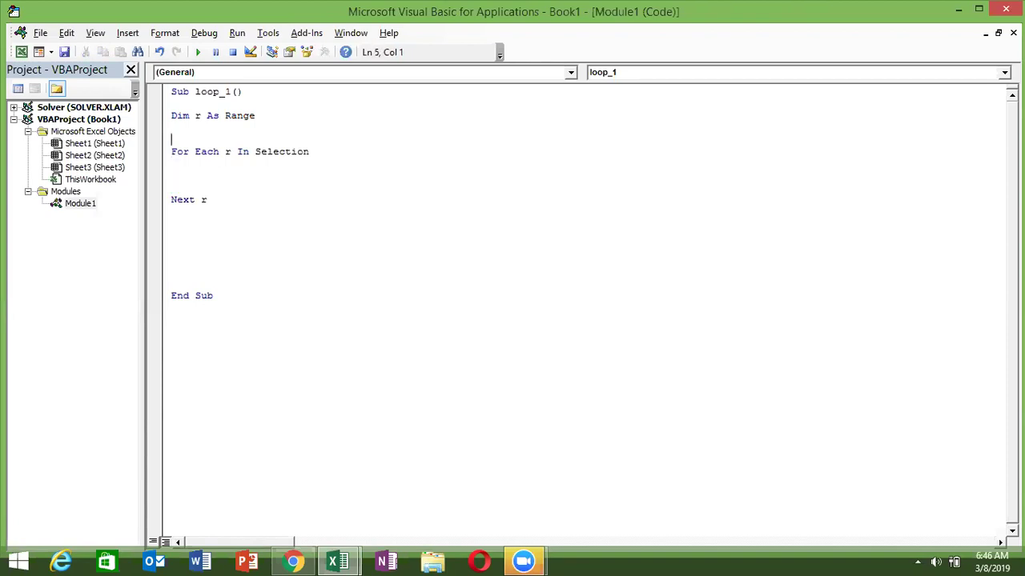
pyautogui.press('Up')
pyautogui.press('Return')
pyautogui.press('Up')
pyautogui.press('Up')
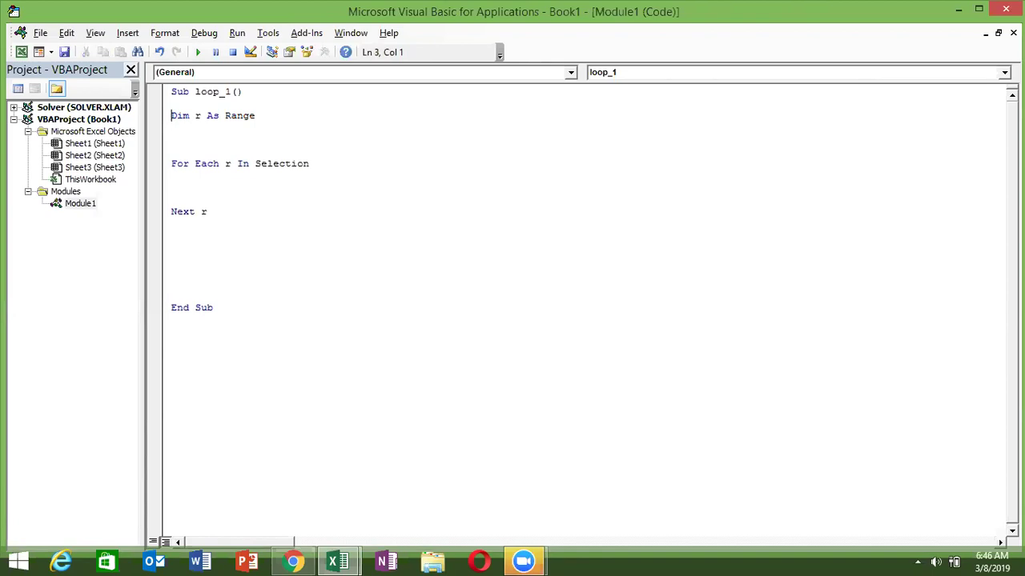
pyautogui.hotkey('shift', 'Down')
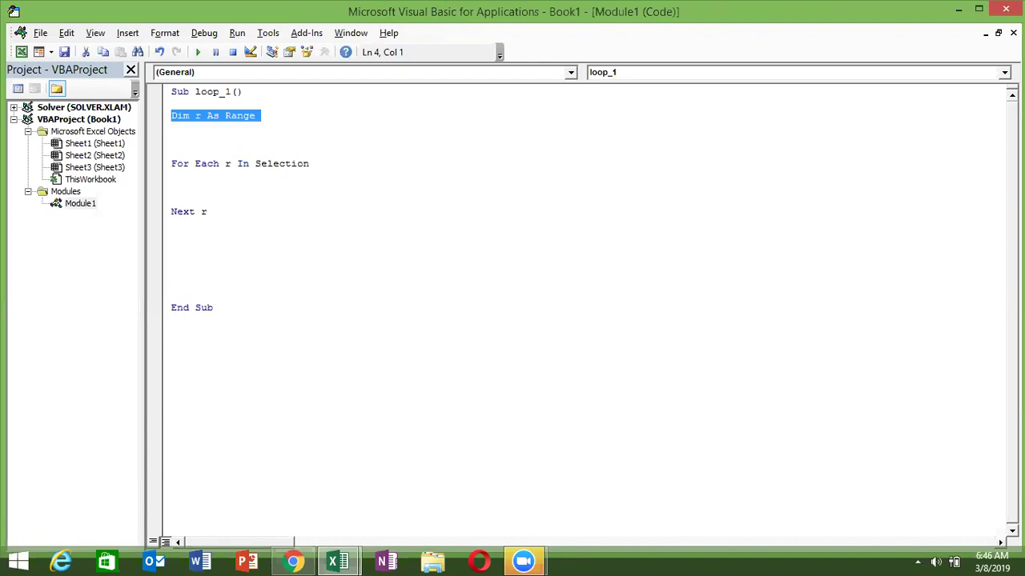
pyautogui.click(171, 127)
pyautogui.write('set r=')
pyautogui.press('BackSpace')
pyautogui.press('BackSpace')
pyautogui.press('BackSpace')
pyautogui.press('BackSpace')
pyautogui.press('BackSpace')
pyautogui.press('BackSpace')
pyautogui.write('r=')
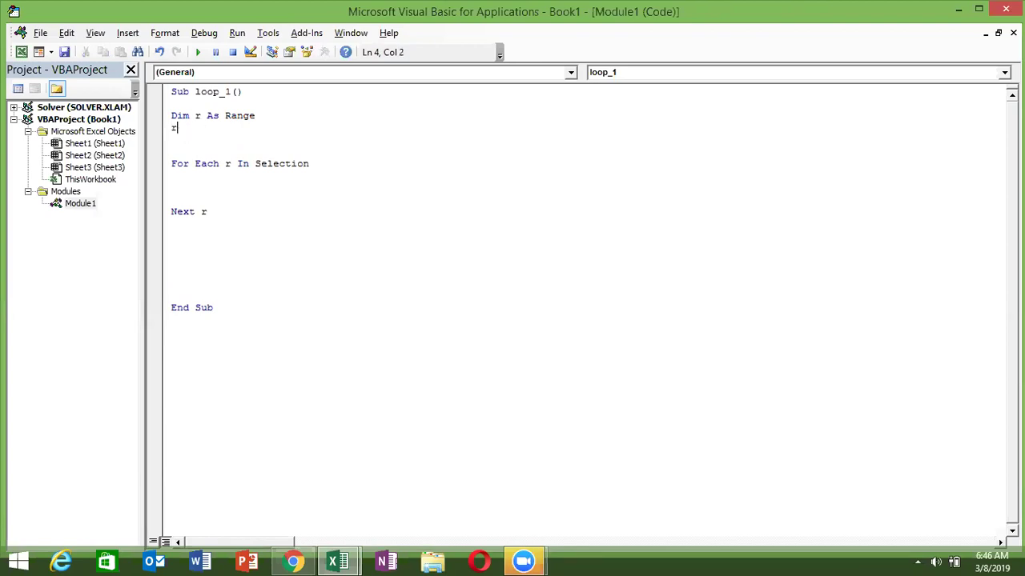
pyautogui.press('BackSpace')
pyautogui.press('BackSpace')
pyautogui.press('BackSpace')
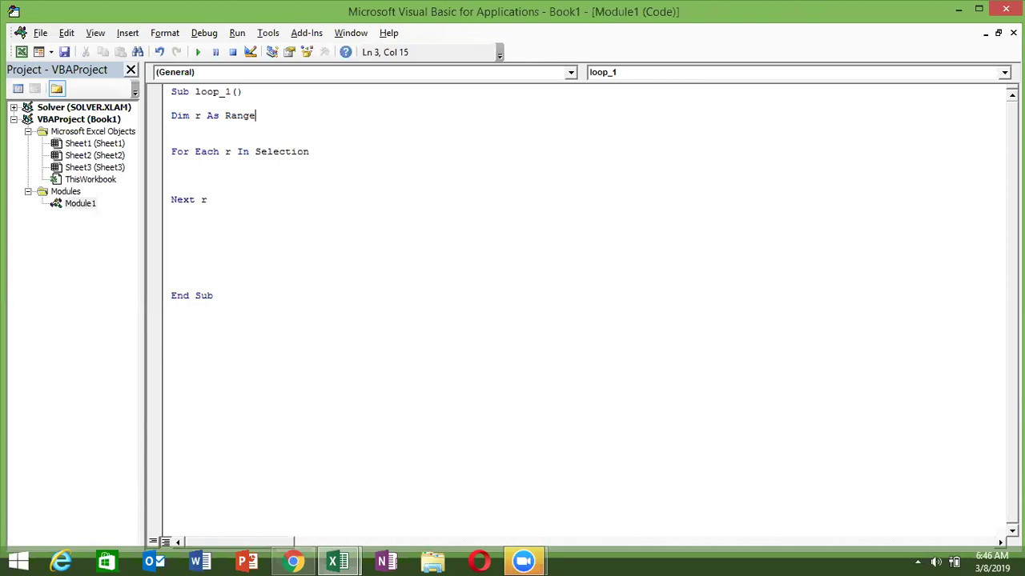
pyautogui.press('Return')
pyautogui.press('Return')
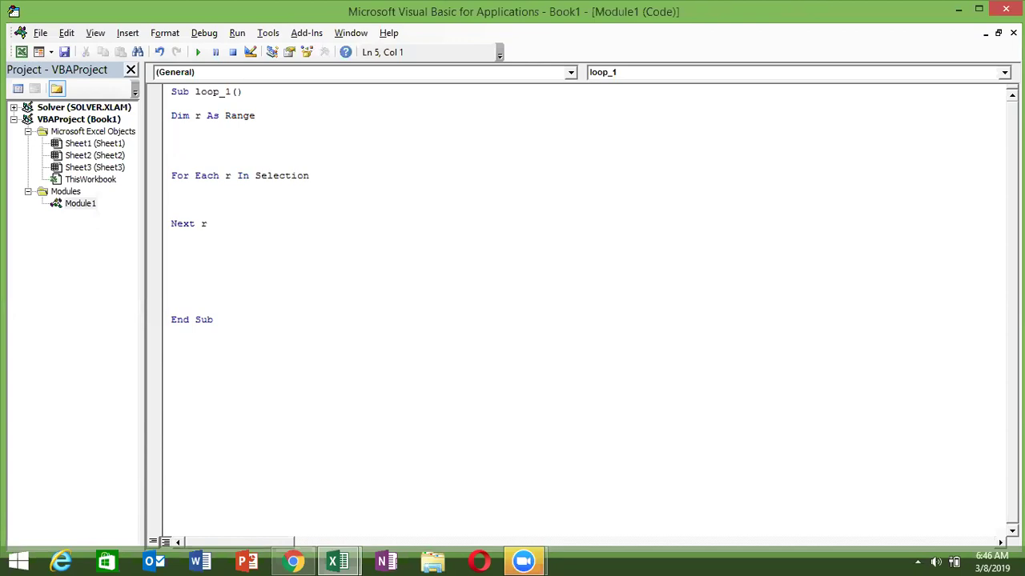
# - Add two more blank lines inside the For Each loop and glance at the Excel selection
pyautogui.click(171, 197)
pyautogui.press('Return')
pyautogui.press('Return')
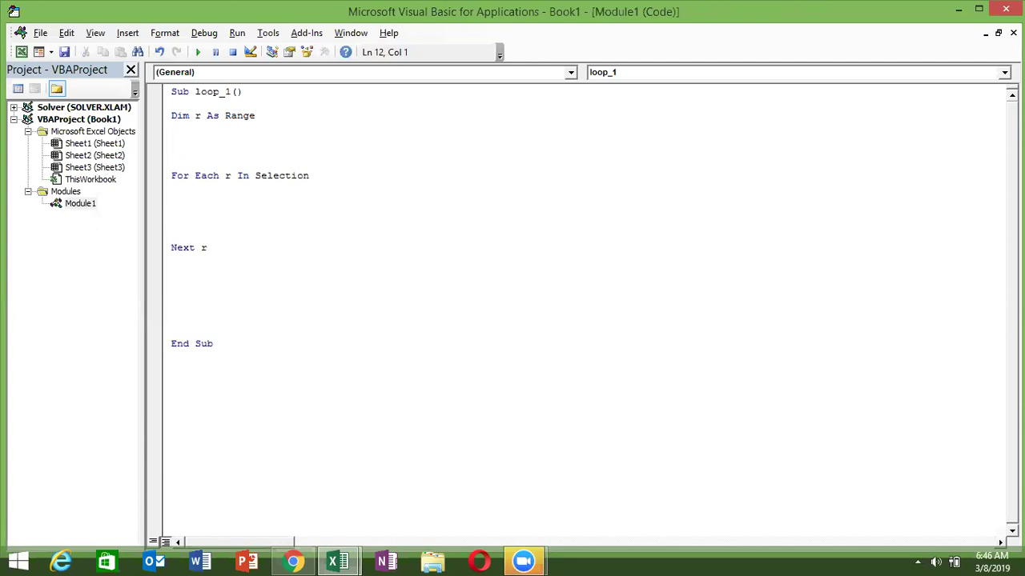
pyautogui.press('Up')
pyautogui.press('Up')
pyautogui.press('Up')
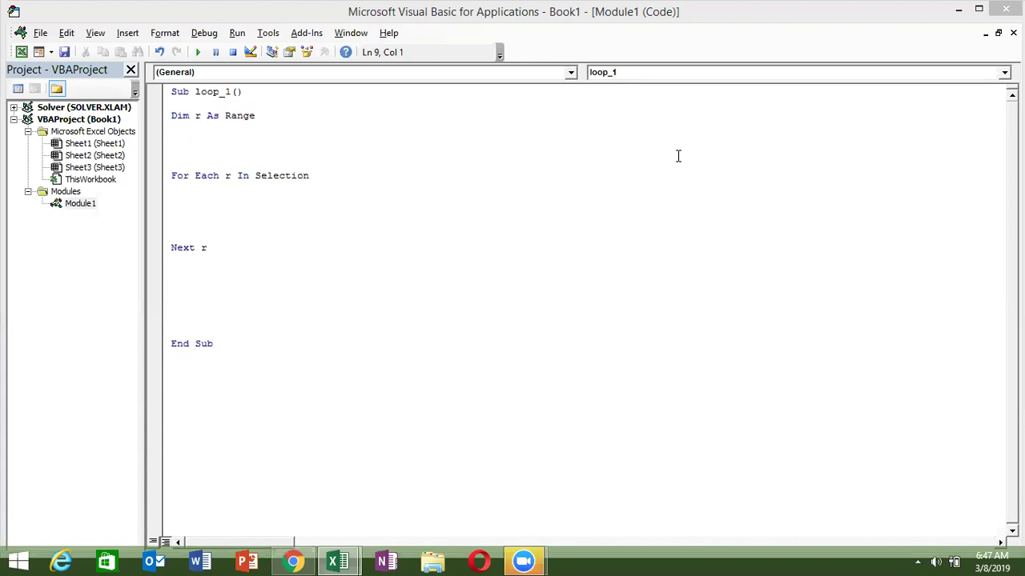
pyautogui.click(286, 207)
pyautogui.press('Up')
pyautogui.press('Up')
pyautogui.hotkey('shift', 'End')
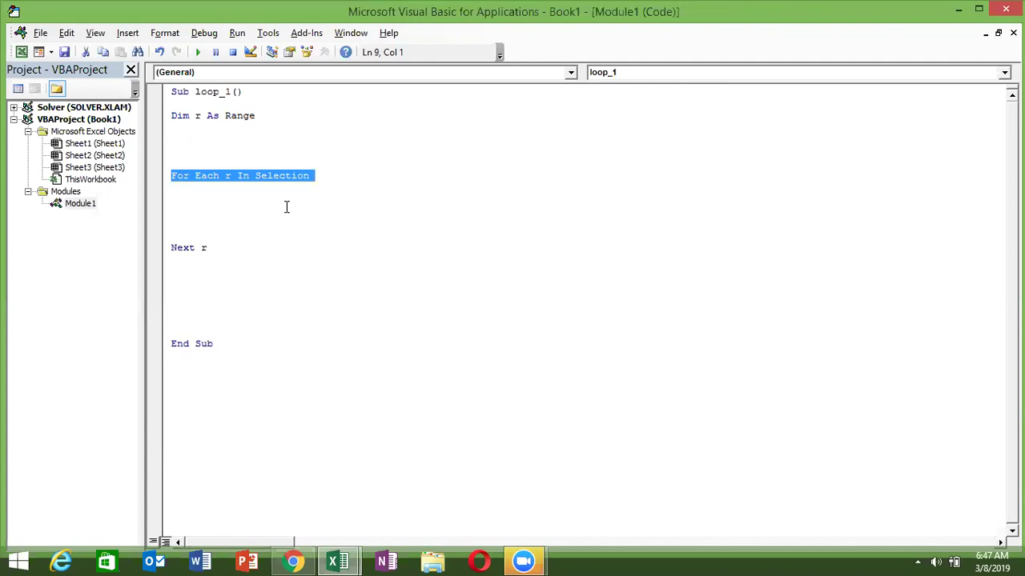
pyautogui.press('Down')
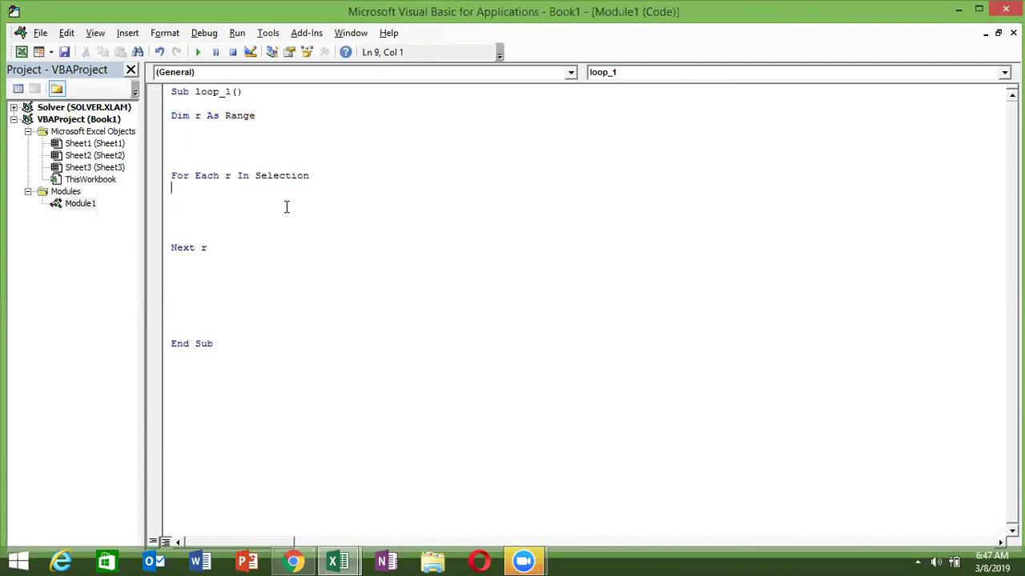
pyautogui.hotkey('alt', 'Tab')
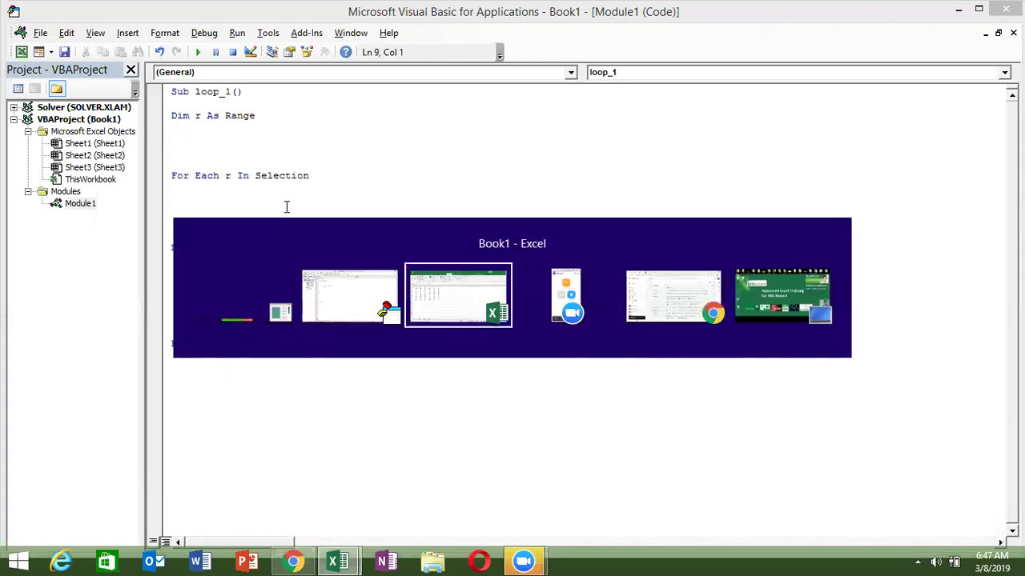
pyautogui.press('Tab')
pyautogui.press('Tab')
pyautogui.press('Tab')
pyautogui.press('Tab')
pyautogui.press('Tab')
pyautogui.press('Tab')
pyautogui.press('Tab')
pyautogui.press('Tab')
pyautogui.press('Tab')
pyautogui.hotkey('alt', 'Tab')
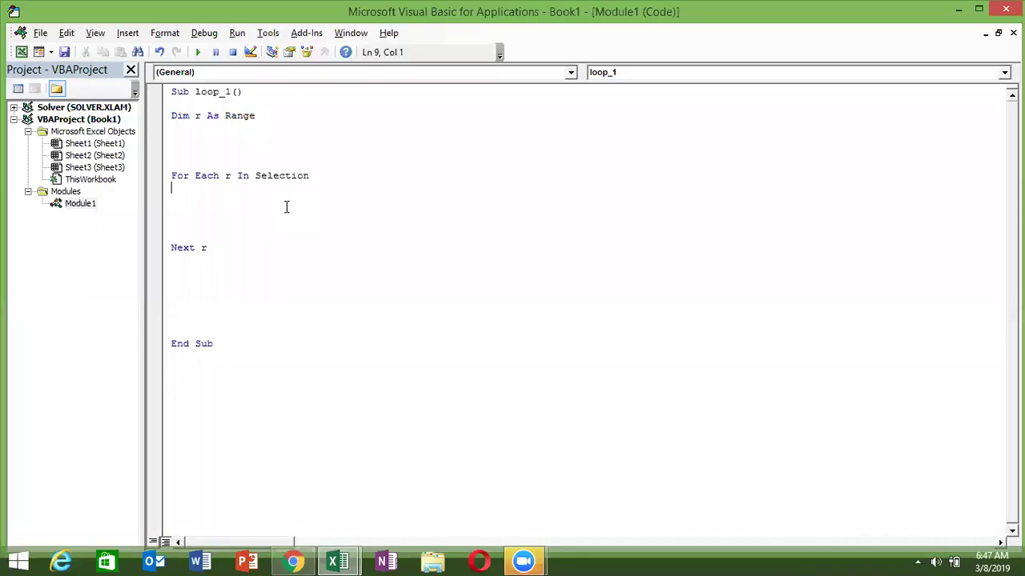
# - Start the loop body with 'If r.Value >= 50 Then'
pyautogui.press('Return')
pyautogui.write('if r.v')
pyautogui.press('Down')
pyautogui.press('Tab')
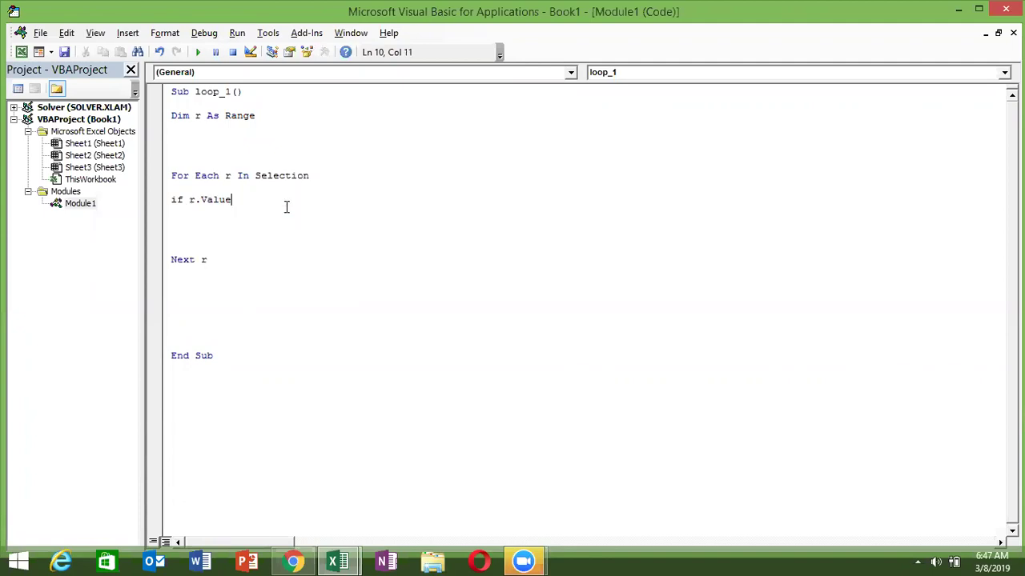
pyautogui.write('>')
pyautogui.write('=50 then')
pyautogui.press('Return')
# - Add 'Range("H65000").End(xlUp).Offset(1, 0).Value = r.Value' inside the If block
pyautogui.write('range("')
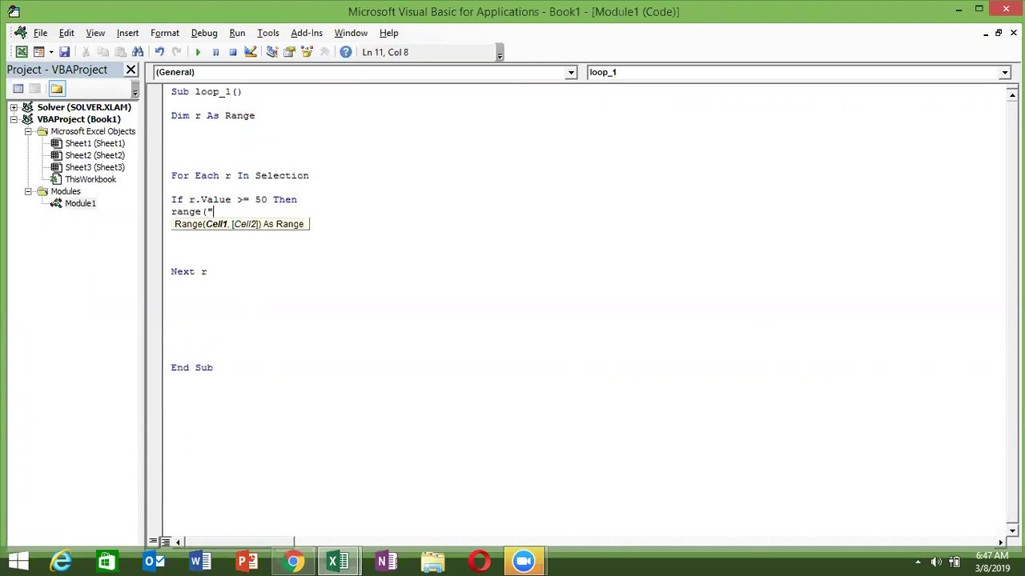
pyautogui.write('H65000").end?')
pyautogui.press('BackSpace')
pyautogui.write('(xlu')
pyautogui.press('Tab')
pyautogui.write(')')
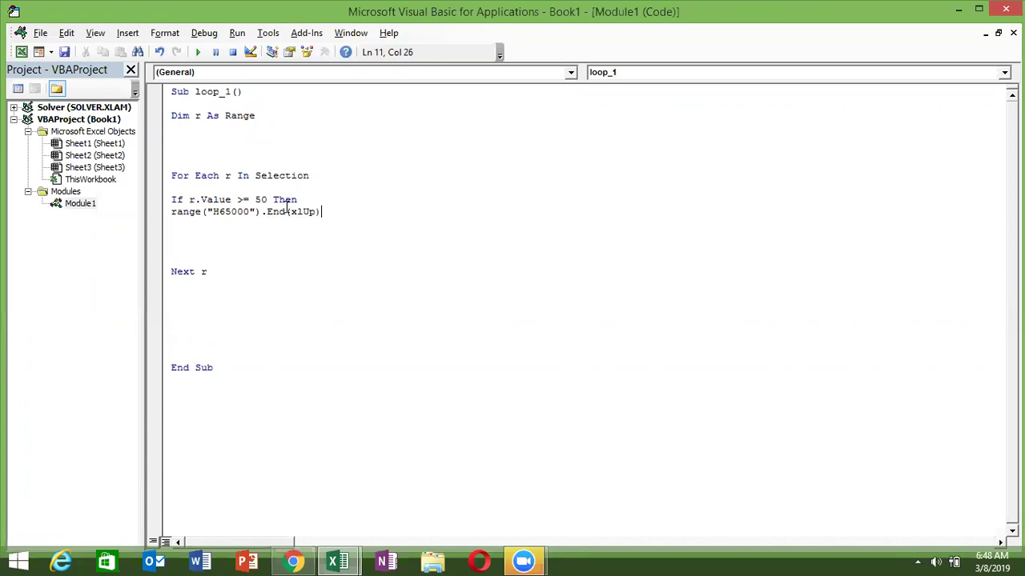
pyautogui.write('.')
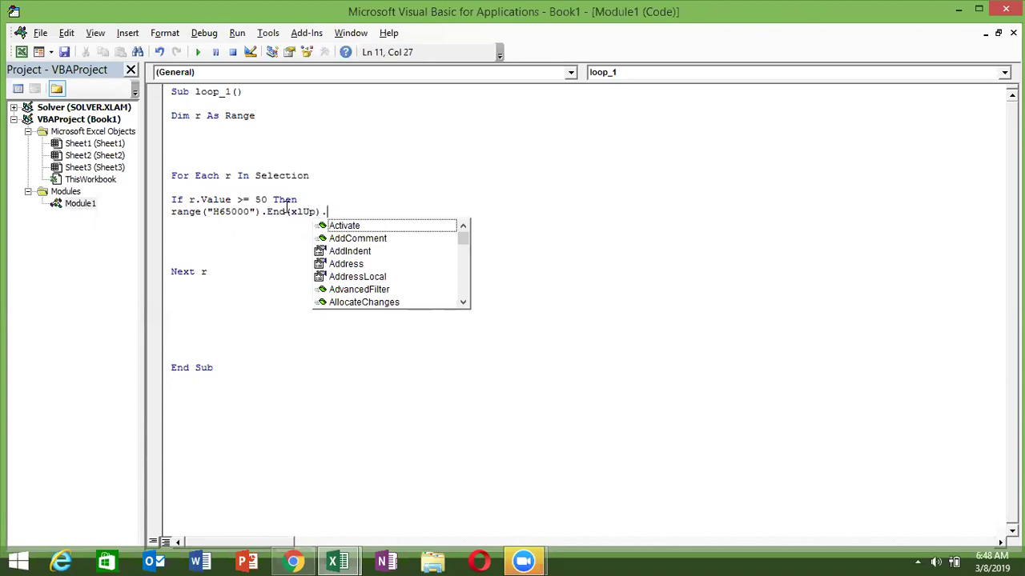
pyautogui.write('o')
pyautogui.press('Tab')
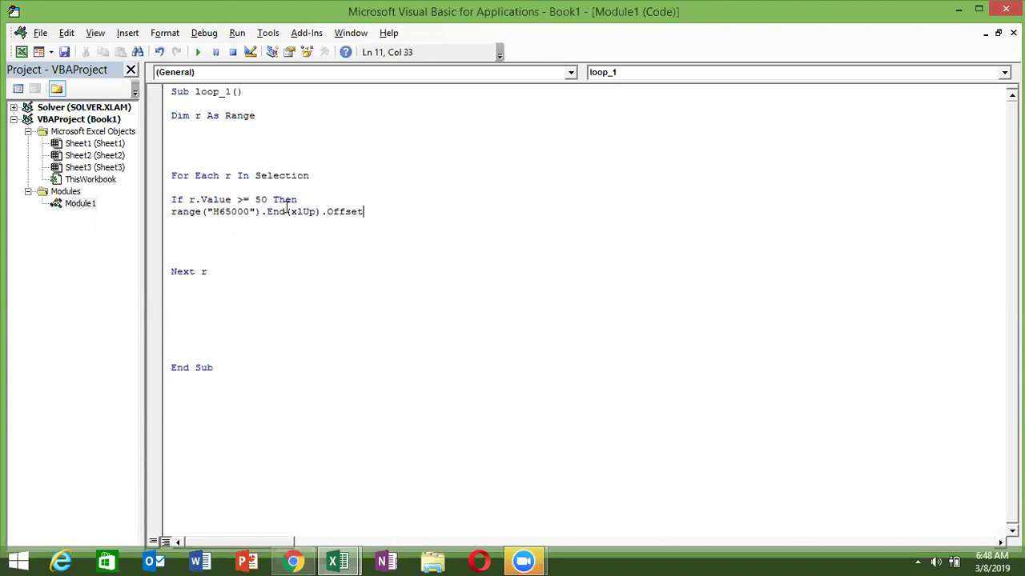
pyautogui.write('(1,0')
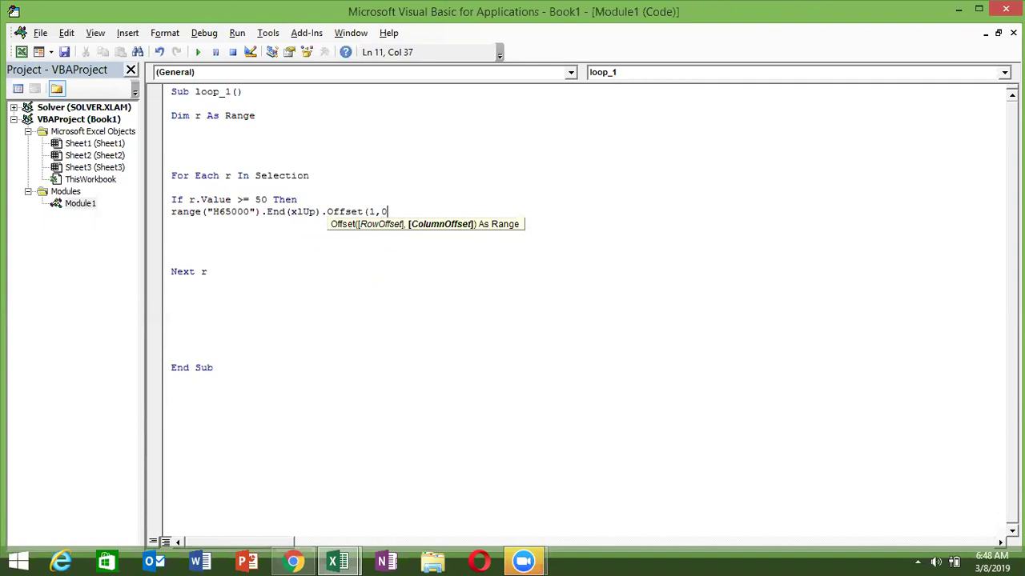
pyautogui.write(').v')
pyautogui.press('Down')
pyautogui.press('Tab')
pyautogui.write('=')
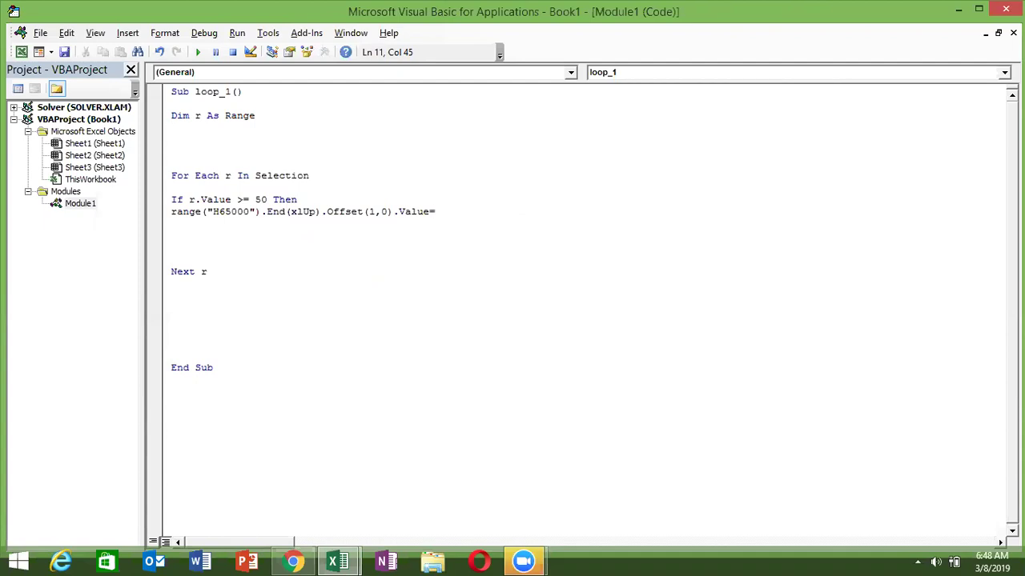
pyautogui.write('r.v')
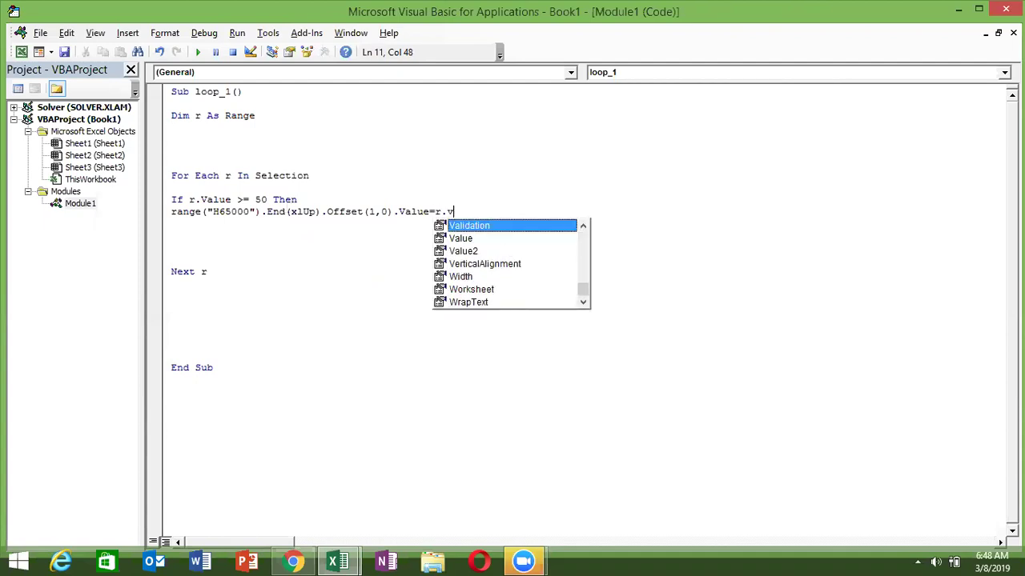
pyautogui.press('Tab')
pyautogui.press('BackSpace')
pyautogui.press('BackSpace')
pyautogui.press('BackSpace')
pyautogui.press('BackSpace')
pyautogui.press('BackSpace')
pyautogui.write('.v')
pyautogui.write('alu')
pyautogui.press('Return')
# - Close the condition with End If and return to Excel
pyautogui.write('end if')
pyautogui.press('Return')
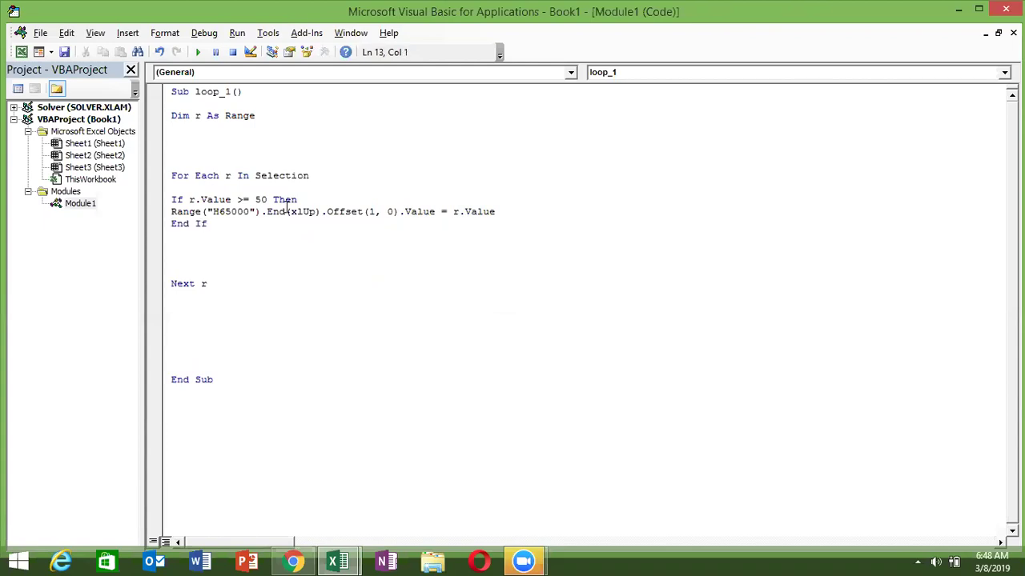
pyautogui.hotkey('alt', 'Tab')
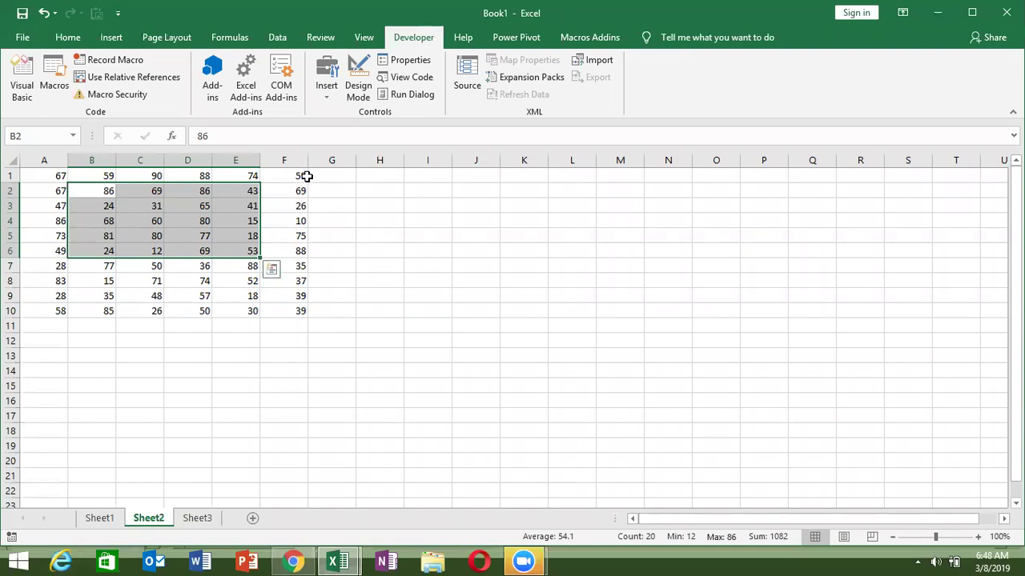
# - Run loop_1 on the B2:E6 selection, listing its 12 values of 50 or more in H2:H13
pyautogui.press('Tab')
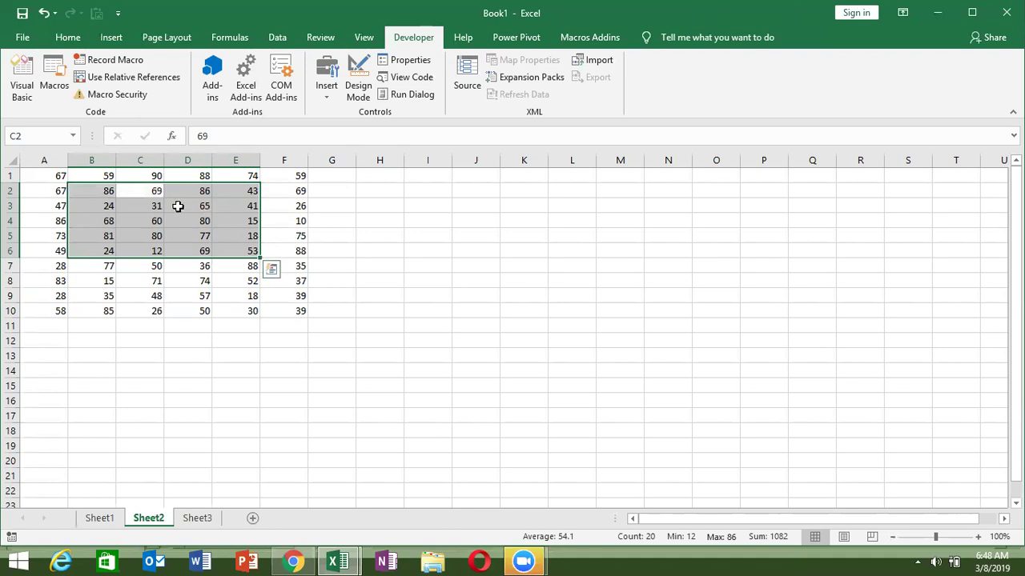
pyautogui.press('Tab')
pyautogui.press('Tab')
pyautogui.press('Tab')
pyautogui.press('Tab')
pyautogui.press('Tab')
pyautogui.press('Tab')
pyautogui.press('Tab')
pyautogui.press('Tab')
pyautogui.press('Tab')
pyautogui.press('Tab')
pyautogui.press('Tab')
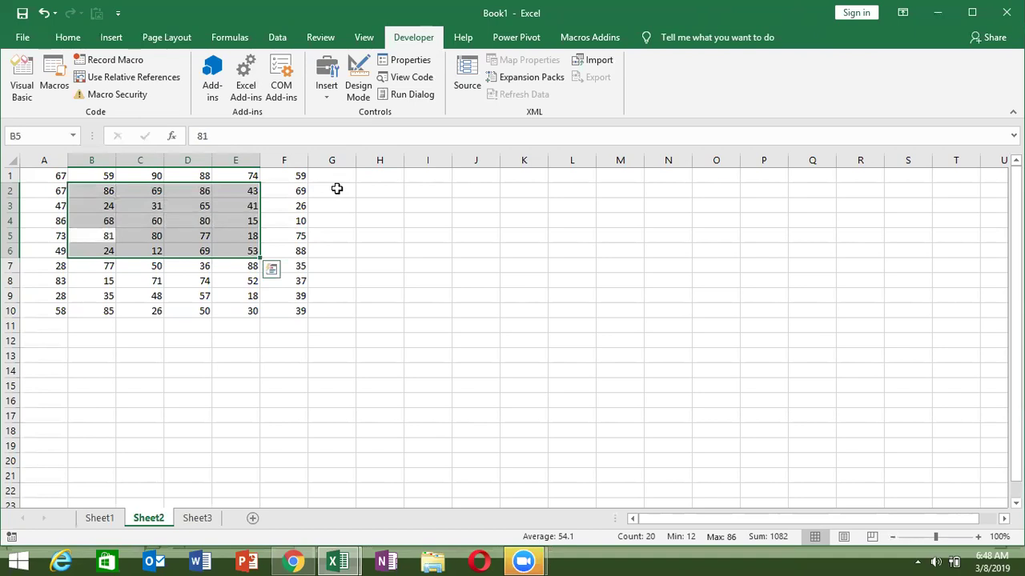
pyautogui.hotkey('alt', 'Tab')
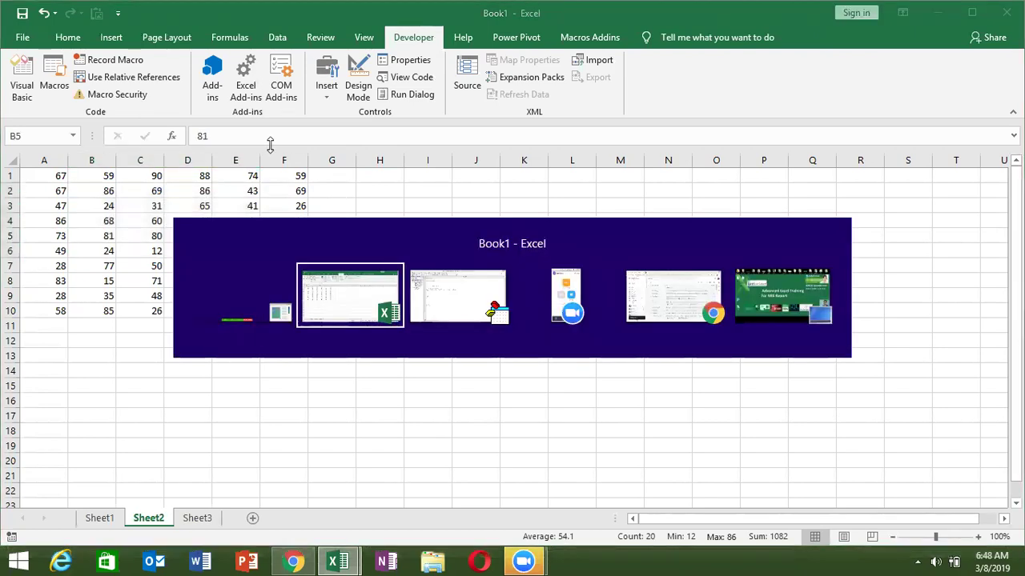
pyautogui.hotkey('alt', 'Tab')
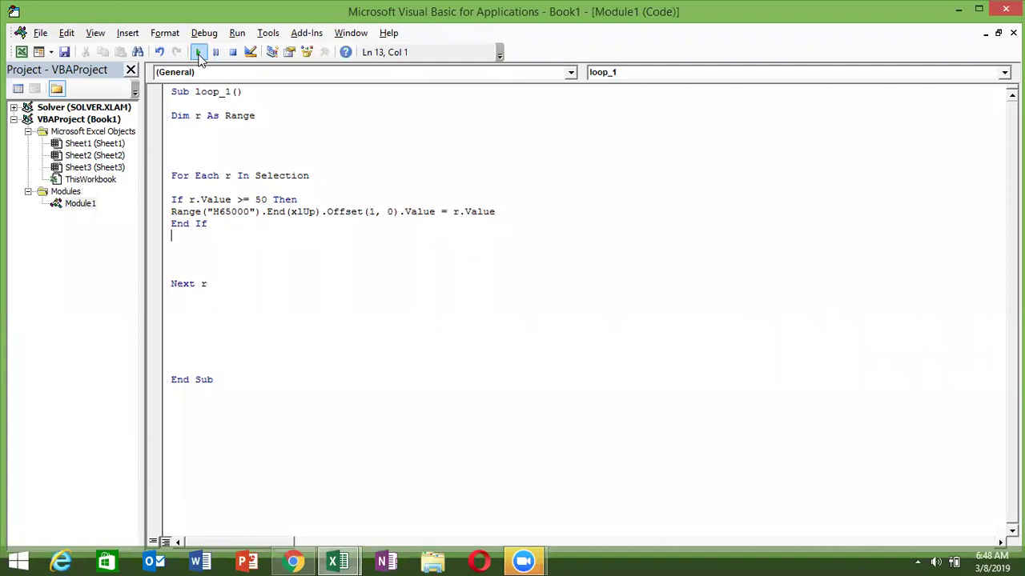
pyautogui.click(198, 53)
pyautogui.hotkey('alt', 'Tab')
pyautogui.hotkey('alt', 'Tab')
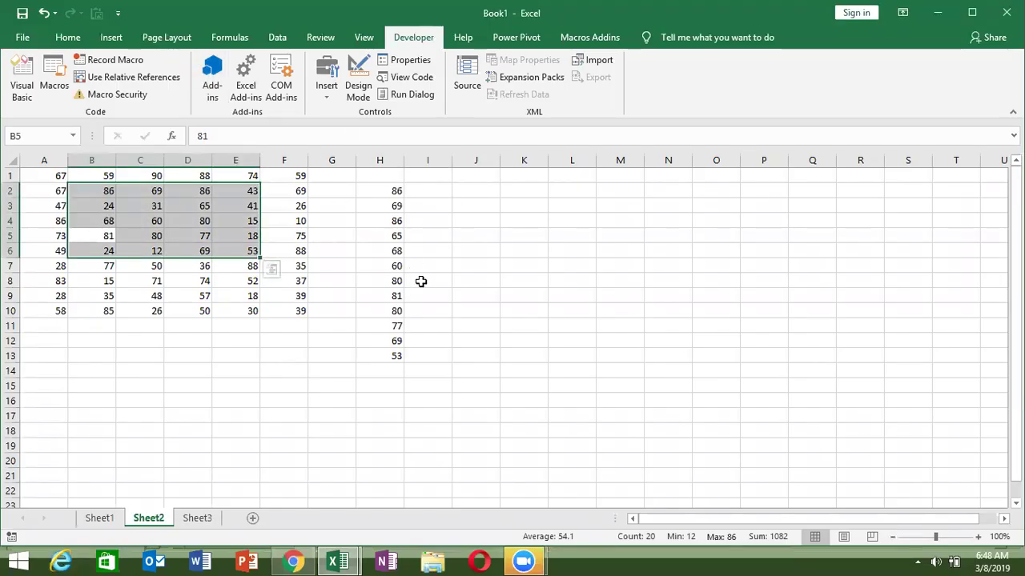
pyautogui.hotkey('alt', 'Tab')
pyautogui.hotkey('alt', 'Tab')
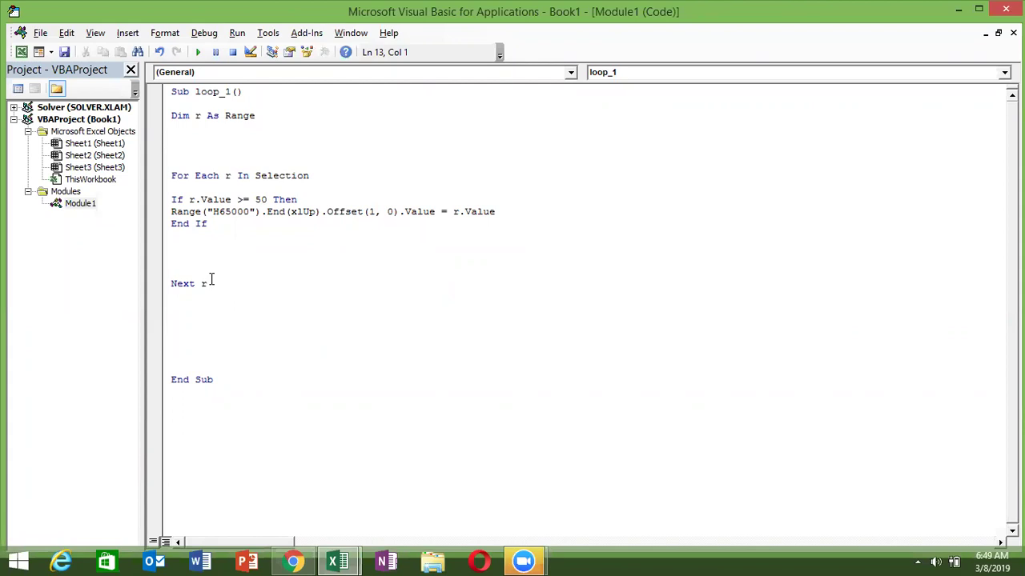
# - Delete blank lines after Dim, after End If and before End Sub in loop_1
pyautogui.press('Delete')
pyautogui.press('Delete')
pyautogui.press('Delete')
pyautogui.press('Delete')
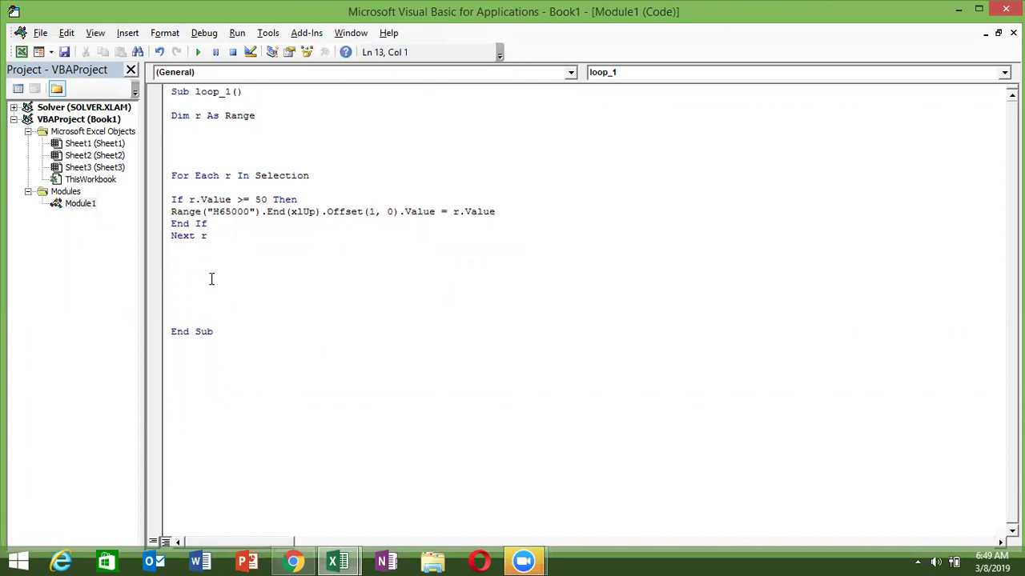
pyautogui.click(179, 127)
pyautogui.press('Delete')
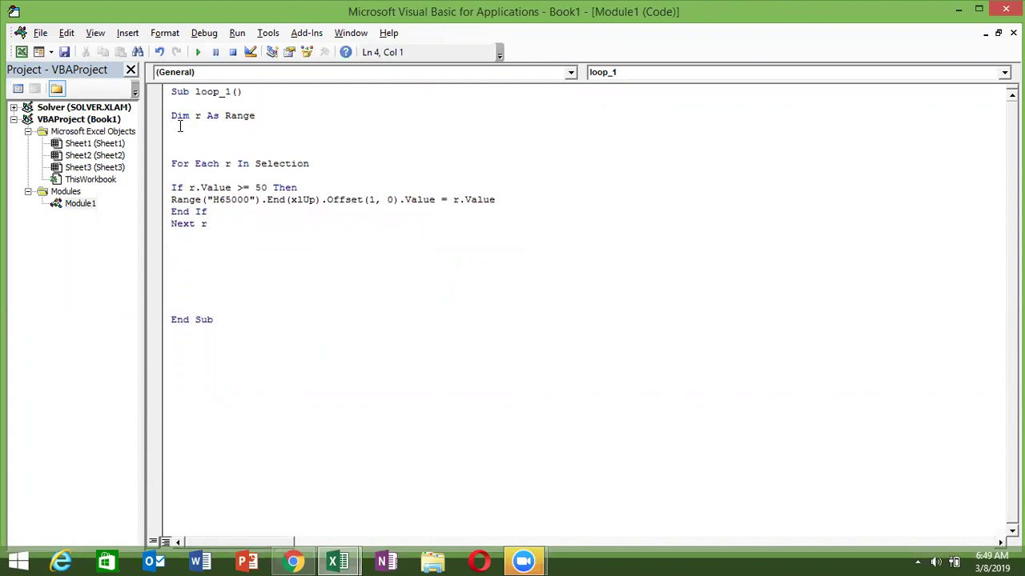
pyautogui.press('Delete')
pyautogui.press('Delete')
pyautogui.press('Delete')
pyautogui.click(178, 225)
pyautogui.click(183, 215)
pyautogui.press('Delete')
pyautogui.press('Delete')
pyautogui.press('Delete')
pyautogui.press('Delete')
pyautogui.press('Delete')
pyautogui.hotkey('alt', 'F11')
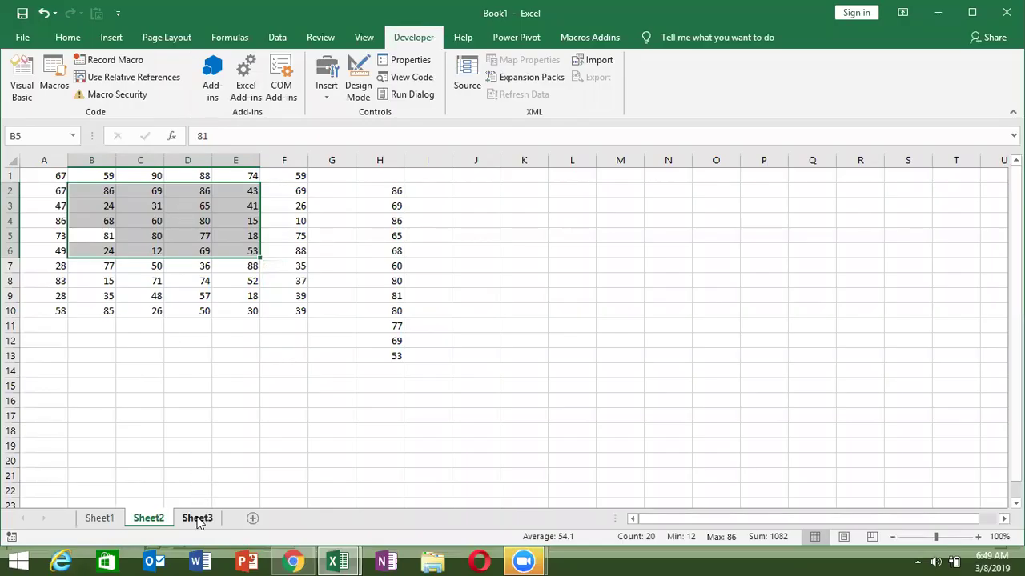
# - Launch Word, then on Sheet3 enter 'puja' in A1 and fill the custom name list down to A13
pyautogui.click(197, 518)
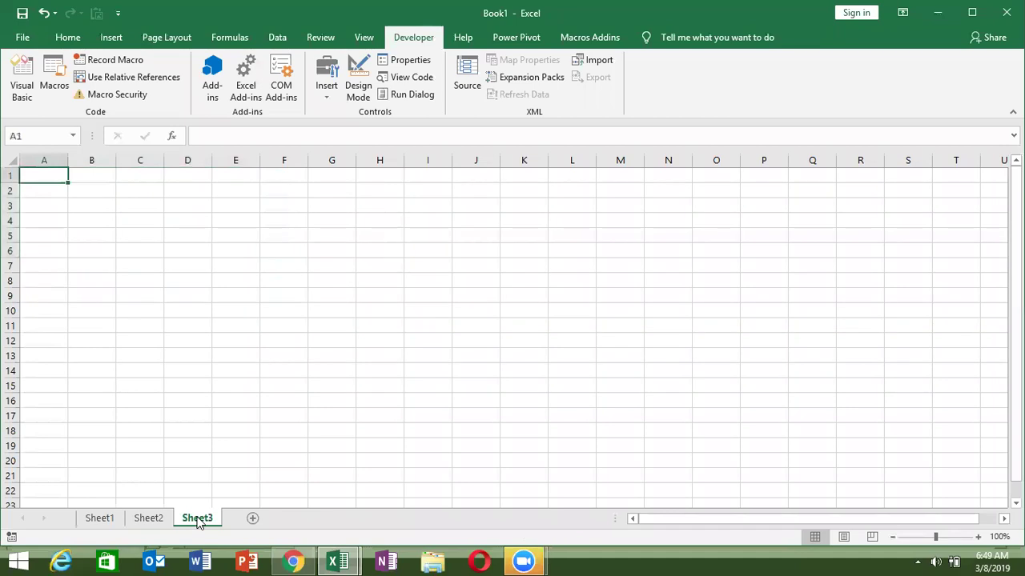
pyautogui.click(210, 560)
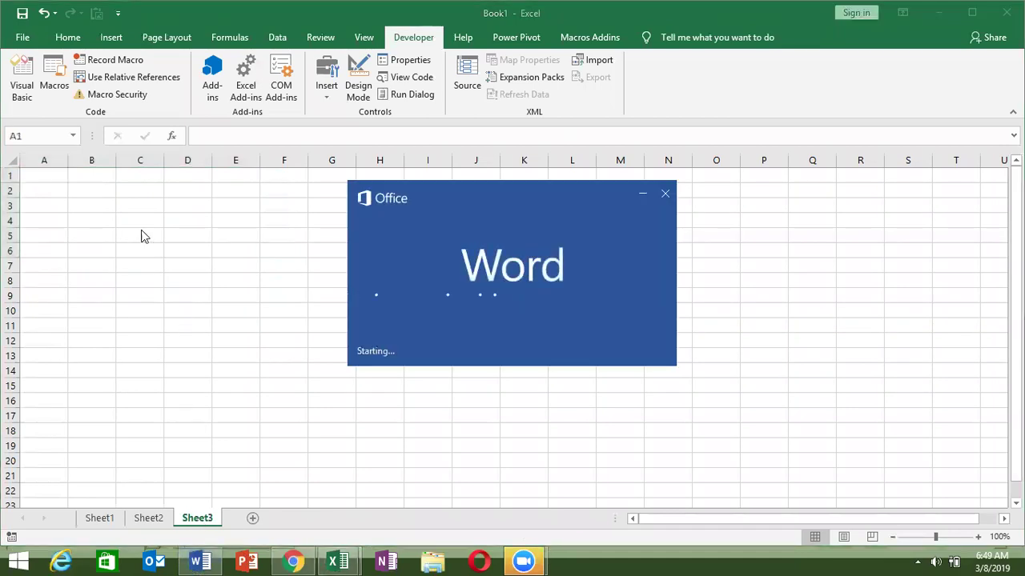
pyautogui.write('puja')
pyautogui.hotkey('ctrl', 'Return')
pyautogui.moveTo(68, 184); pyautogui.dragTo(72, 364)
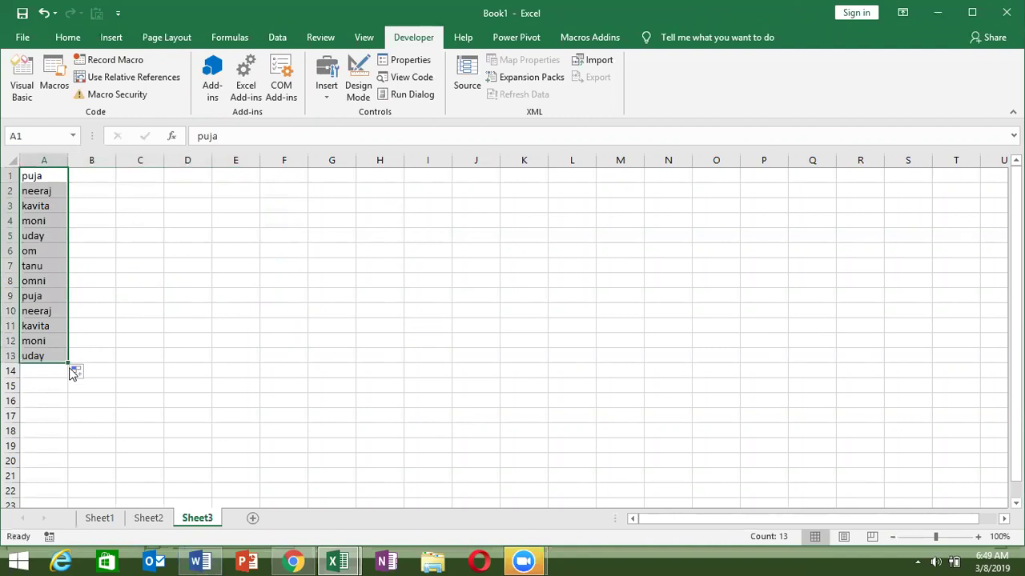
# - Select the 13 filled names in A1:A13 and copy them
pyautogui.hotkey('ctrl', 'Home')
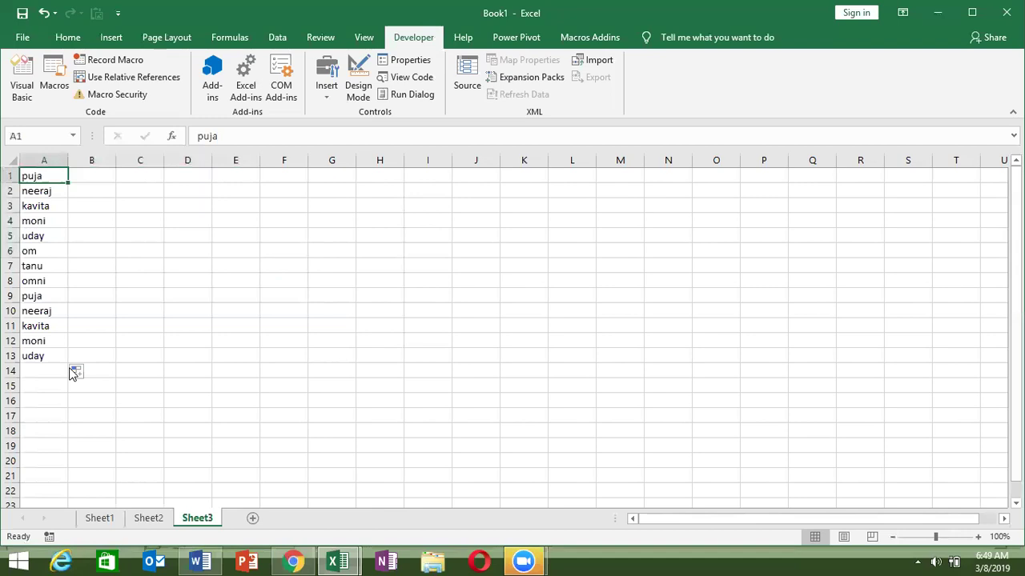
pyautogui.hotkey('ctrl', 'shift', 'Down')
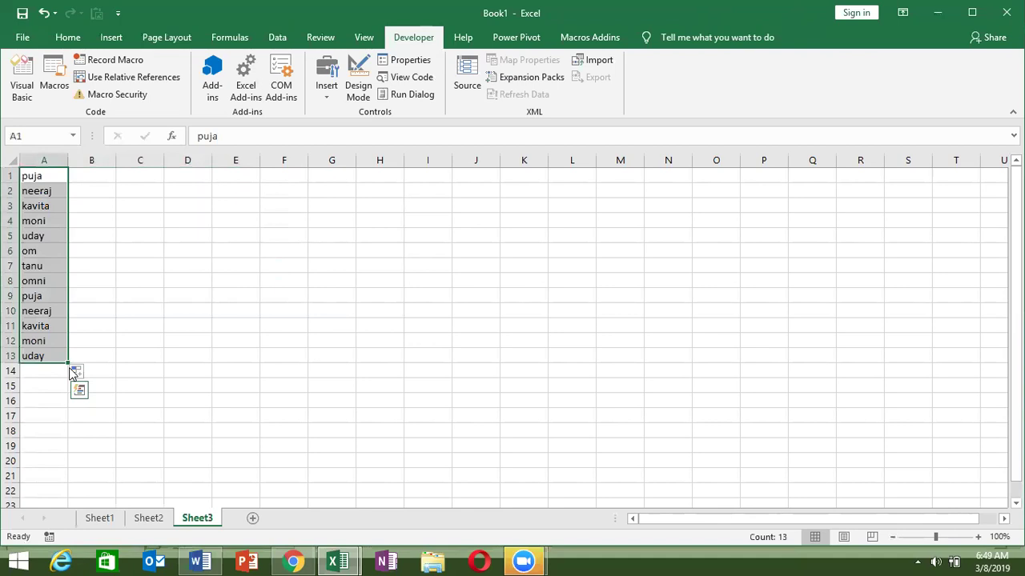
pyautogui.hotkey('ctrl', 'c')
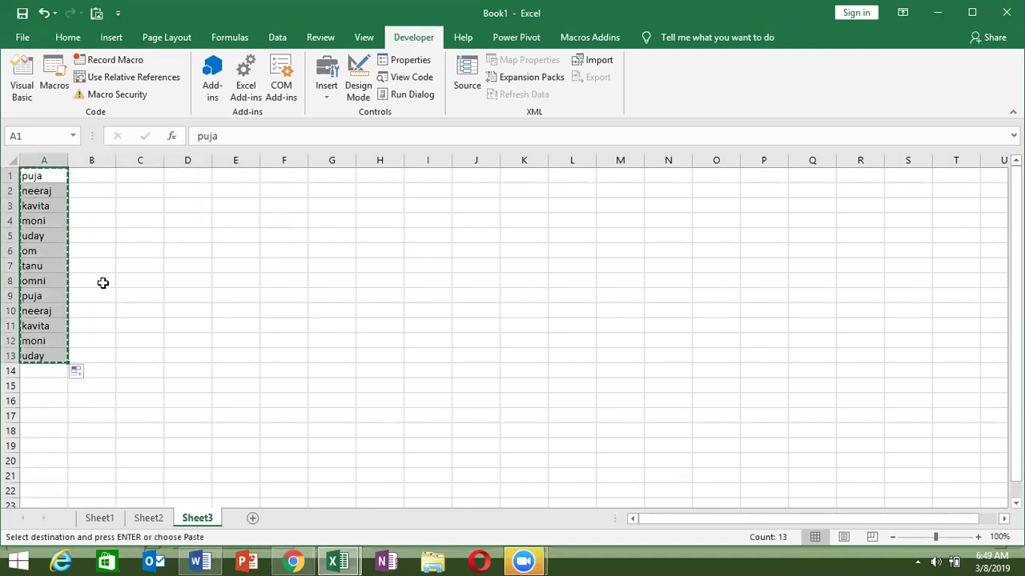
# - Create a blank Word document and paste the copied names into it as a table
pyautogui.click(206, 560)
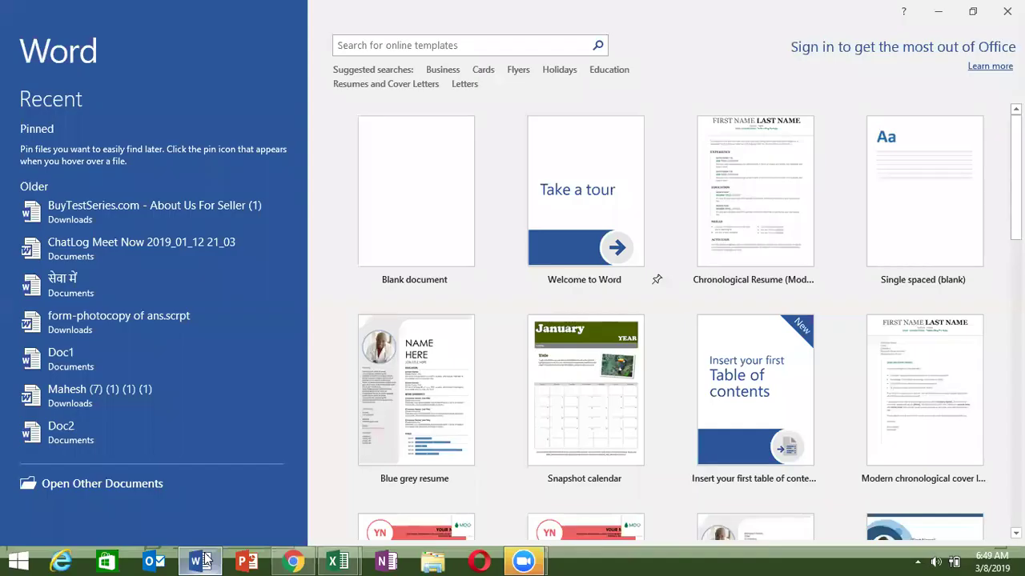
pyautogui.click(384, 208)
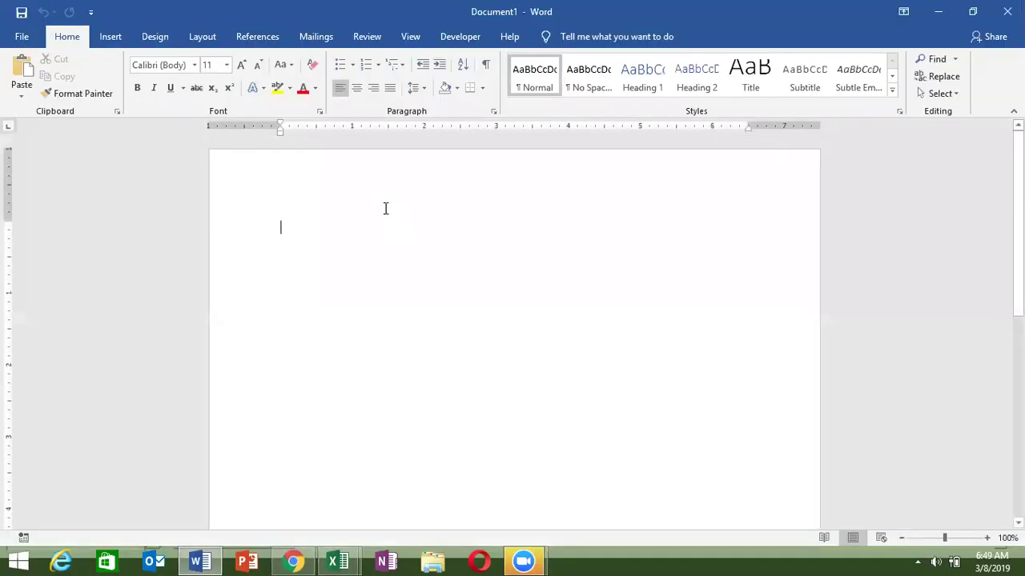
pyautogui.hotkey('ctrl', 'v')
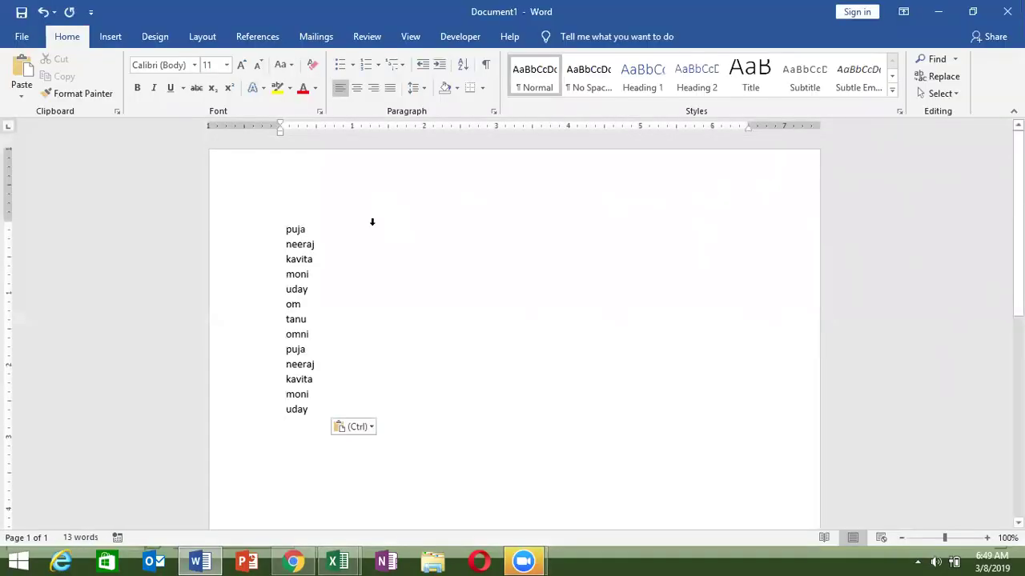
pyautogui.moveTo(306, 402); pyautogui.dragTo(304, 405)
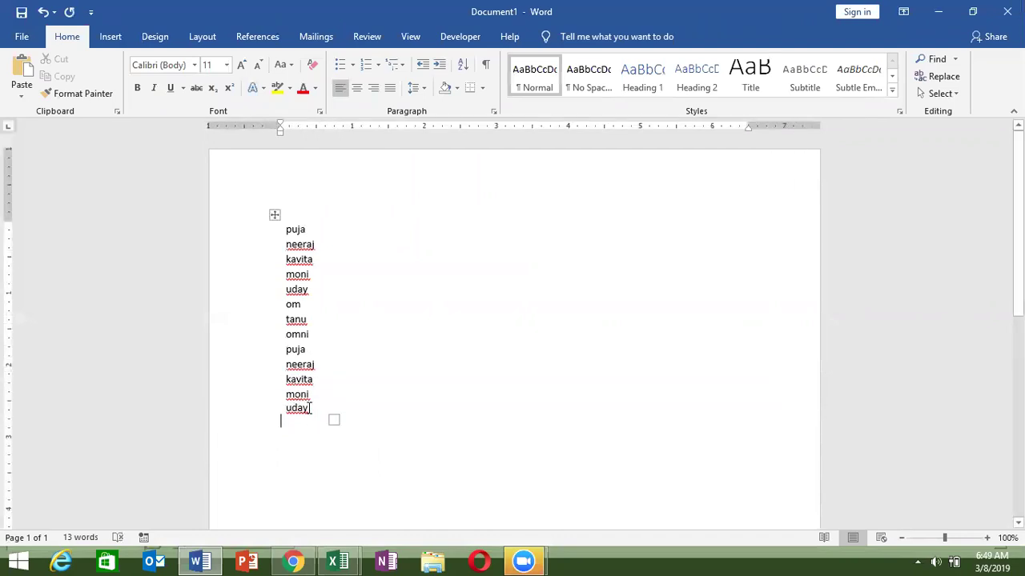
# - Select the whole pasted table and change all the names to UPPERCASE
pyautogui.hotkey('shift', 'Up')
pyautogui.hotkey('shift', 'Up')
pyautogui.hotkey('shift', 'Up')
pyautogui.moveTo(279, 312); pyautogui.dragTo(261, 219)
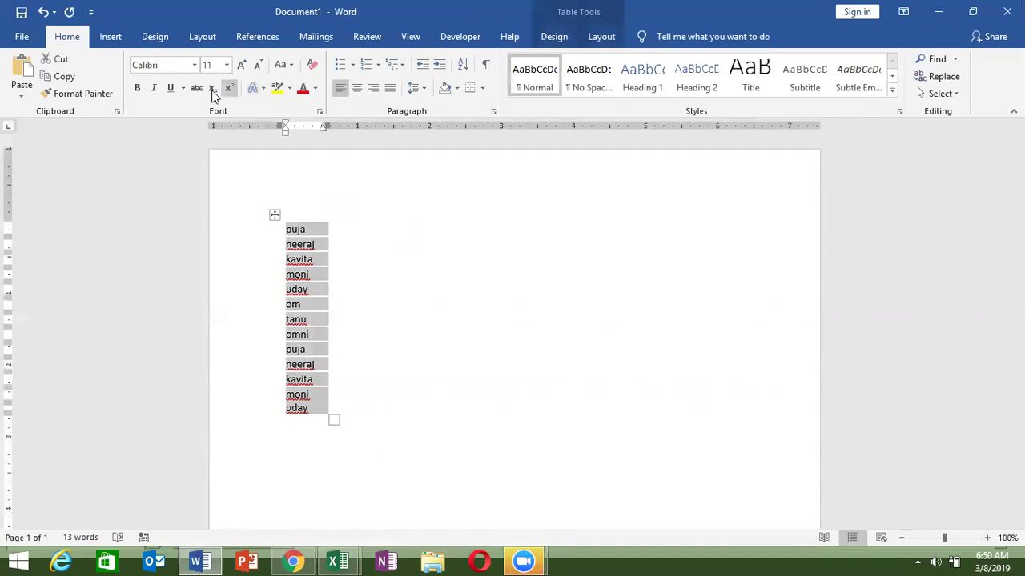
pyautogui.click(287, 64)
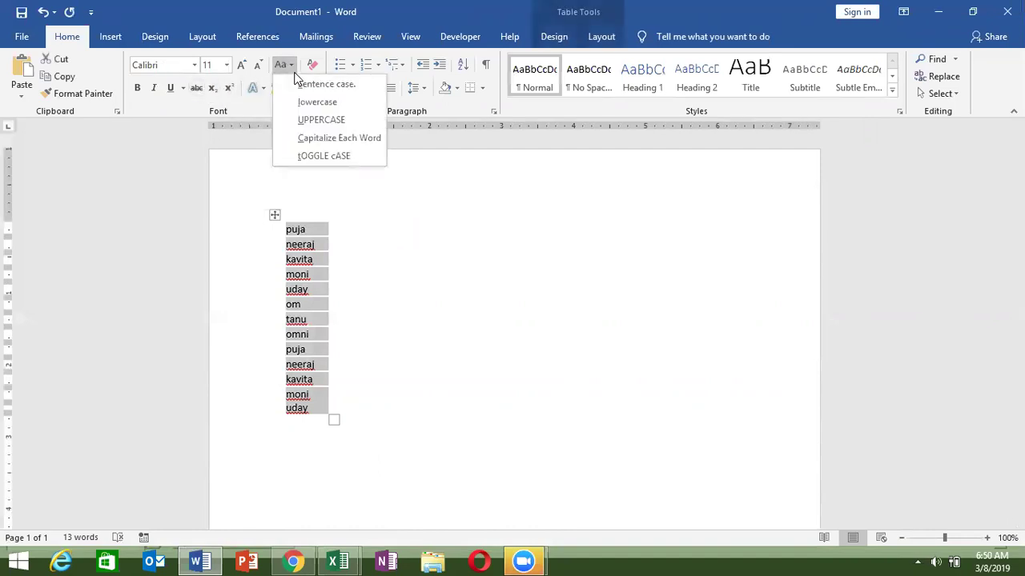
pyautogui.click(309, 117)
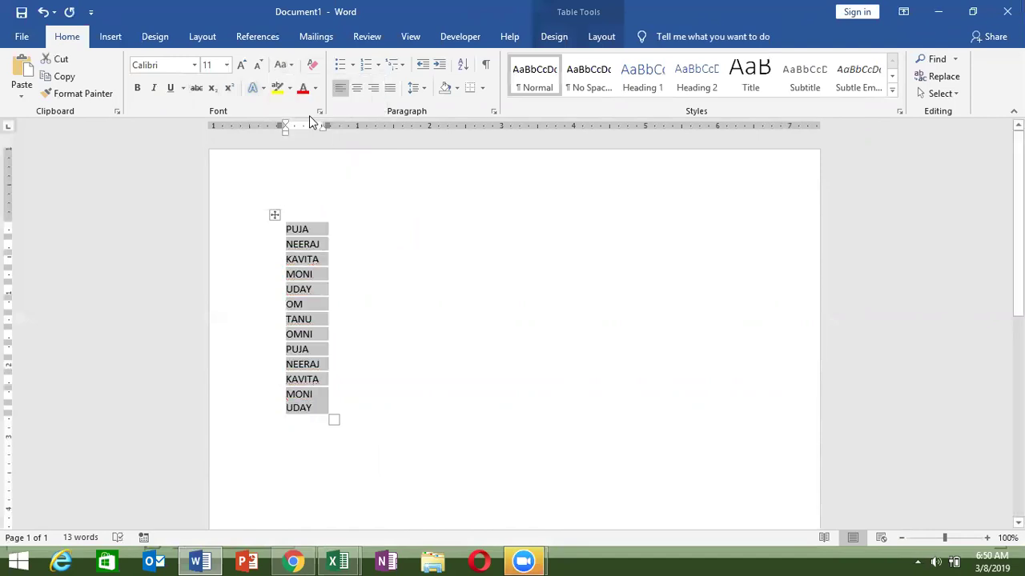
pyautogui.hotkey('alt', 'Tab')
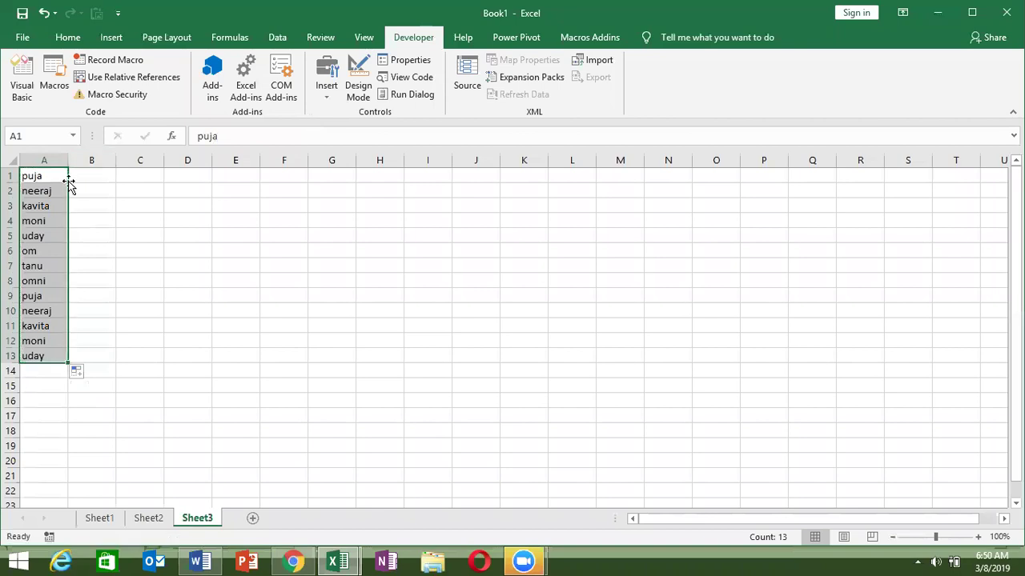
# - Try an =UPPER(A1) formula in B1, fill it down to row 13, then undo it
pyautogui.click(84, 176)
pyautogui.write('=upp')
pyautogui.press('Tab')
pyautogui.click(36, 176)
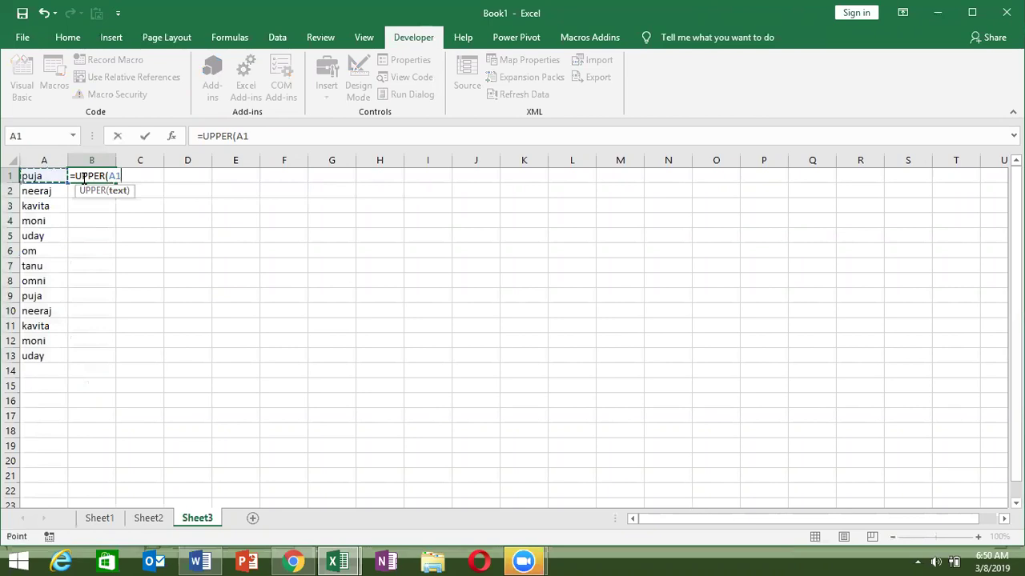
pyautogui.press('Return')
pyautogui.click(84, 178)
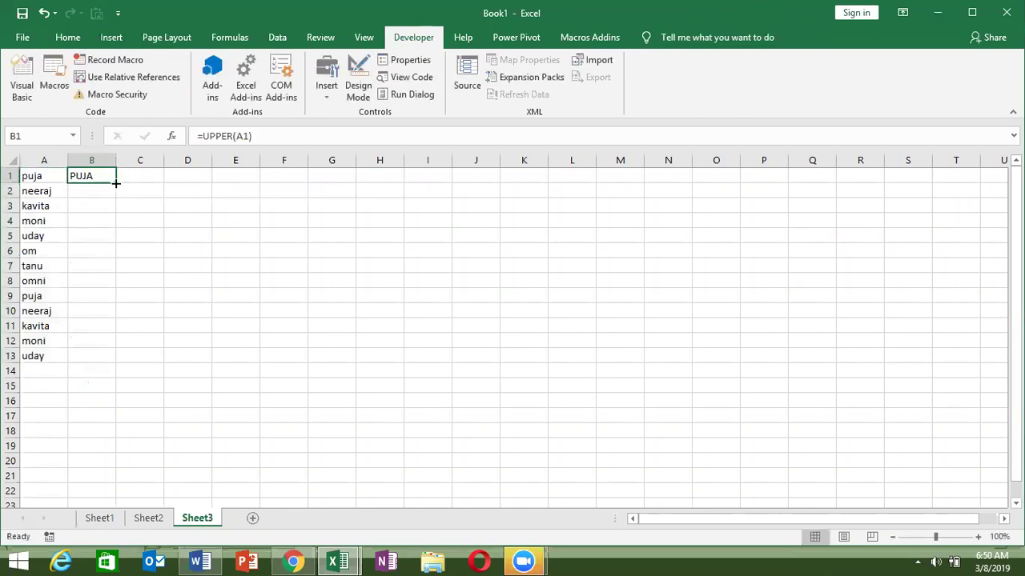
pyautogui.doubleClick(116, 184)
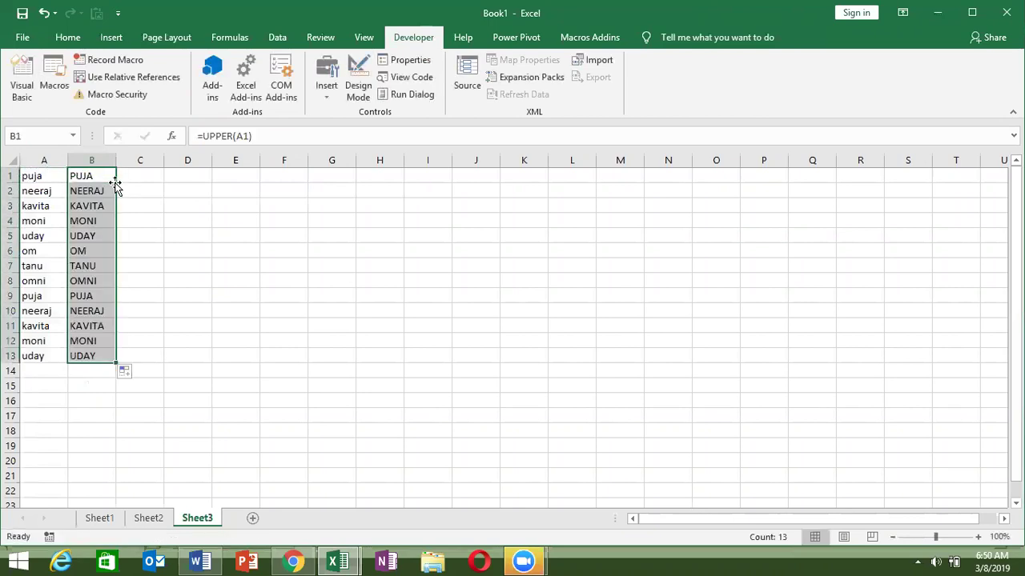
pyautogui.hotkey('ctrl', 'z')
pyautogui.hotkey('ctrl', 'z')
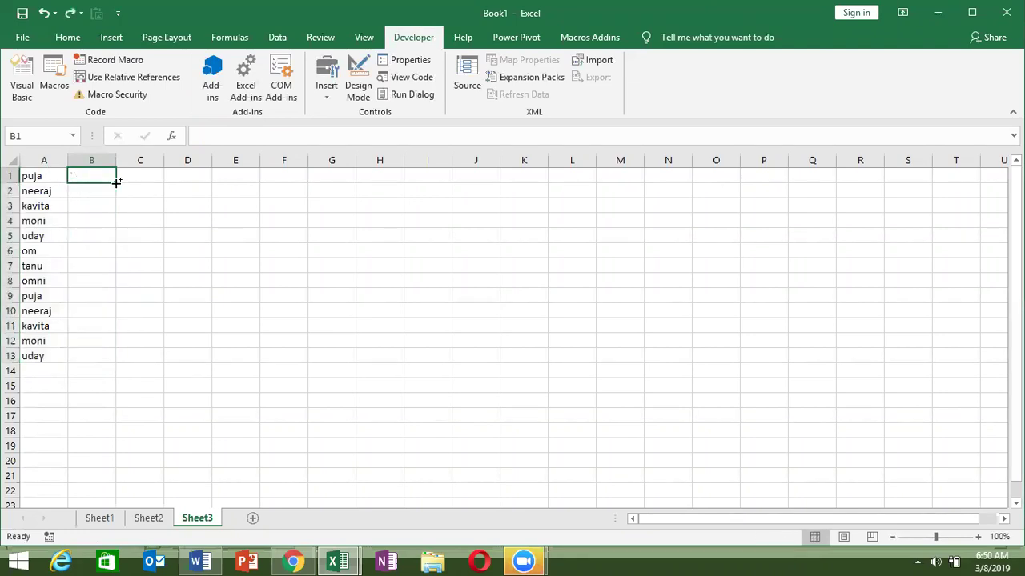
# - Move moni from A4 to C3, om to C9, neeraj to B12, moni from A12 to D7, then select the block
pyautogui.click(36, 216)
pyautogui.moveTo(39, 228); pyautogui.dragTo(118, 203)
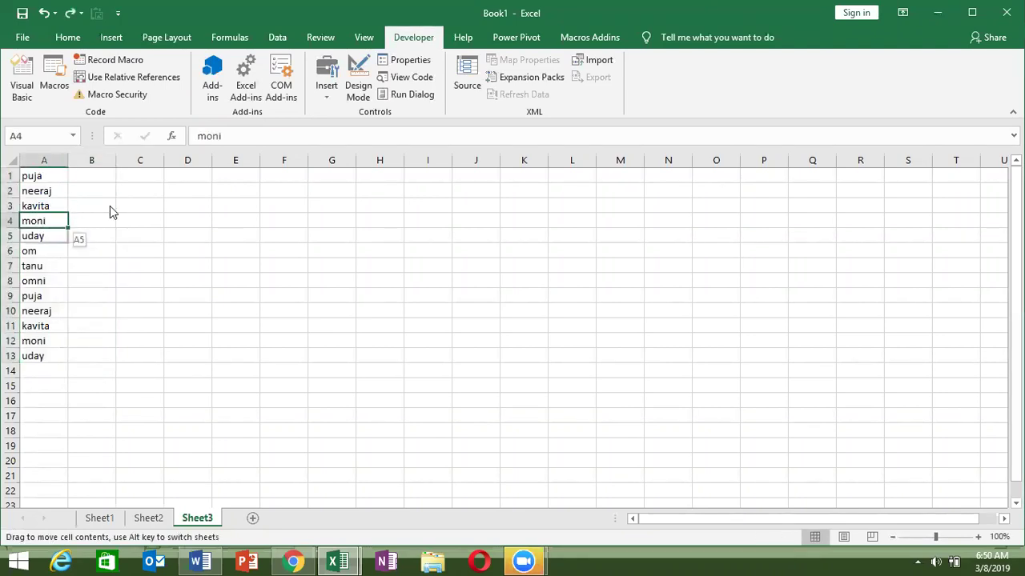
pyautogui.click(46, 253)
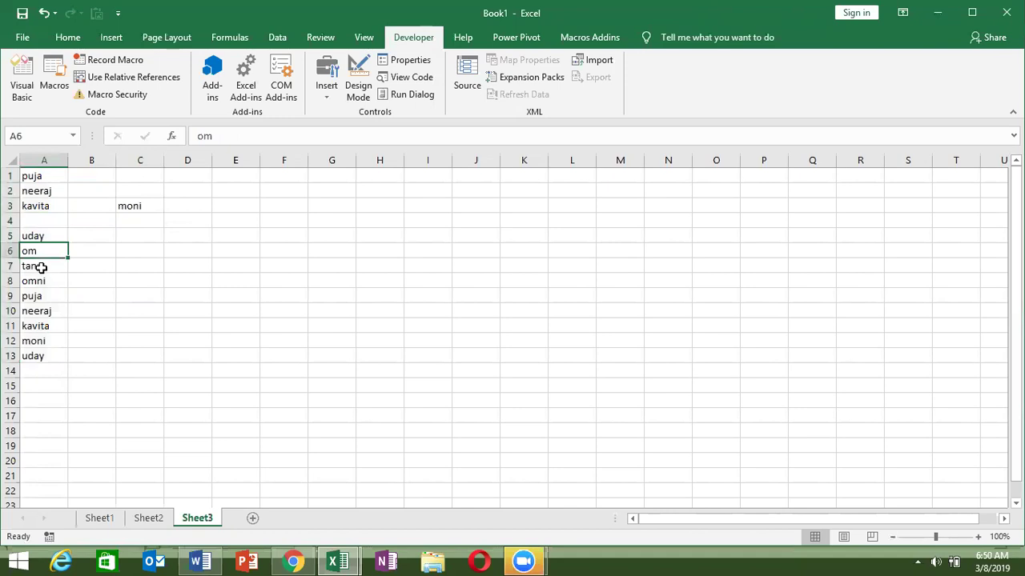
pyautogui.moveTo(45, 258); pyautogui.dragTo(125, 293)
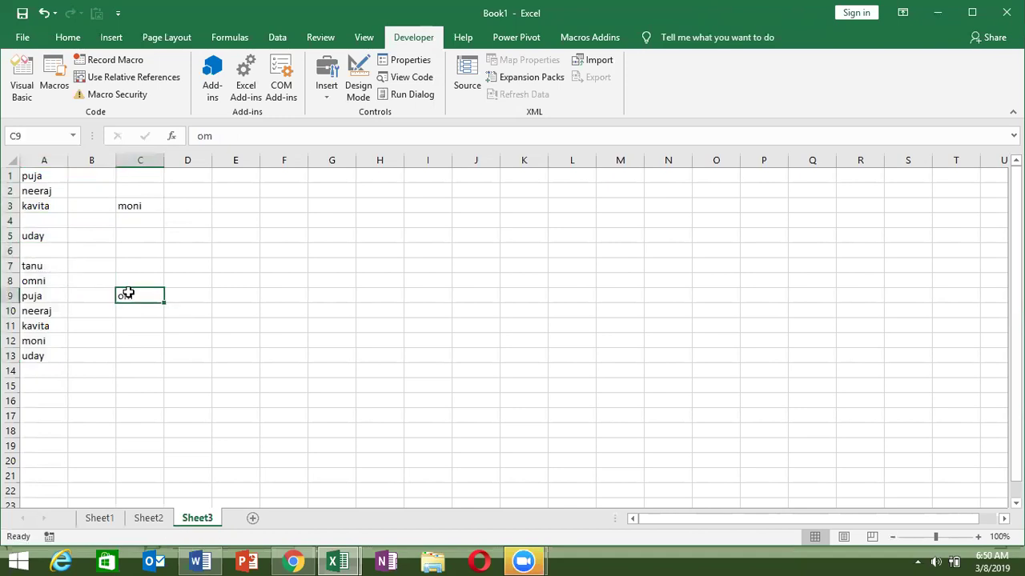
pyautogui.click(61, 318)
pyautogui.moveTo(64, 319); pyautogui.dragTo(88, 352)
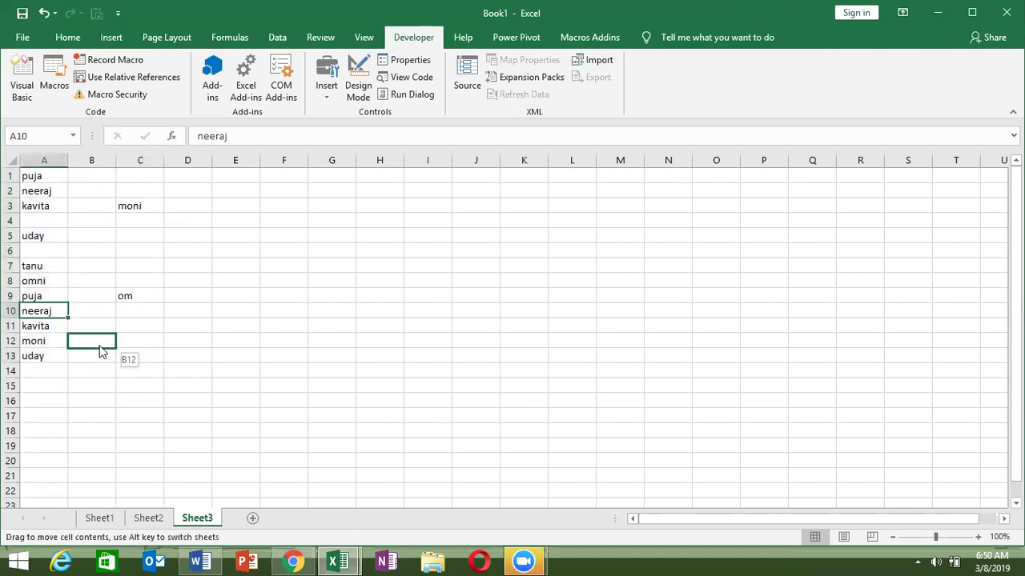
pyautogui.click(44, 344)
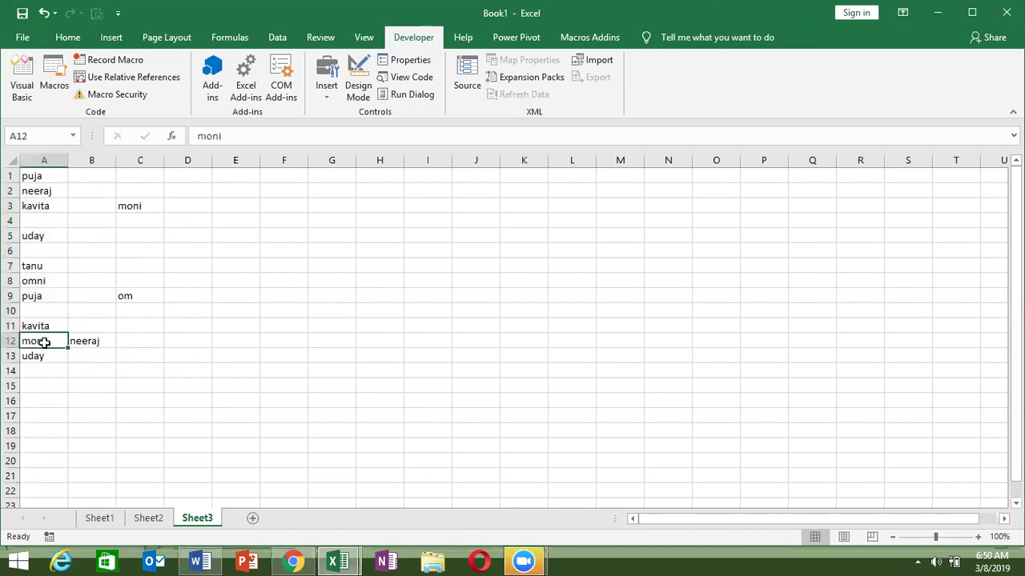
pyautogui.moveTo(46, 350); pyautogui.dragTo(189, 266)
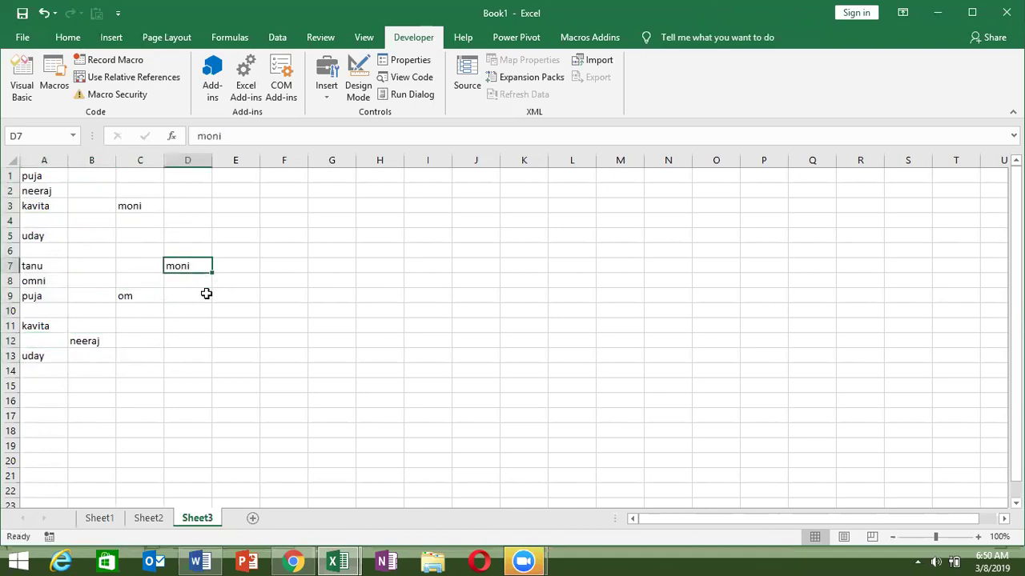
pyautogui.click(206, 294)
pyautogui.moveTo(27, 174)
pyautogui.mouseDown()
pyautogui.moveTo(161, 314)
pyautogui.moveTo(171, 355)
pyautogui.mouseUp()
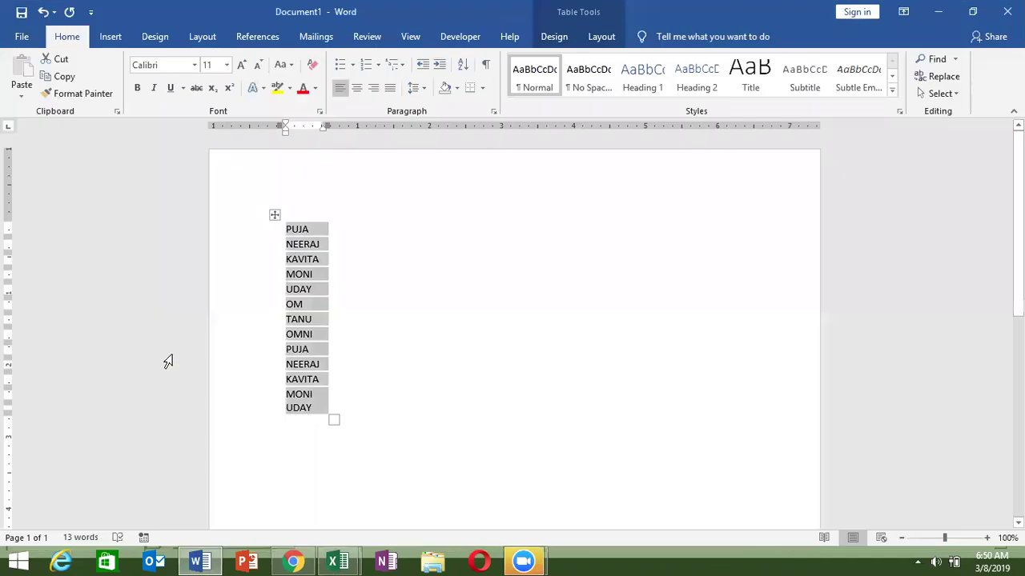
# - Below loop_1, start Sub loop_2() with a Dim r As Range declaration
pyautogui.hotkey('alt', 'Tab')
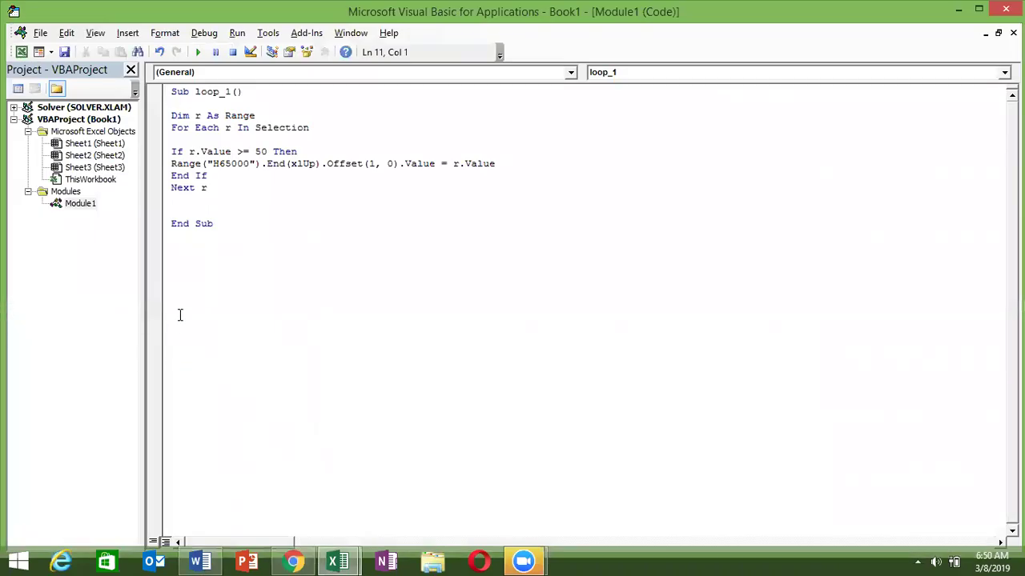
pyautogui.write('sub 1oop')
pyautogui.write('_2')
pyautogui.write('()')
pyautogui.press('Return')
pyautogui.press('Return')
pyautogui.press('Return')
pyautogui.press('Return')
pyautogui.press('Up')
pyautogui.press('Up')
pyautogui.press('Up')
pyautogui.write('dim r ')
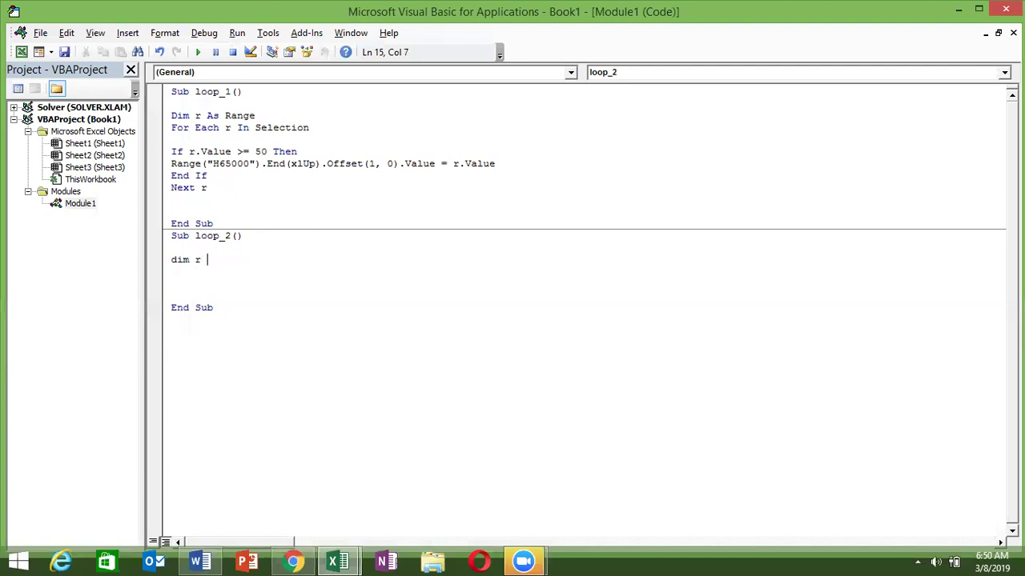
pyautogui.write('as r')
pyautogui.press('Tab')
pyautogui.press('Return')
pyautogui.press('Return')
# - Add a For Each r In Selection loop setting r.Value = UCase(r.Value), closed with Next r
pyautogui.write('for each r in selection')
pyautogui.press('Return')
pyautogui.press('Return')
pyautogui.press('Up')
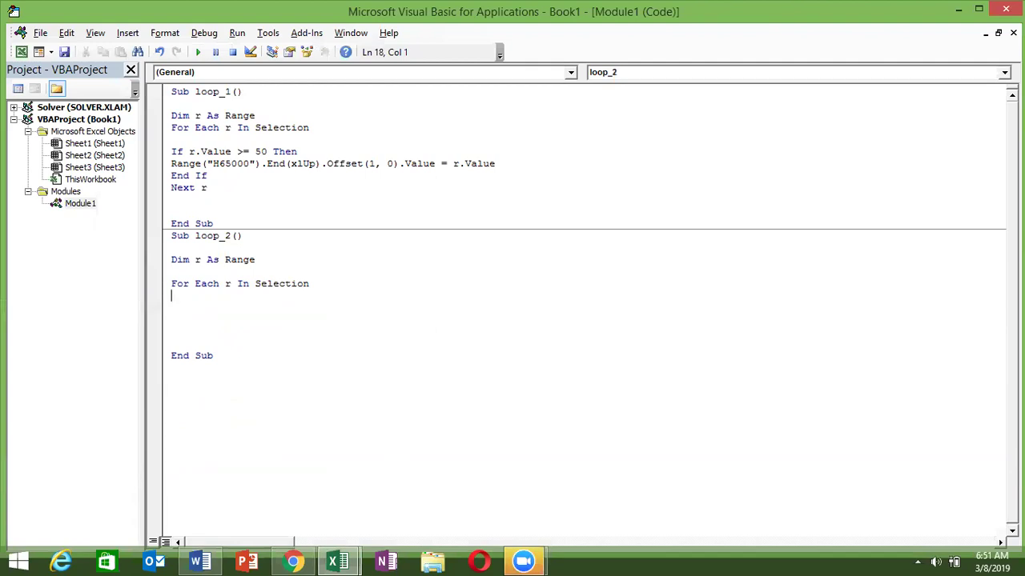
pyautogui.write('r.v')
pyautogui.press('Tab')
pyautogui.write('=ucase(r.v')
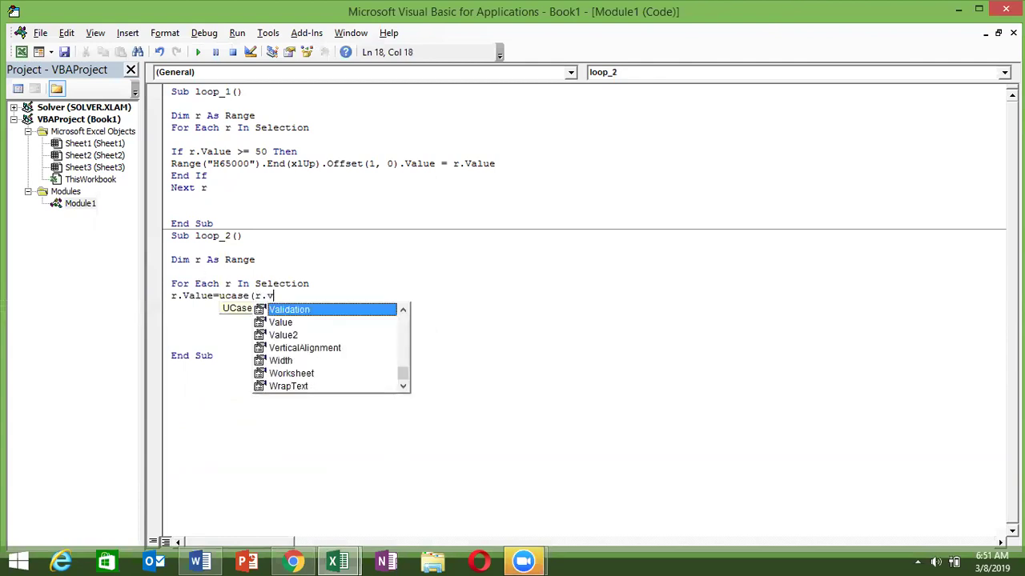
pyautogui.write('a')
pyautogui.press('Tab')
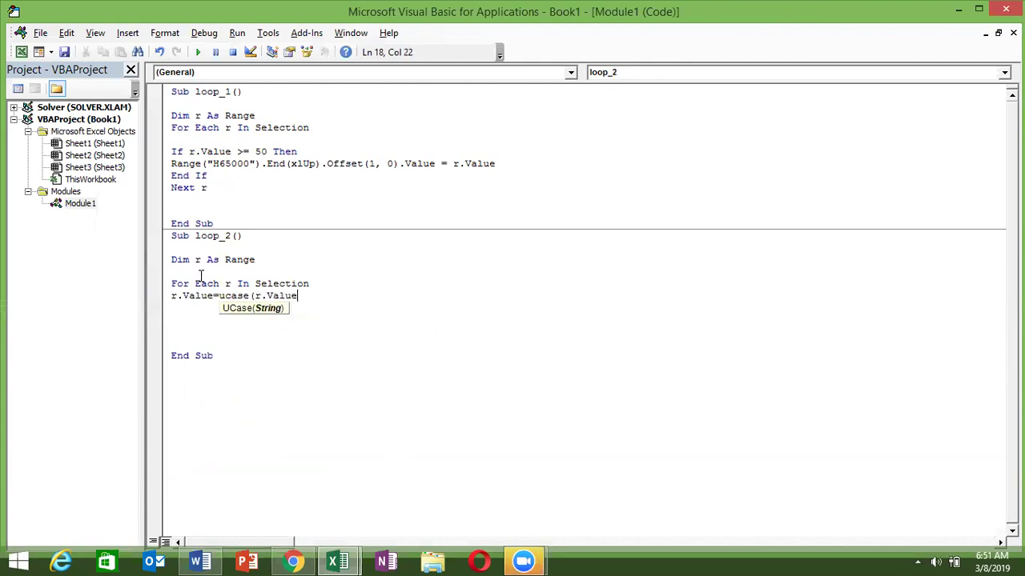
pyautogui.write(')')
pyautogui.press('Return')
pyautogui.write('next r')
pyautogui.press('Up')
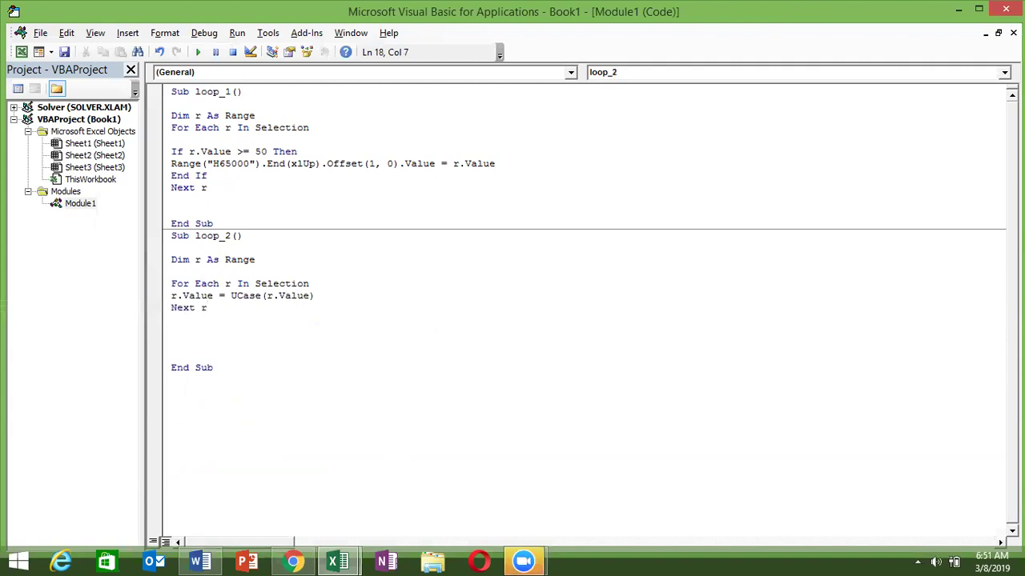
pyautogui.hotkey('alt', 'Tab')
pyautogui.hotkey('alt', 'Tab')
pyautogui.hotkey('alt', 'Tab')
# - Run the loop_2 macro from the Macros list on the selected A1:D13 names
pyautogui.click(48, 92)
pyautogui.click(455, 189)
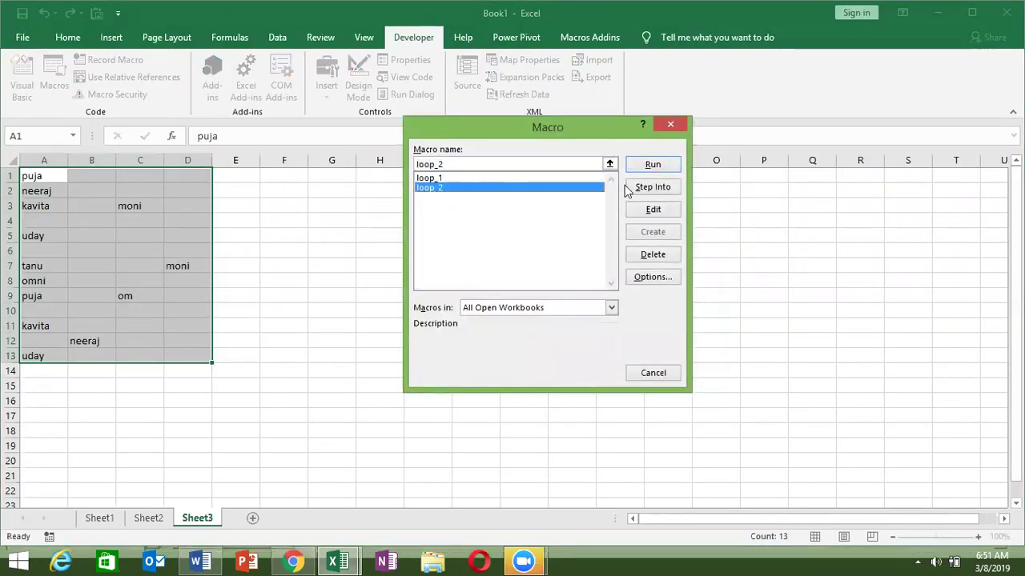
pyautogui.click(652, 165)
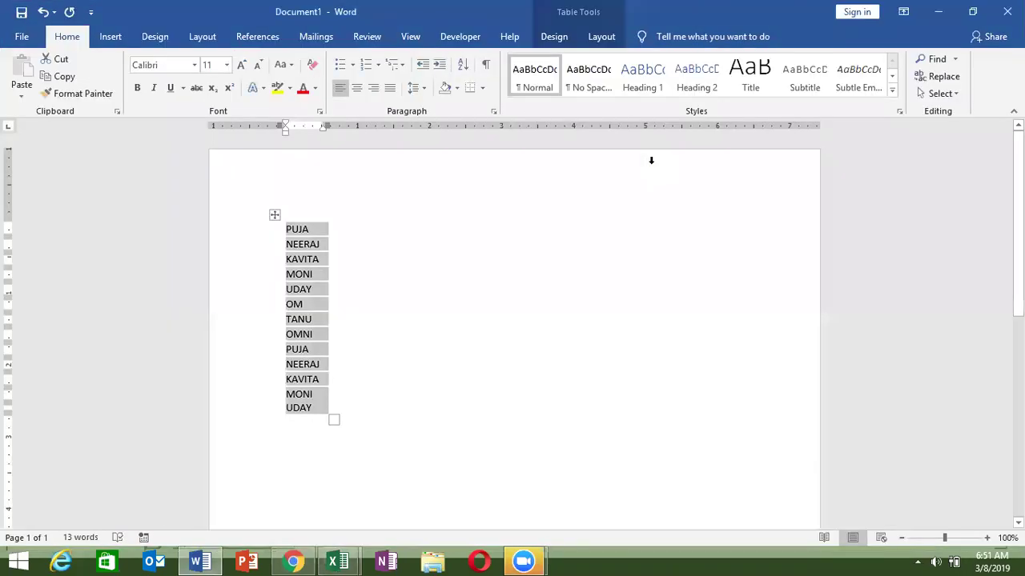
# - Select the loop_2 name in the VBA editor, paste in the workbook, then return to the editor
pyautogui.hotkey('alt', 'Tab')
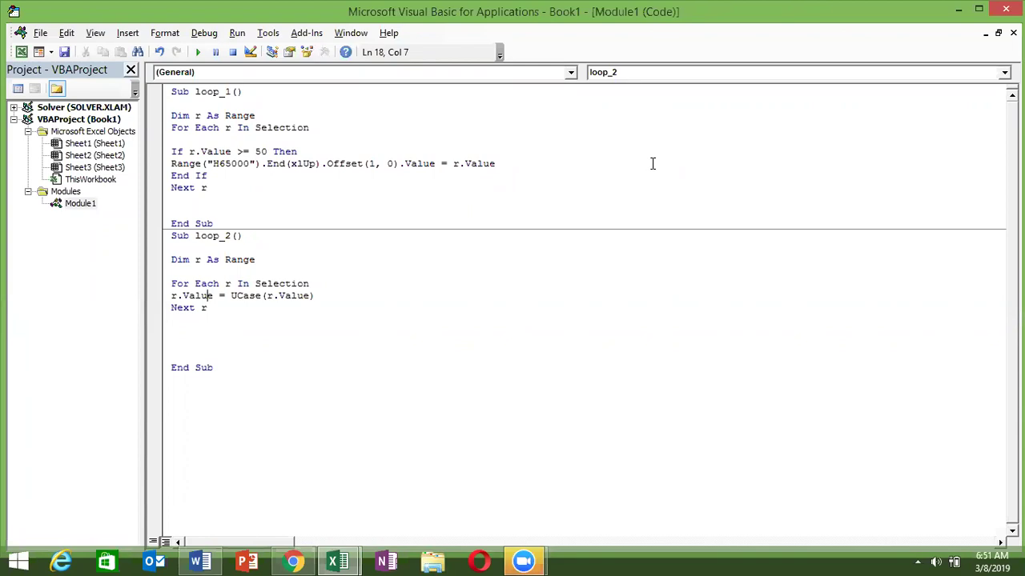
pyautogui.doubleClick(226, 237)
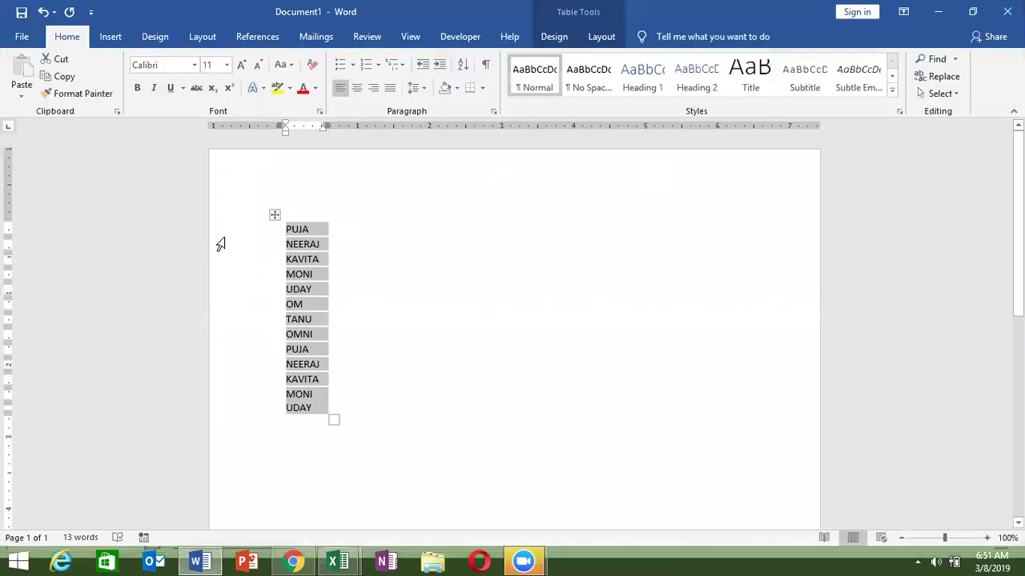
pyautogui.hotkey('alt', 'Tab')
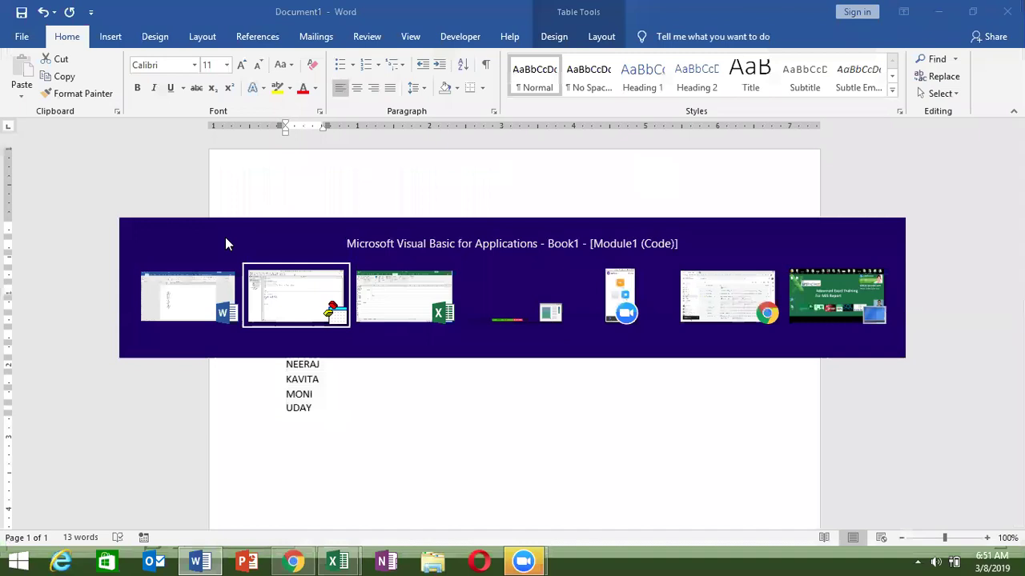
pyautogui.hotkey('ctrl', 'v')
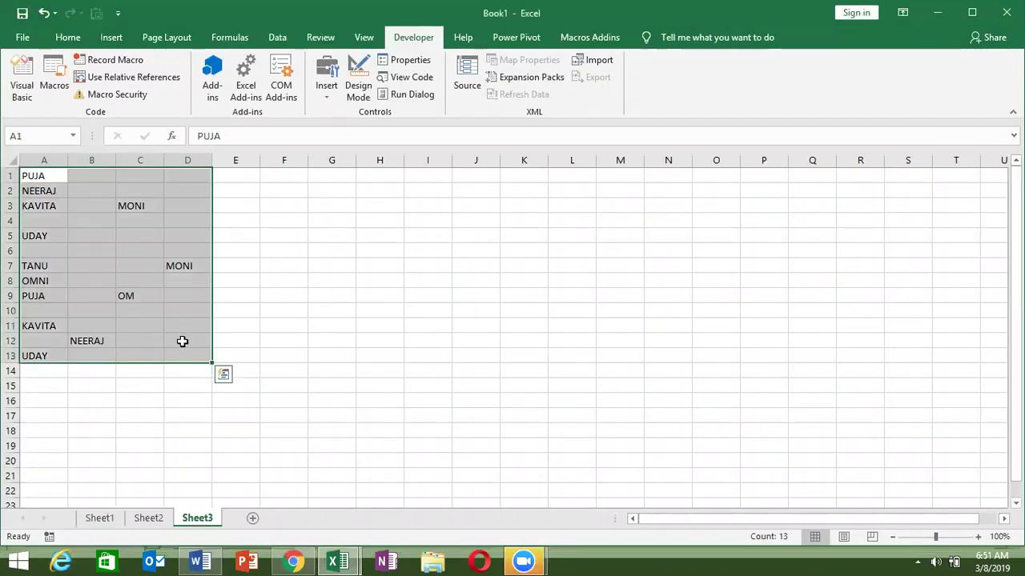
pyautogui.hotkey('alt', 'Tab')
pyautogui.press('Tab')
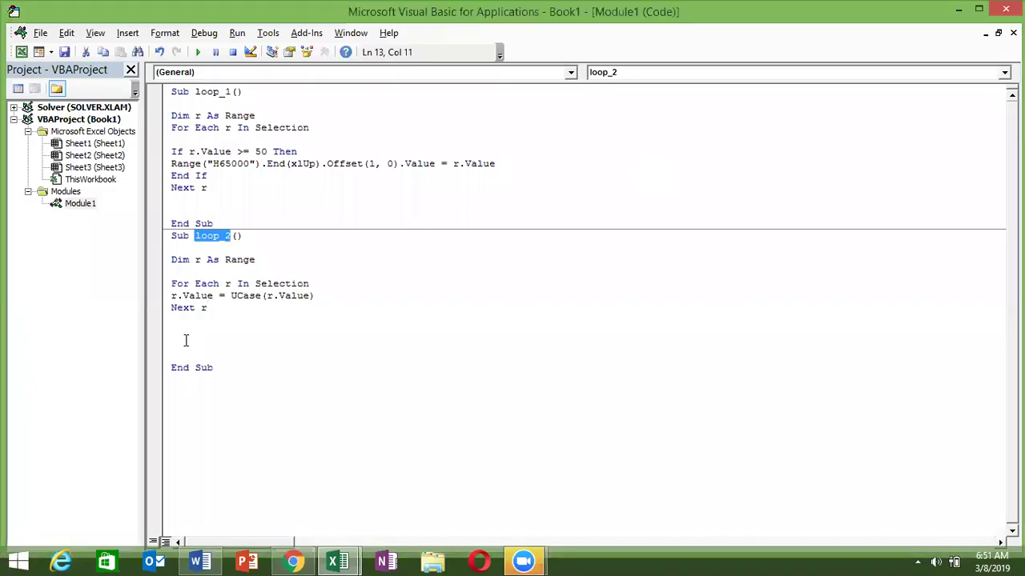
# - In loop_2, change For Each r In Selection to For Each r In Range("A1:D13")
pyautogui.doubleClick(280, 284)
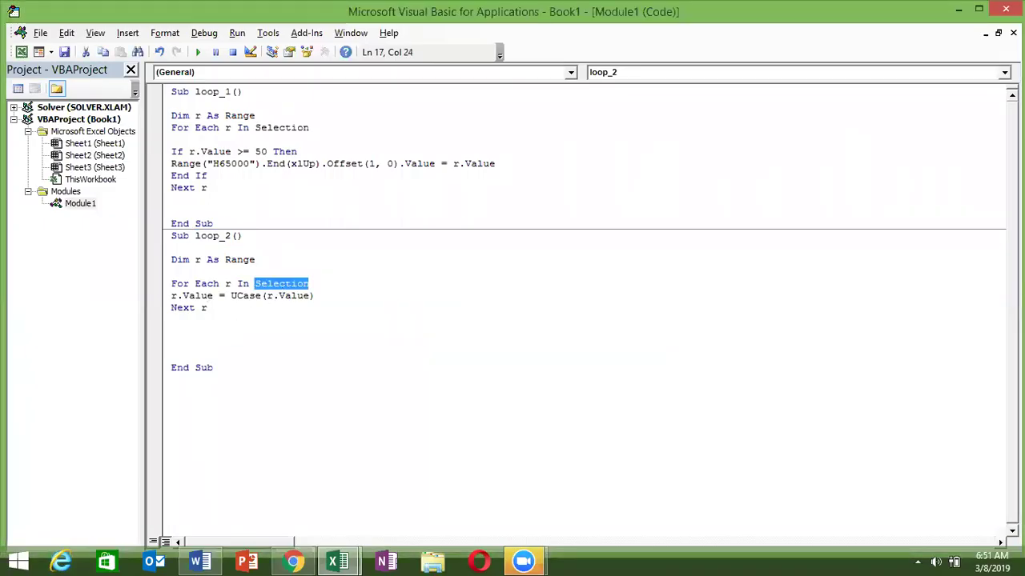
pyautogui.write('r In Range("A1:D13')
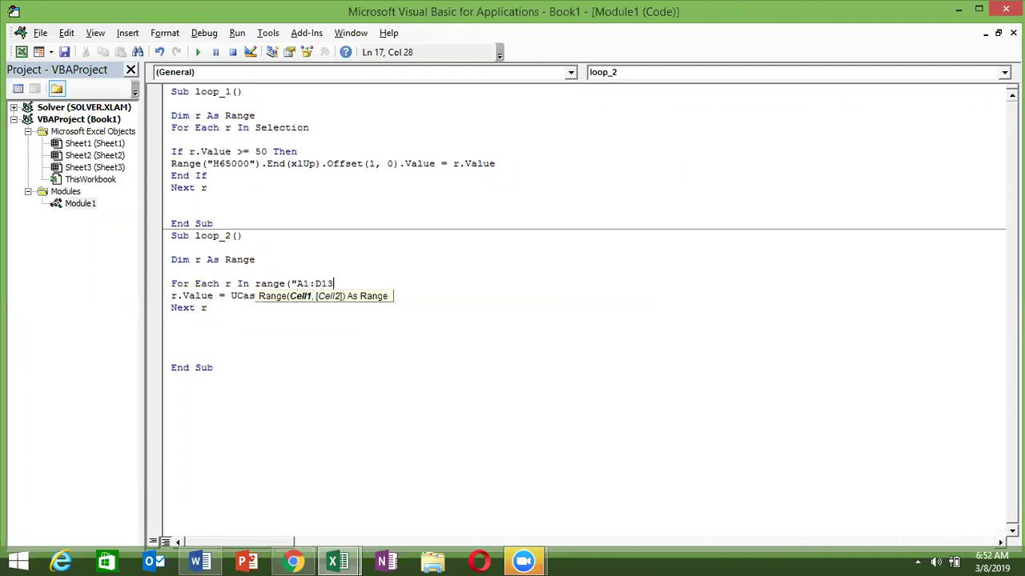
pyautogui.write('")')
pyautogui.click(279, 309)
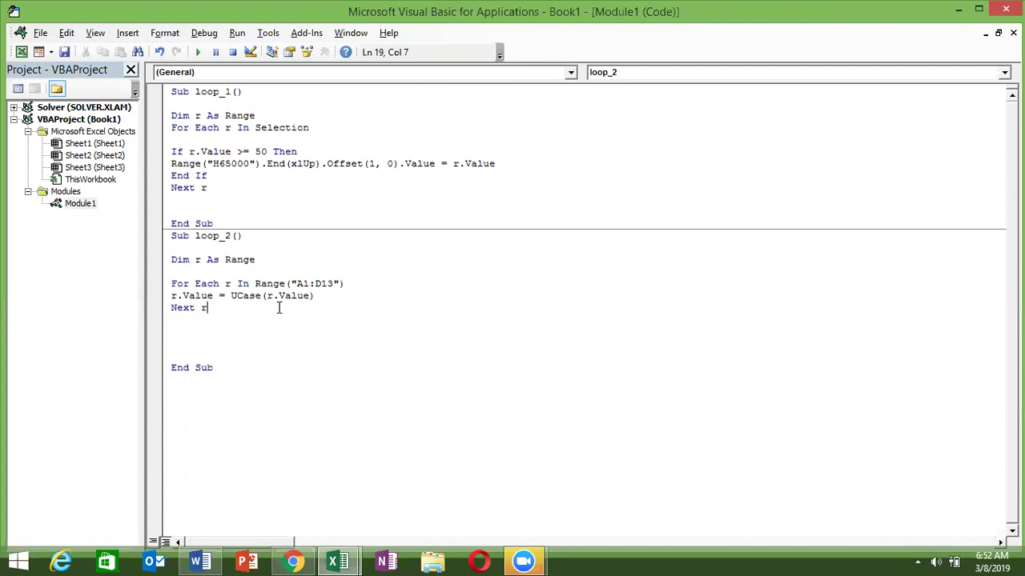
pyautogui.doubleClick(269, 286)
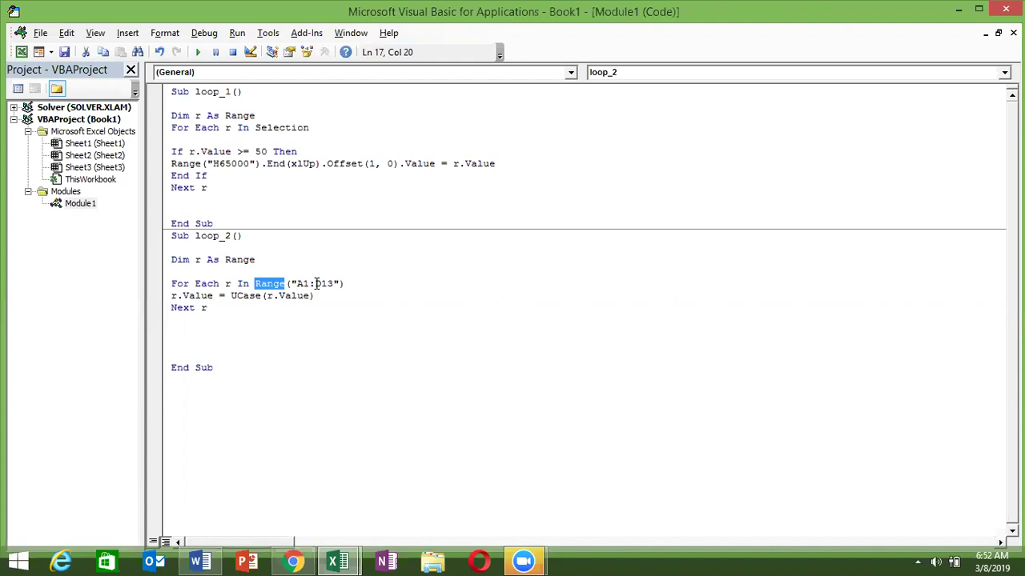
# - Delete the extra blank lines inside loop_1 and loop_2, including those before each End Sub
pyautogui.press('Down')
pyautogui.press('Down')
pyautogui.press('Down')
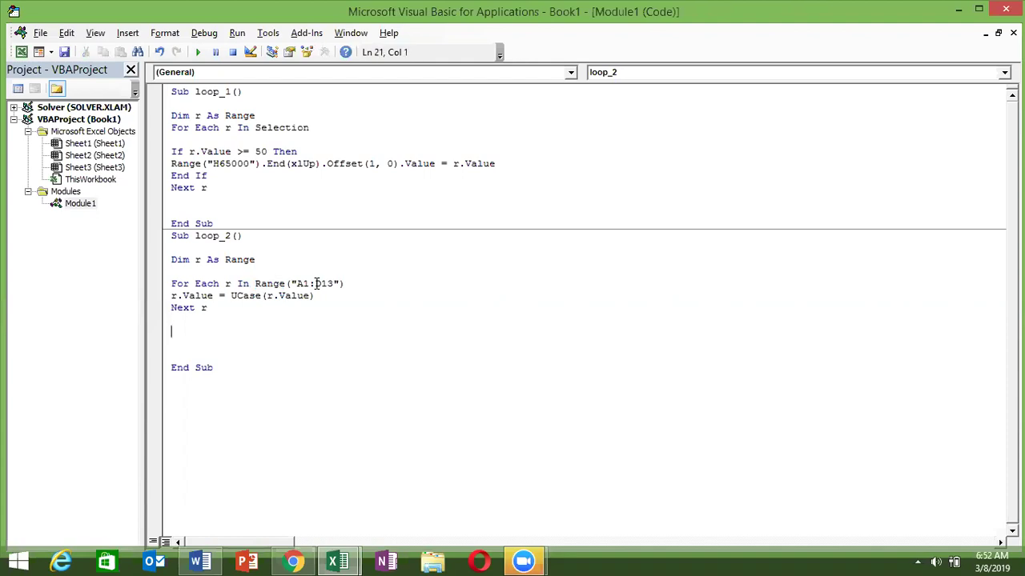
pyautogui.press('Delete')
pyautogui.press('Delete')
pyautogui.press('Delete')
pyautogui.press('Up')
pyautogui.press('Up')
pyautogui.press('Up')
pyautogui.press('Up')
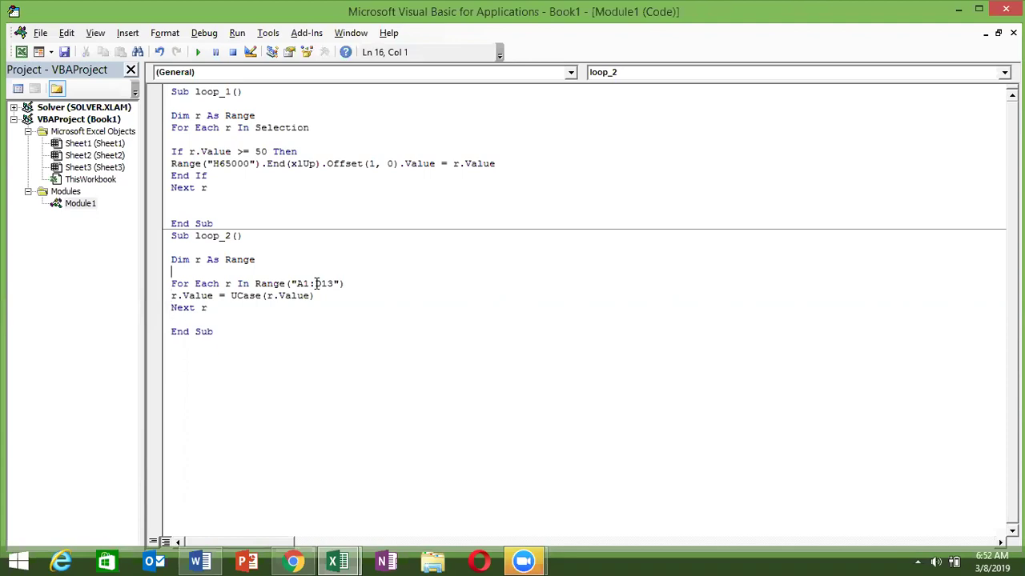
pyautogui.press('Delete')
pyautogui.press('Up')
pyautogui.press('Up')
pyautogui.press('Up')
pyautogui.press('Up')
pyautogui.press('Up')
pyautogui.press('Delete')
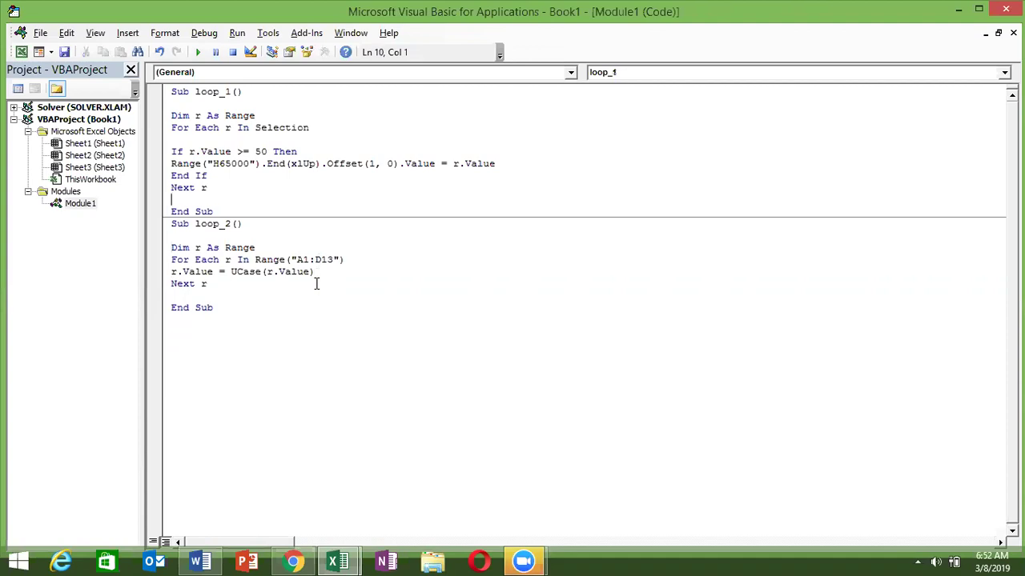
pyautogui.press('Up')
pyautogui.press('Up')
pyautogui.press('Up')
pyautogui.press('Up')
pyautogui.press('Up')
pyautogui.press('Delete')
pyautogui.press('Down')
pyautogui.press('Down')
pyautogui.press('Down')
pyautogui.press('Down')
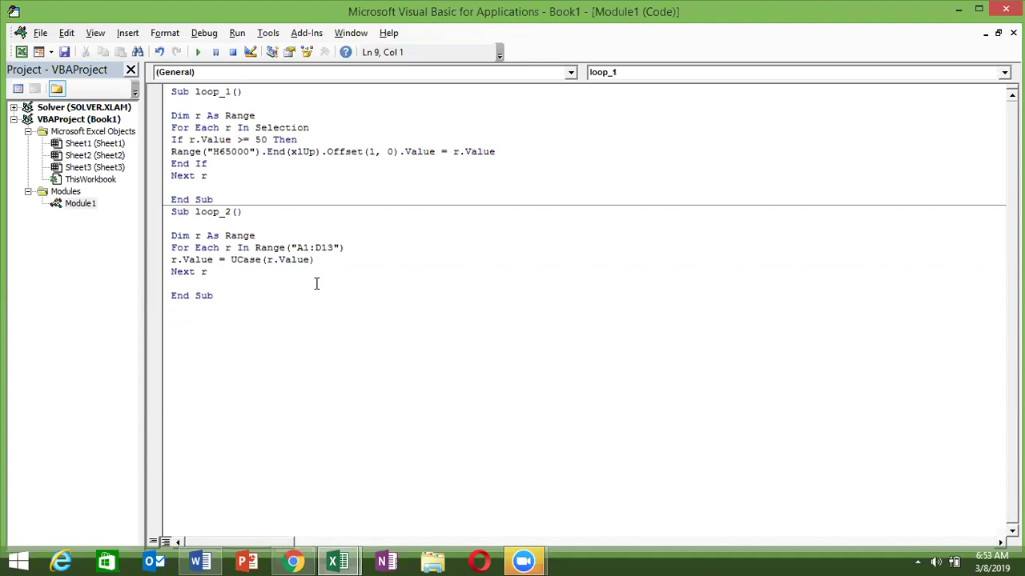
pyautogui.press('Delete')
pyautogui.press('Down')
pyautogui.press('Down')
pyautogui.press('Down')
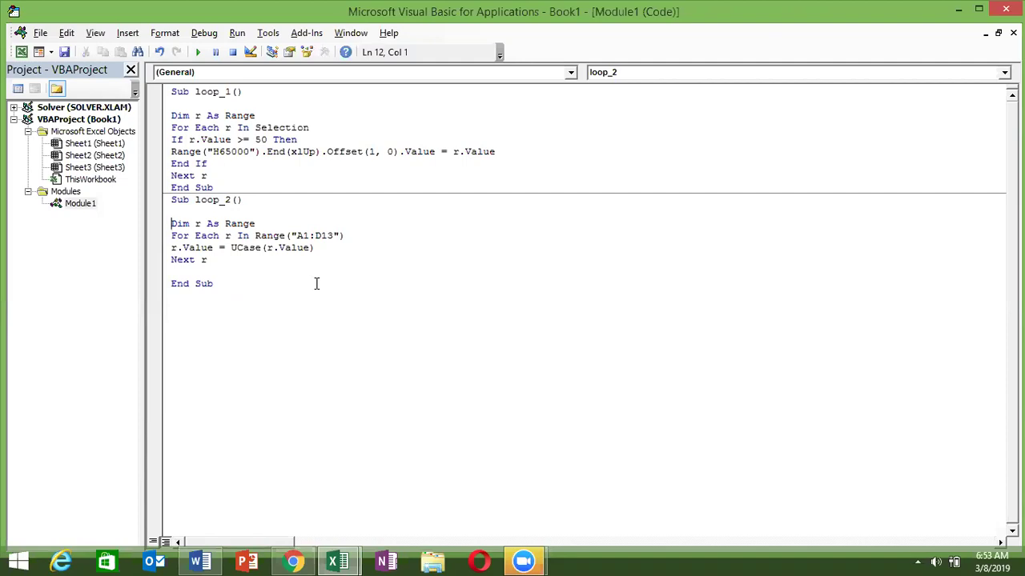
# - On the empty line below loop_2, type the new procedure header 'sun loop()'
pyautogui.click(271, 323)
pyautogui.write('sun re')
pyautogui.press('BackSpace')
pyautogui.write('r')
pyautogui.press('BackSpace')
pyautogui.press('BackSpace')
pyautogui.write('loop()')
# - Dismiss the compile error and correct the misspelled 'sun' keyword to Sub
pyautogui.click(191, 308)
pyautogui.press('Return')
pyautogui.click(189, 295)
# - Rename the procedure to loop_3() and complete it with its End Sub
pyautogui.press('BackSpace')
pyautogui.write('b')
pyautogui.click(242, 297)
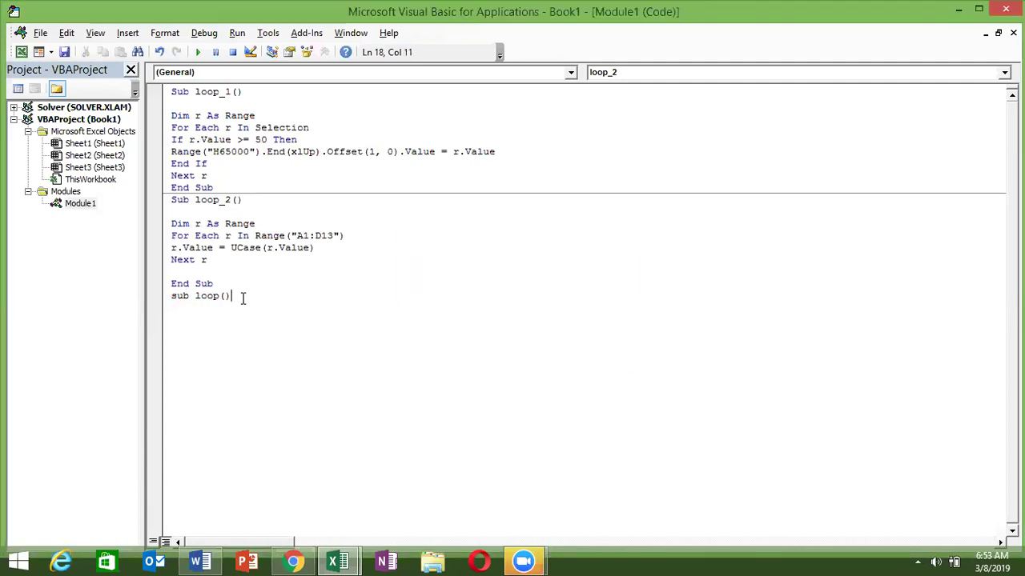
pyautogui.click(221, 296)
pyautogui.write('_')
pyautogui.write('2')
pyautogui.press('BackSpace')
pyautogui.write('3')
pyautogui.click(242, 295)
pyautogui.press('Return')
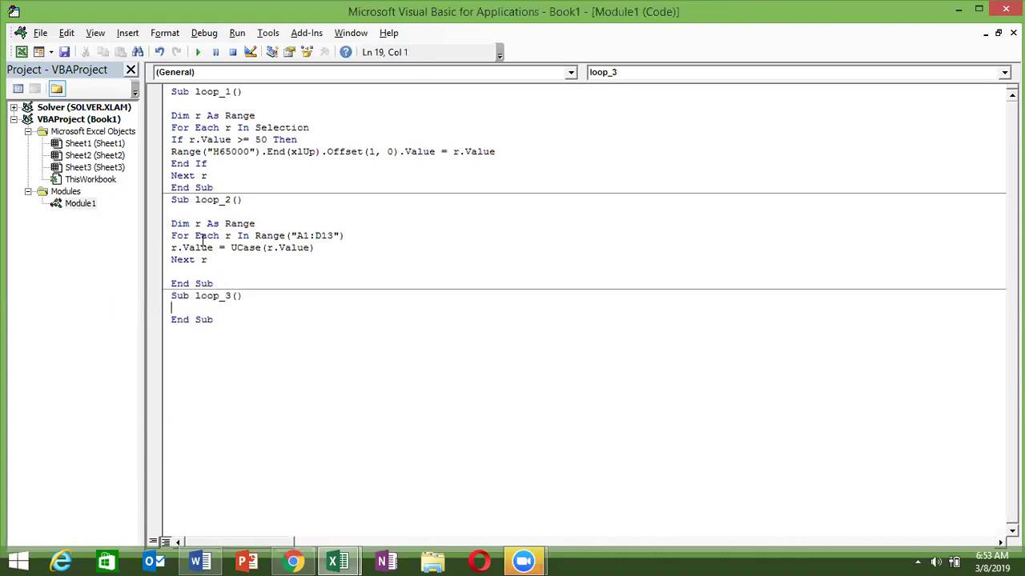
pyautogui.moveTo(170, 223); pyautogui.dragTo(257, 223)
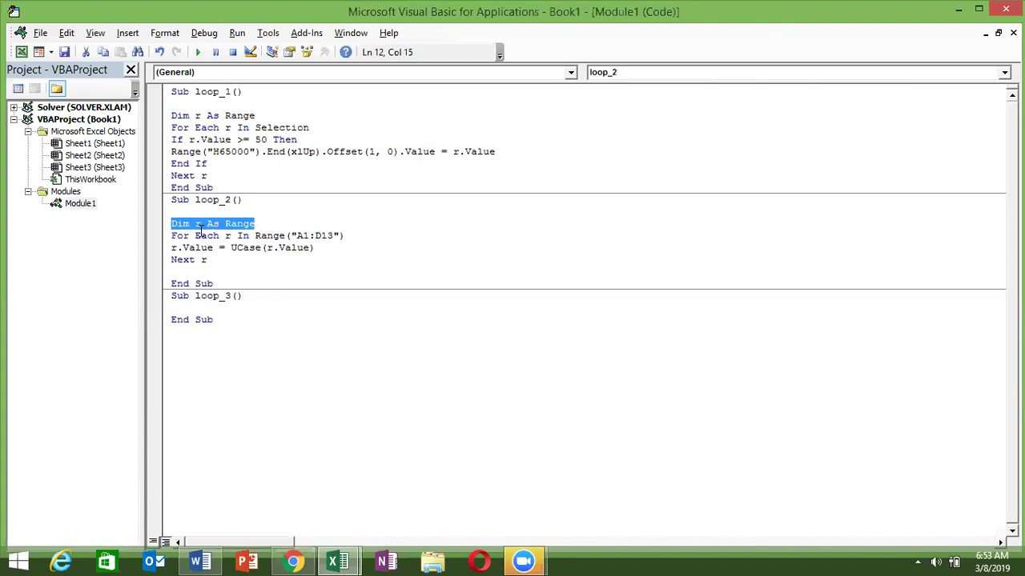
# - In loop_2, add a Dim k As Range declaration and begin a 'Set k =' line
pyautogui.click(196, 236)
pyautogui.click(259, 224)
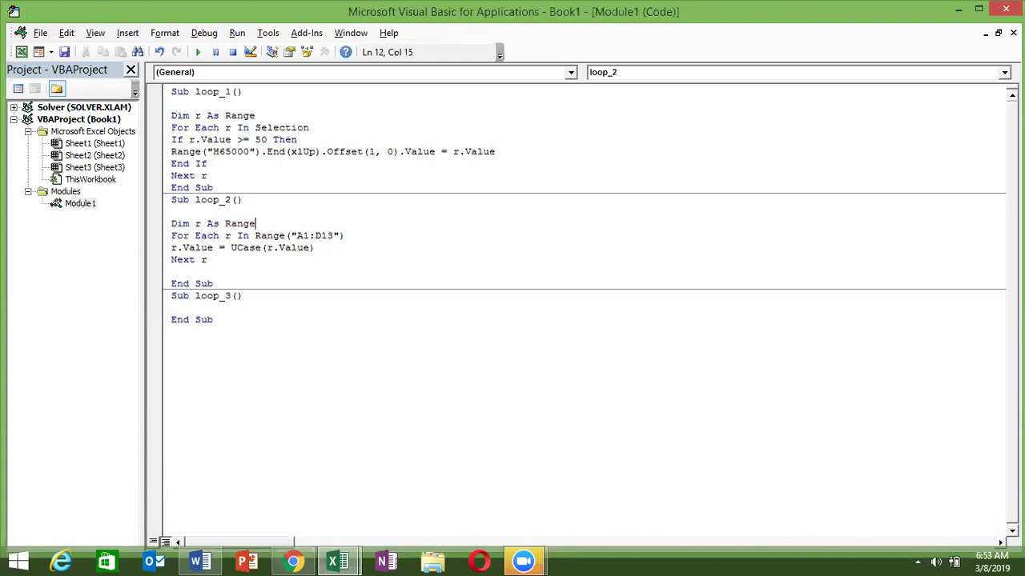
pyautogui.press('Return')
pyautogui.write('dim k as ra')
pyautogui.press('Return')
pyautogui.press('Return')
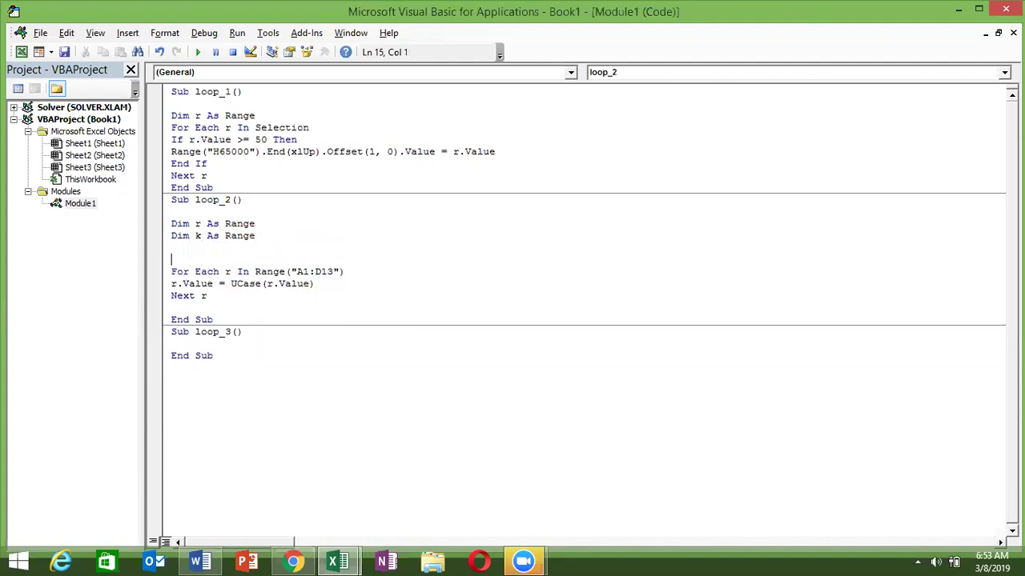
pyautogui.press('Up')
pyautogui.write('set ')
pyautogui.write('k =')
# - Move Range("A1:D13") into Set k = Range("A1:D13") and change the loop to For Each r In k
pyautogui.click(259, 267)
pyautogui.press('Return')
pyautogui.moveTo(255, 272); pyautogui.dragTo(350, 271)
pyautogui.hotkey('ctrl', 'x')
pyautogui.click(269, 248)
pyautogui.press('Return')
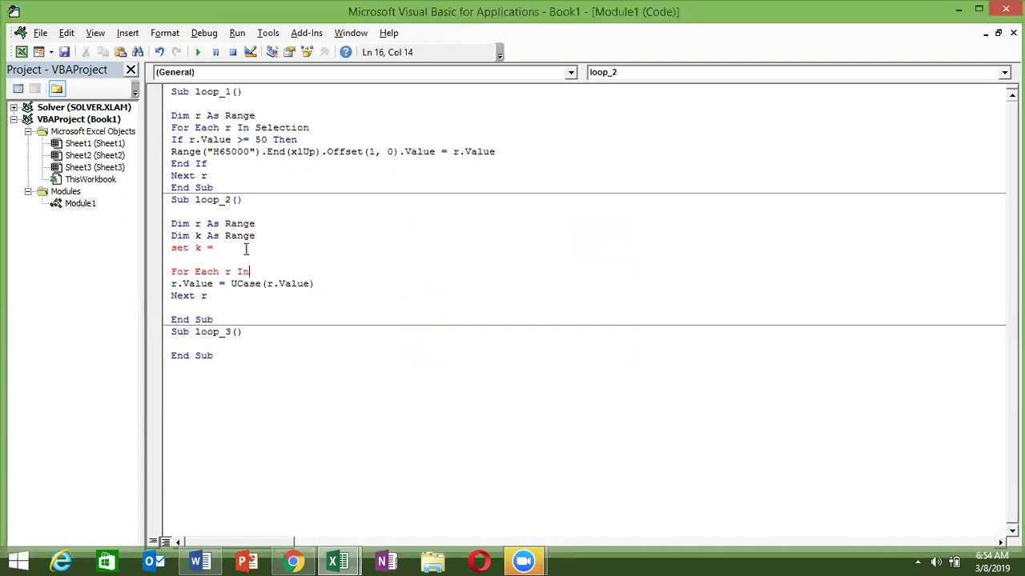
pyautogui.hotkey('ctrl', 'v')
pyautogui.click(260, 271)
pyautogui.write('k')
# - Experiment with the Set line, temporarily renaming its variable k to r
pyautogui.click(269, 295)
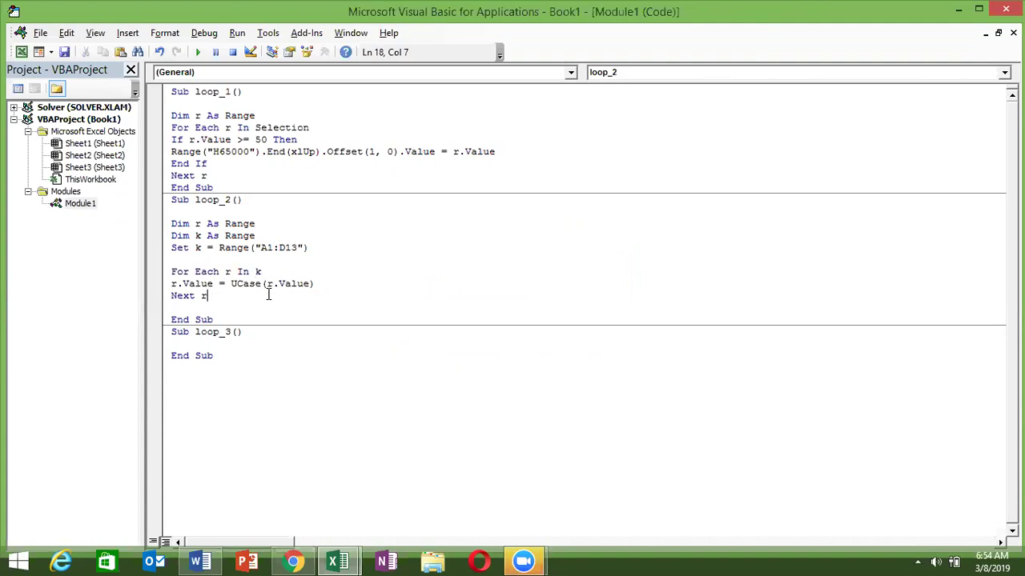
pyautogui.click(161, 238)
pyautogui.moveTo(195, 271); pyautogui.dragTo(225, 271)
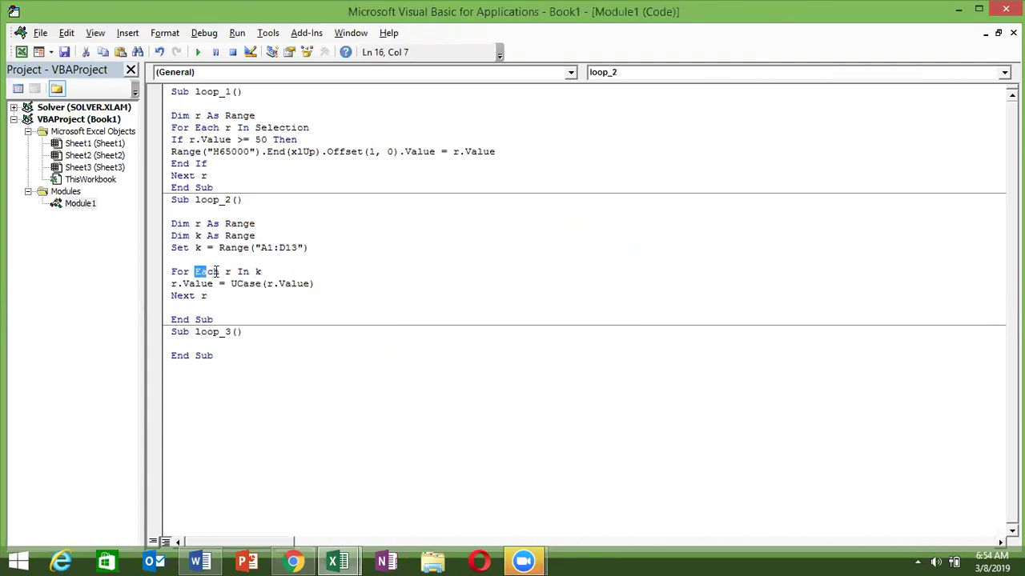
pyautogui.moveTo(308, 248); pyautogui.dragTo(168, 250)
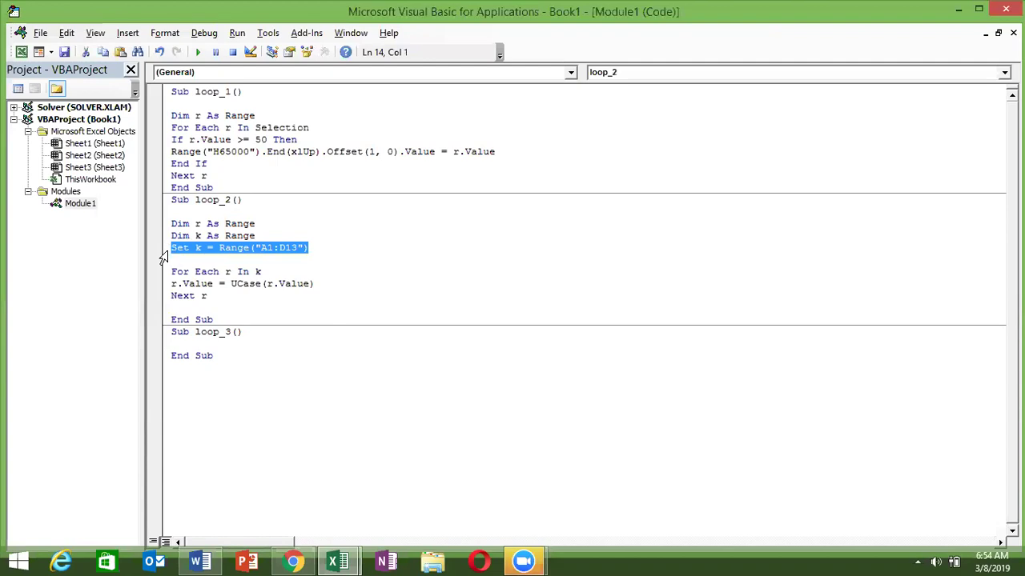
pyautogui.doubleClick(197, 250)
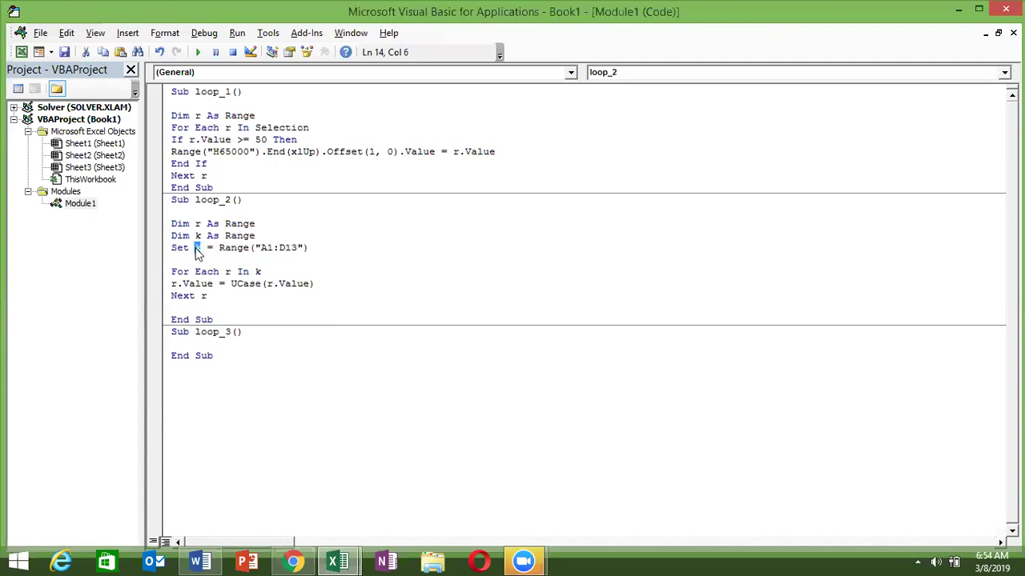
pyautogui.write('r')
pyautogui.click(230, 284)
pyautogui.click(257, 272)
pyautogui.click(257, 235)
pyautogui.click(161, 250)
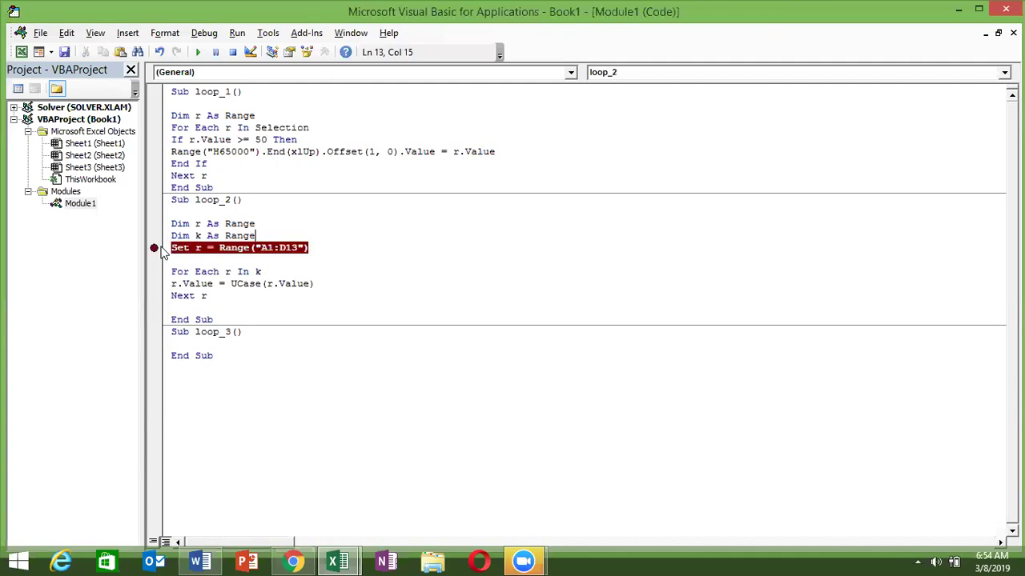
pyautogui.click(161, 249)
# - Restore the Set line to k and edit the variable name in the Dim declaration
pyautogui.doubleClick(197, 248)
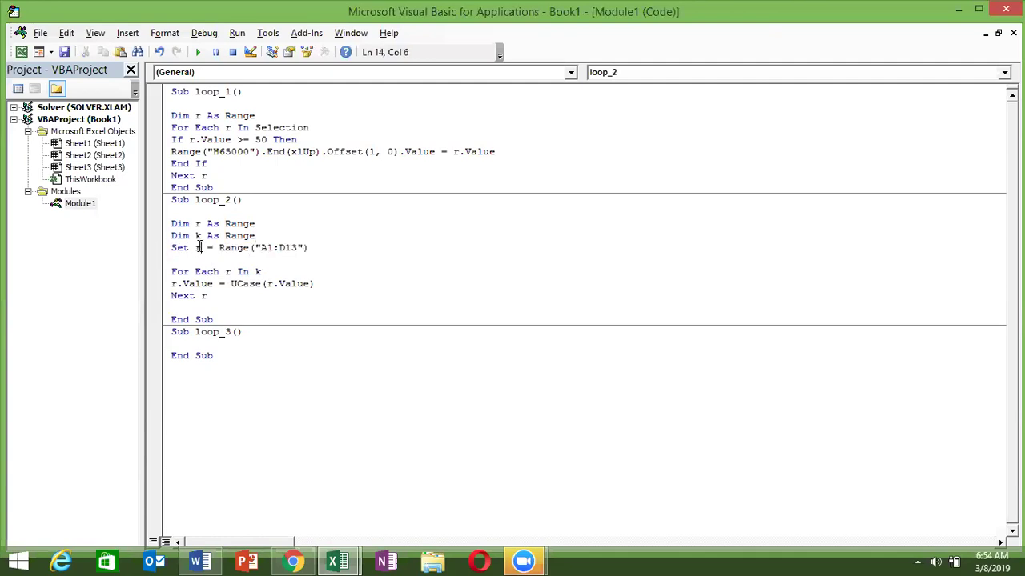
pyautogui.write('k')
pyautogui.press('Down')
pyautogui.doubleClick(197, 235)
pyautogui.write('r')
pyautogui.click(210, 259)
# - Check Sheet3's uppercased A1:D13 names against loop_2's code, then bring the Word names document forward
pyautogui.hotkey('alt', 'F11')
pyautogui.hotkey('alt', 'F11')
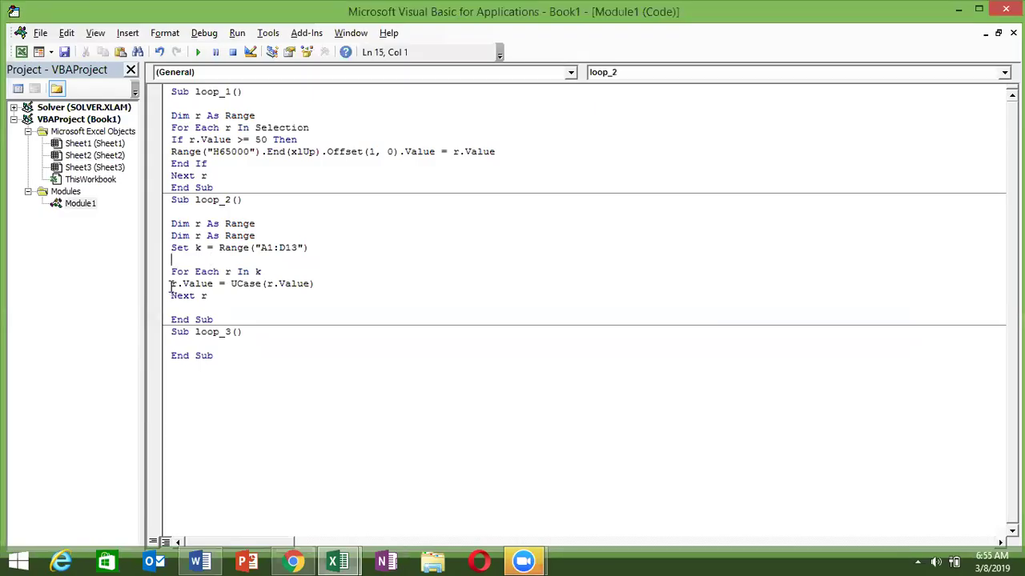
pyautogui.moveTo(171, 286); pyautogui.dragTo(319, 285)
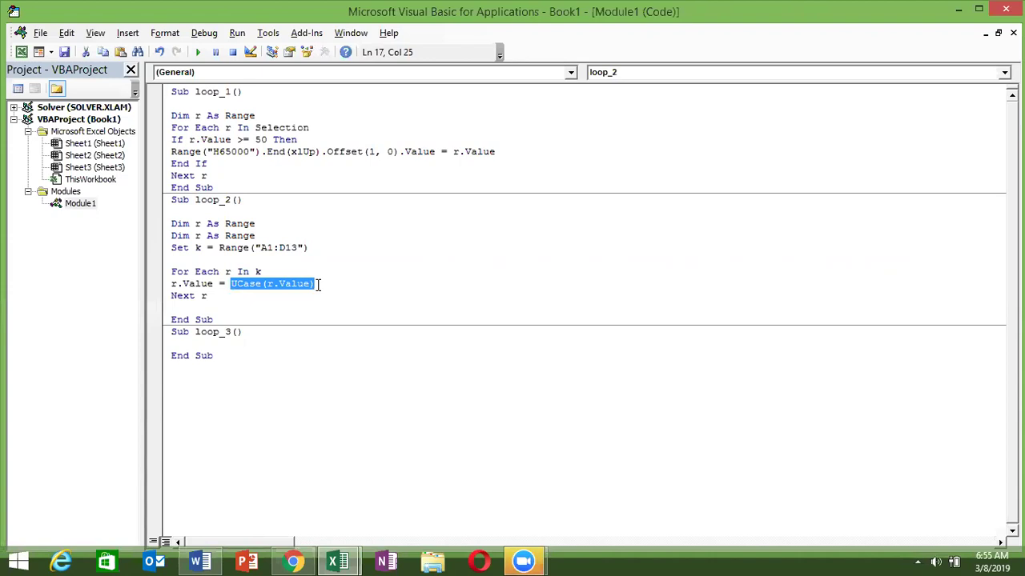
pyautogui.hotkey('alt', 'Tab')
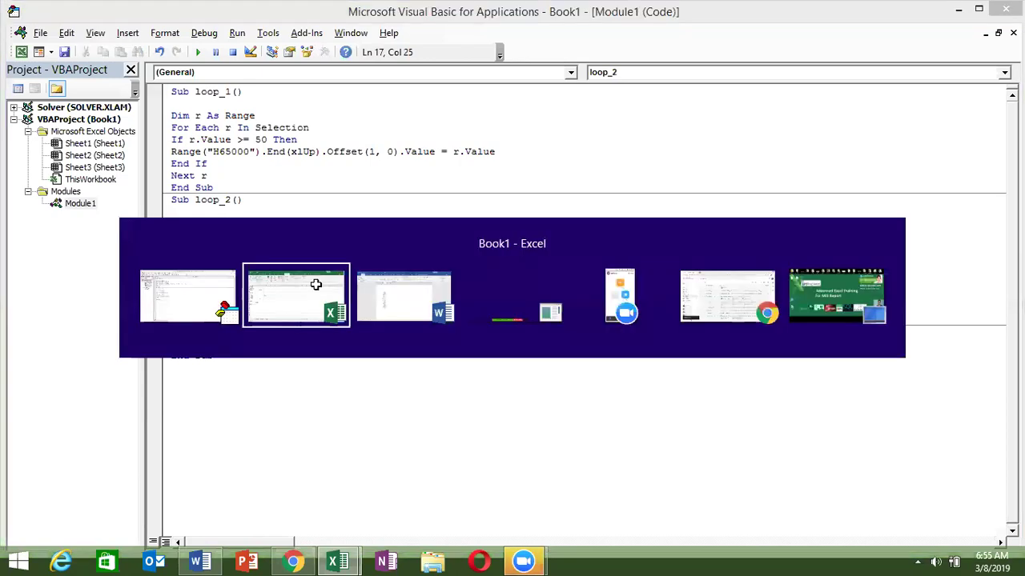
pyautogui.click(228, 251)
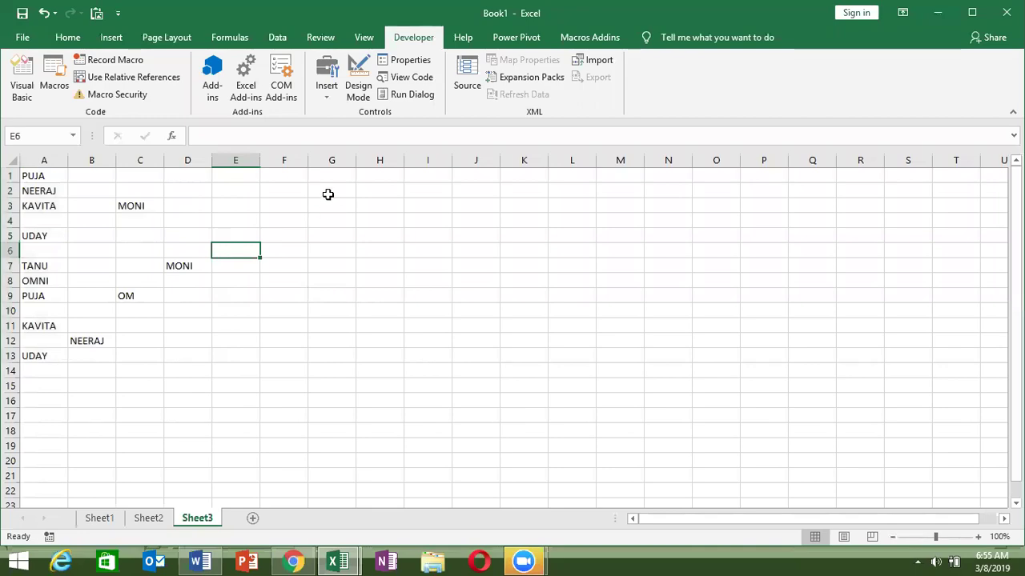
pyautogui.hotkey('alt', 'Tab')
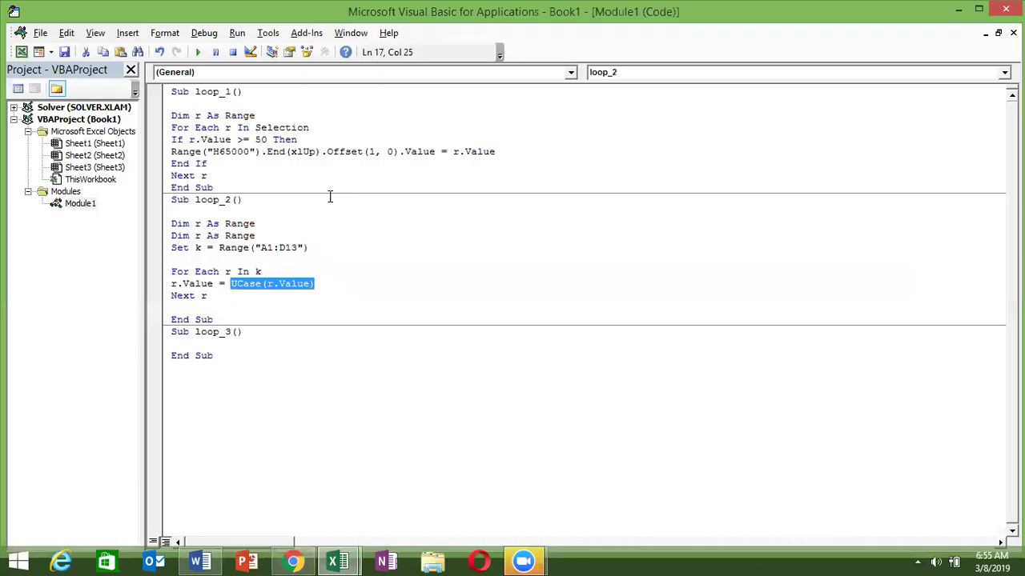
pyautogui.click(267, 271)
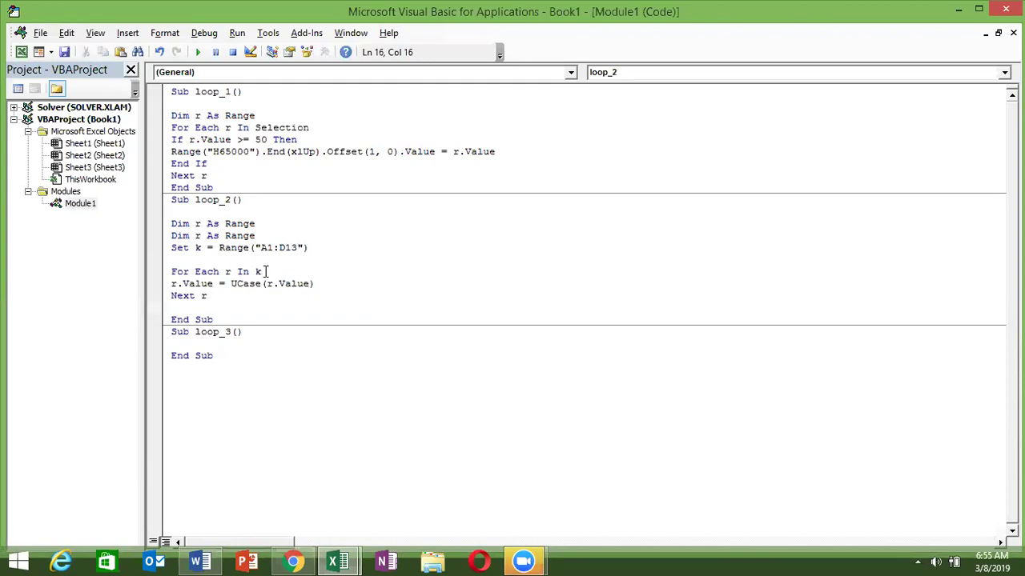
pyautogui.click(199, 562)
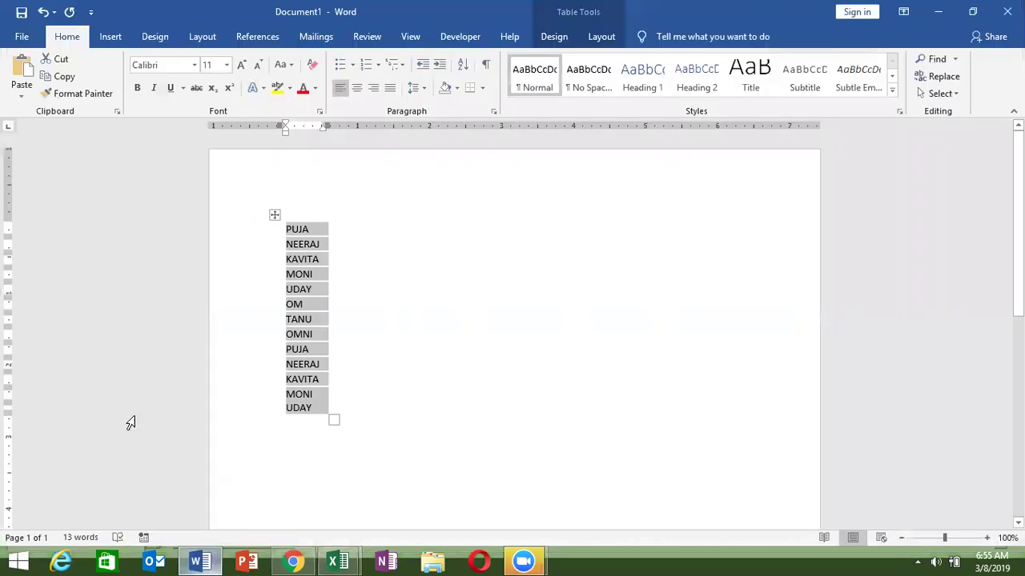
# - Search Gmail for '100' and open the '101 VBA Code' email with its 101vba.docx attachment
pyautogui.click(21, 36)
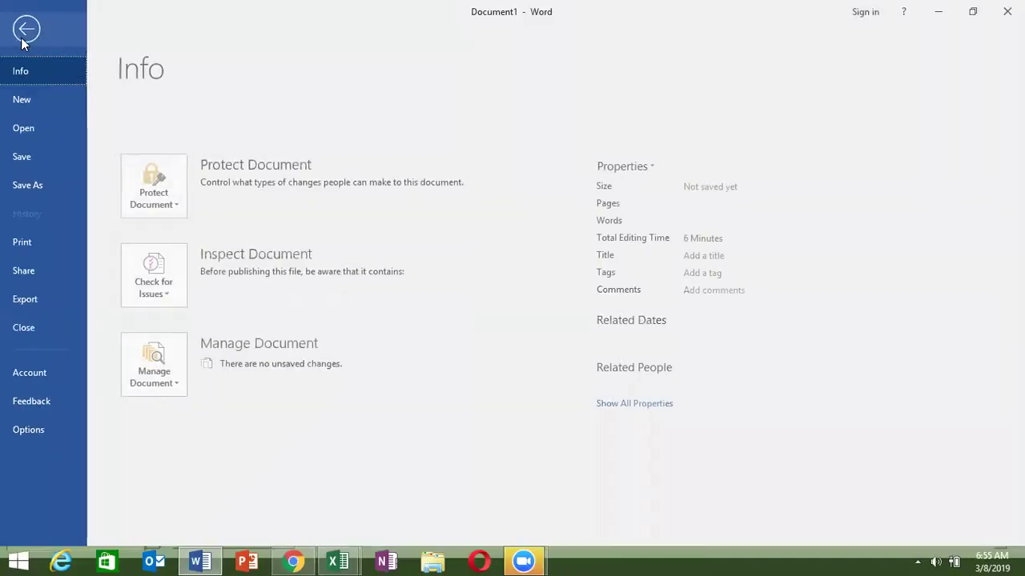
pyautogui.click(291, 560)
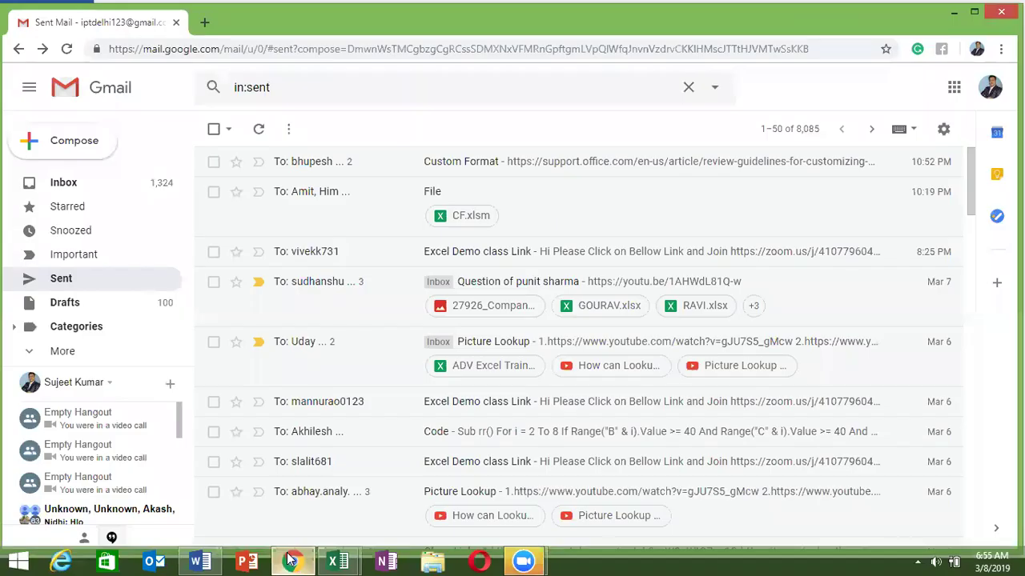
pyautogui.tripleClick(298, 91)
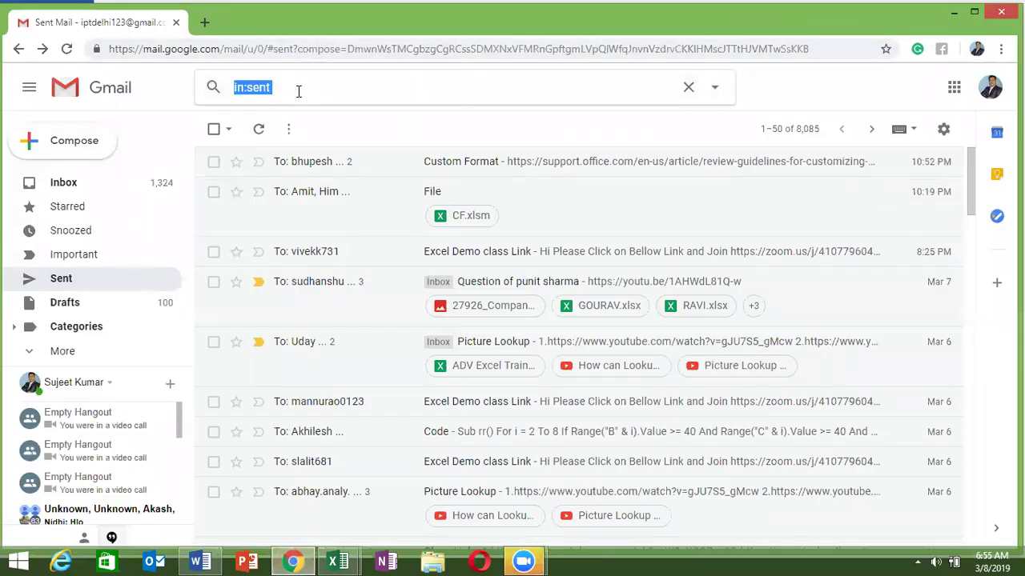
pyautogui.click(298, 91)
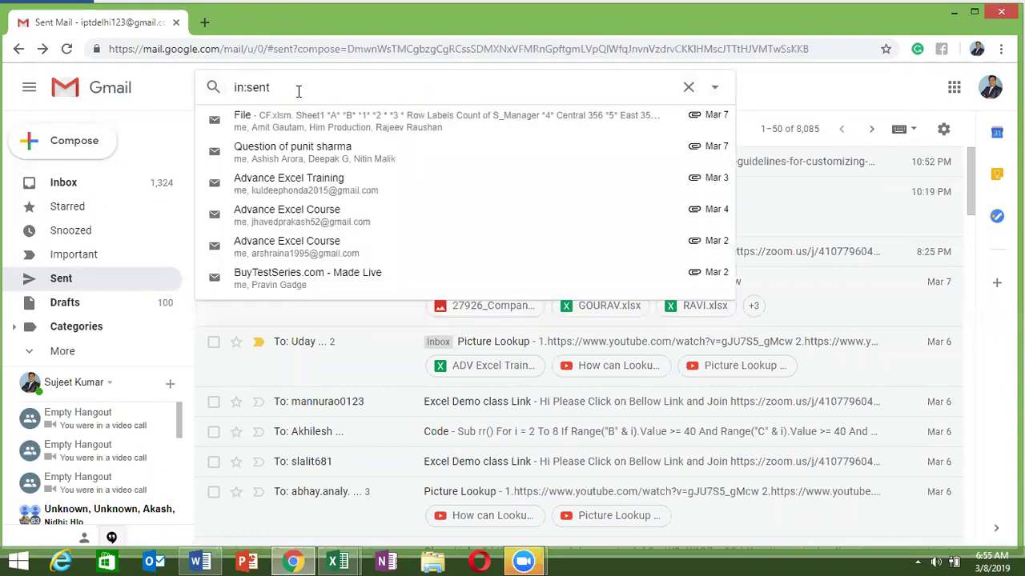
pyautogui.press('BackSpace')
pyautogui.press('BackSpace')
pyautogui.press('BackSpace')
pyautogui.press('BackSpace')
pyautogui.press('BackSpace')
pyautogui.press('BackSpace')
pyautogui.write('100')
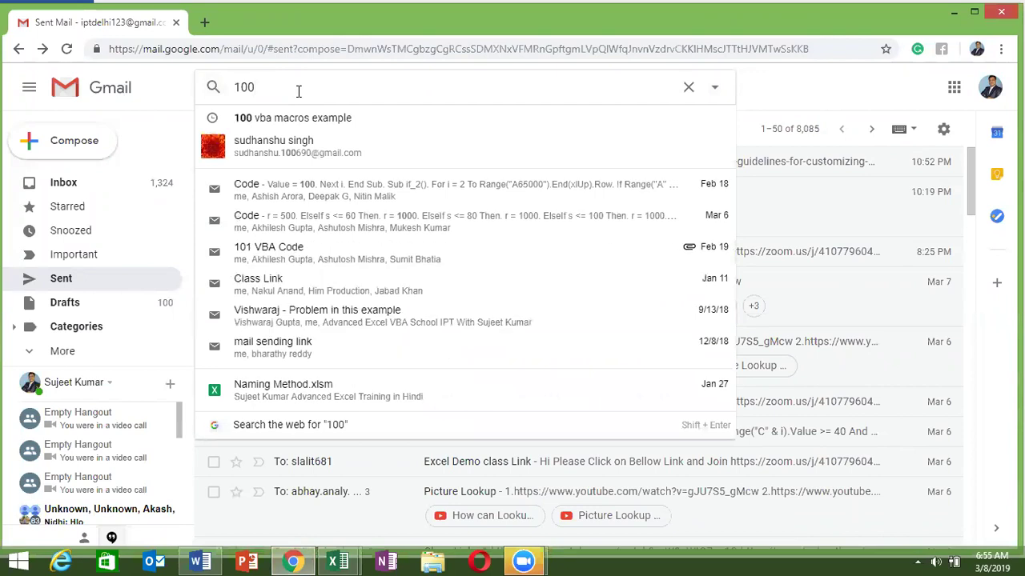
pyautogui.click(293, 256)
pyautogui.click(293, 256)
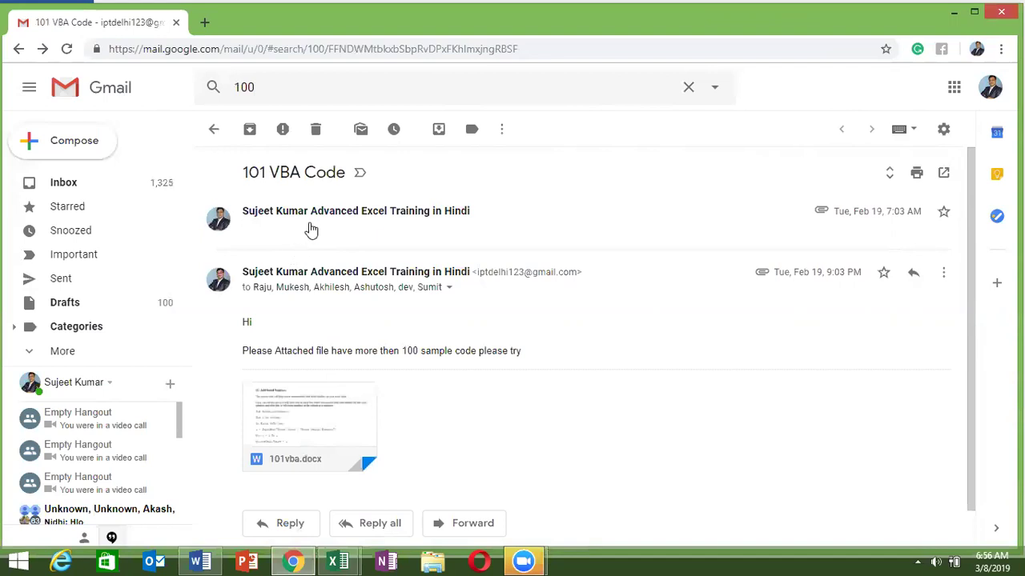
# - Add blank lines inside loop_3 in the VBA code window
pyautogui.hotkey('alt', 'Tab')
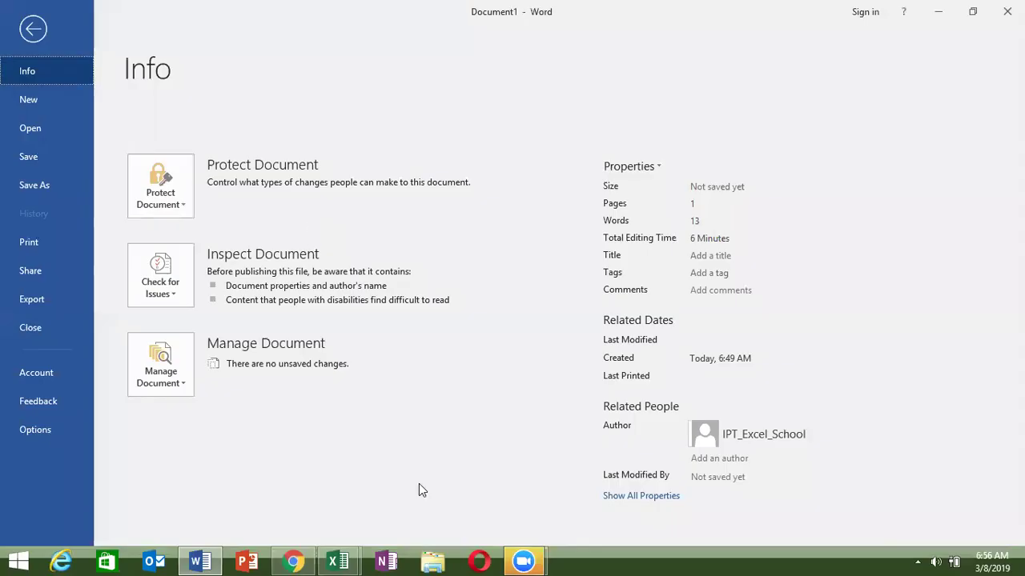
pyautogui.click(337, 561)
pyautogui.click(402, 511)
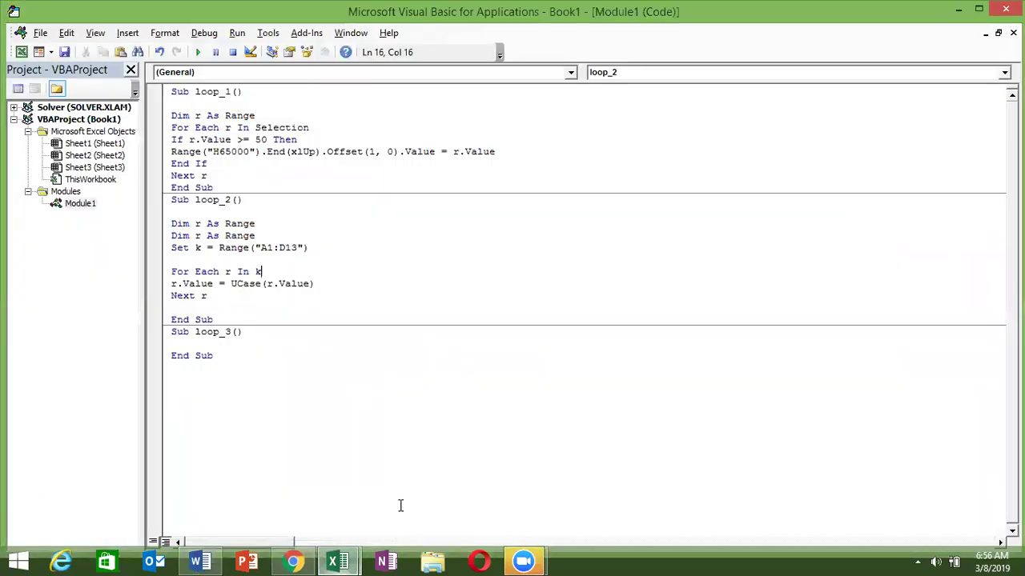
pyautogui.click(173, 343)
pyautogui.press('Return')
pyautogui.press('Return')
pyautogui.press('Up')
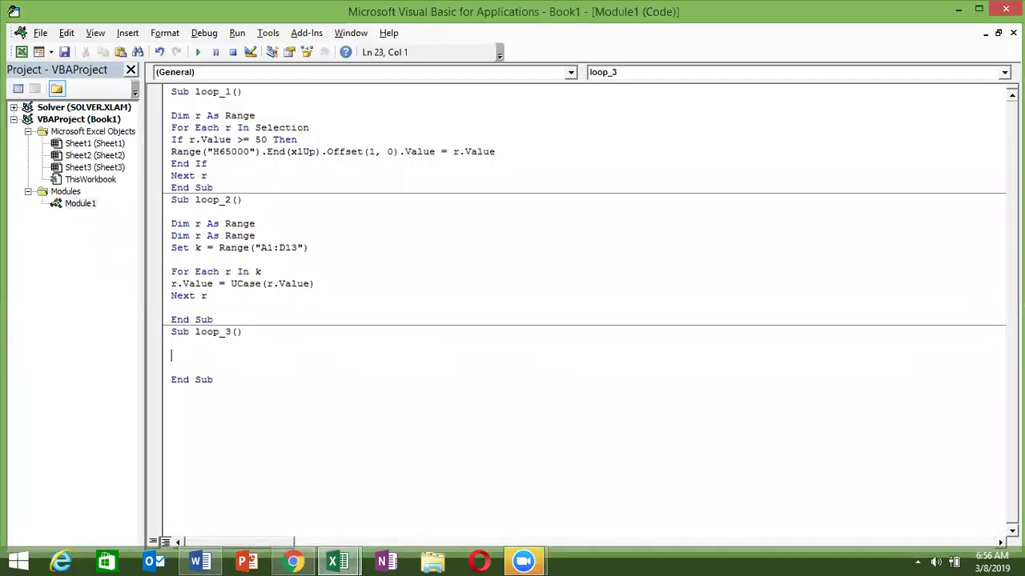
# - Enter Puja in H1 of Book1 and fill the name series down to H14
pyautogui.hotkey('alt', 'Tab')
pyautogui.hotkey('alt', 'Tab')
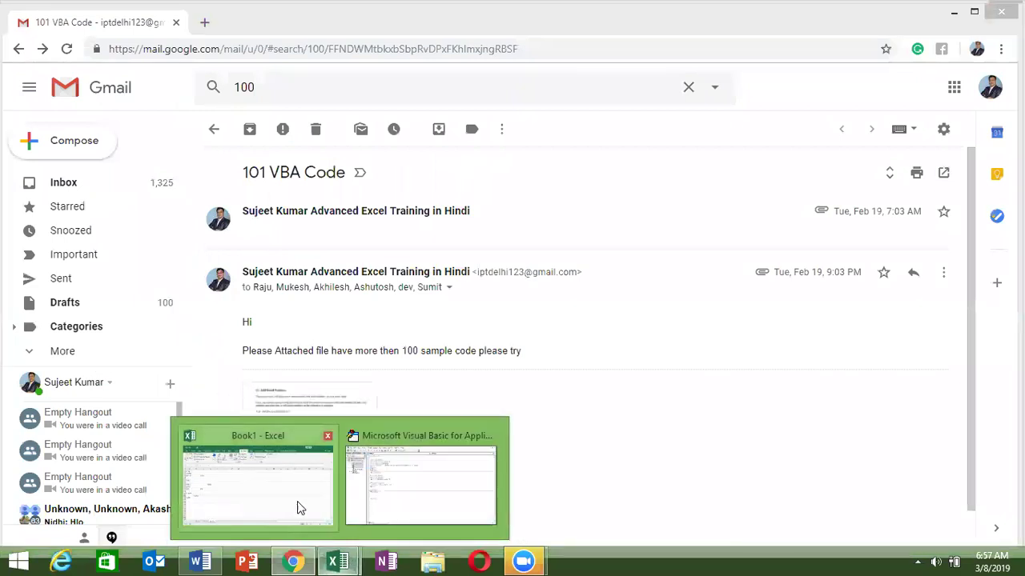
pyautogui.moveTo(337, 561)
pyautogui.click(297, 501)
pyautogui.click(384, 176)
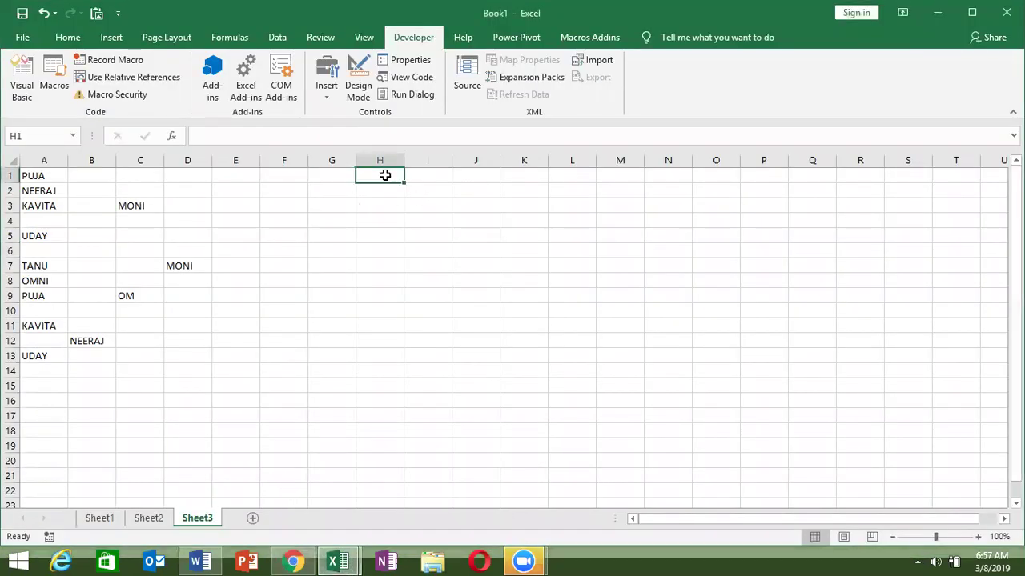
pyautogui.write('Puja')
pyautogui.press('Return')
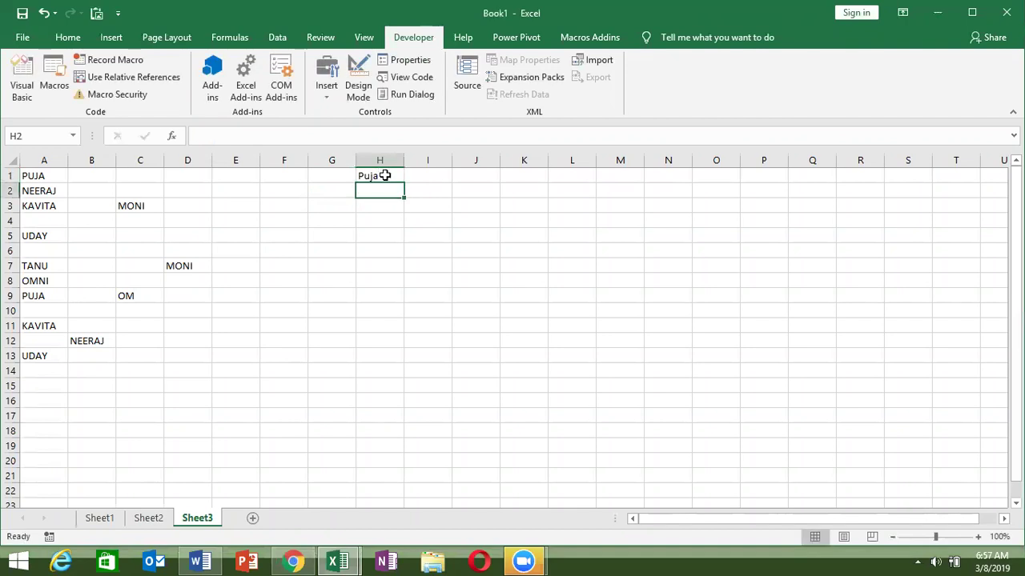
pyautogui.click(385, 175)
pyautogui.moveTo(403, 183); pyautogui.dragTo(393, 376)
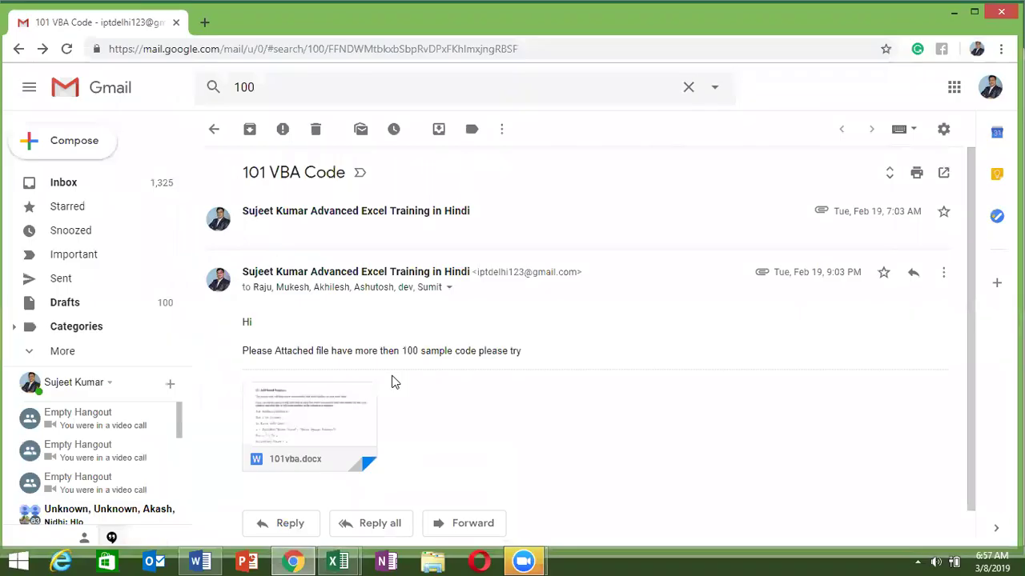
pyautogui.hotkey('alt', 'Tab')
pyautogui.hotkey('alt', 'Tab')
# - Declare Dim r(1 To 10) As Long inside loop_3
pyautogui.write('dim r')
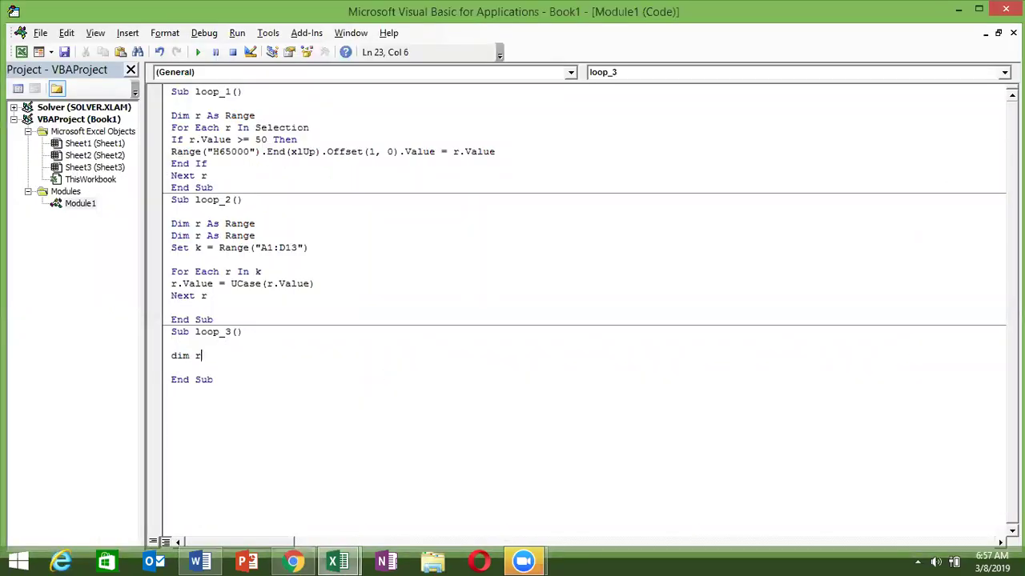
pyautogui.write('(1 to 10')
pyautogui.write(') ')
pyautogui.write('as Long')
pyautogui.press('Tab')
pyautogui.press('Return')
pyautogui.press('Return')
pyautogui.press('Return')
pyautogui.press('Up')
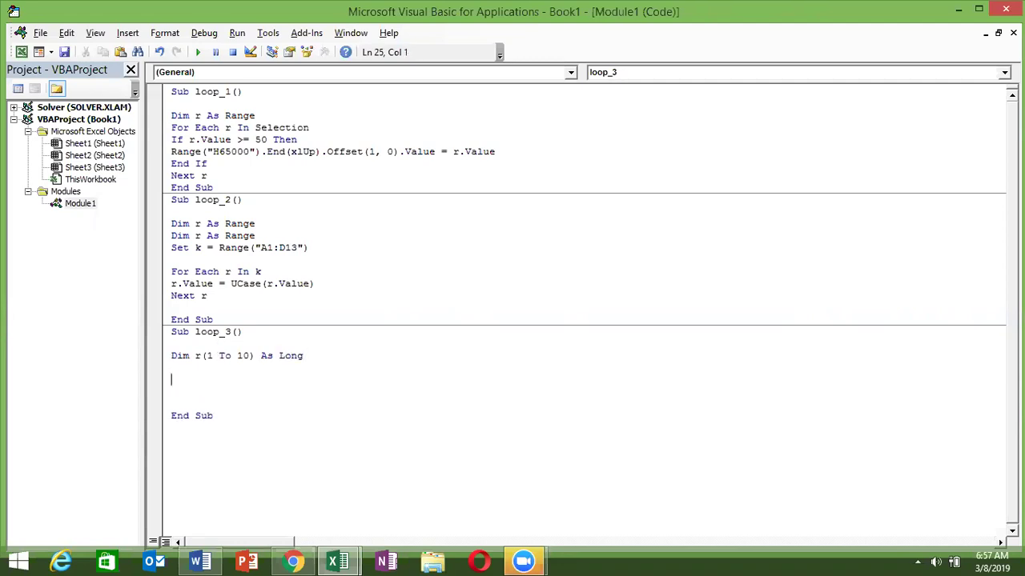
# - Assign r(1) = 5, r(2) = 10 and r(3) = 20 below the declaration
pyautogui.write('r(1')
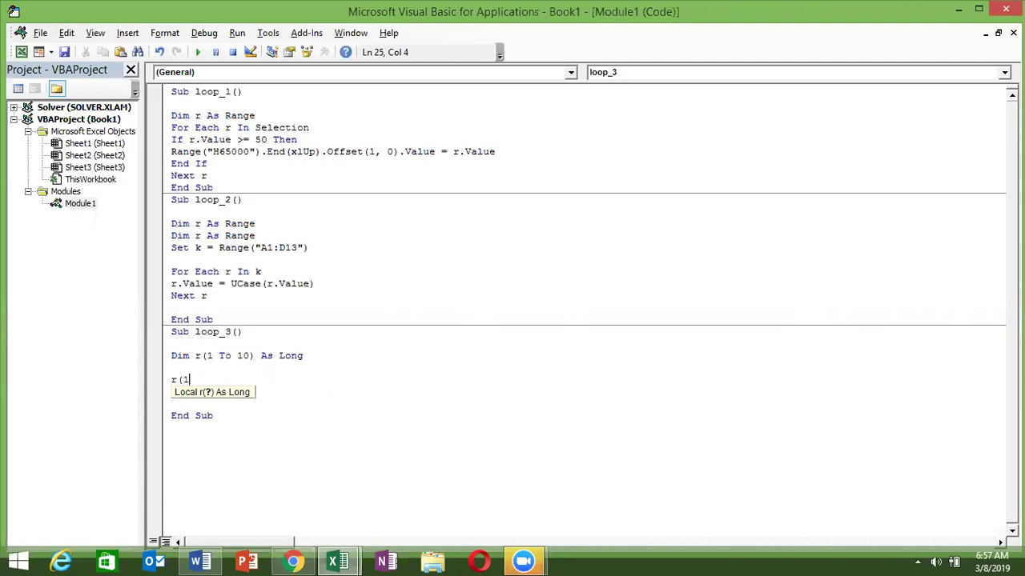
pyautogui.write(') = ')
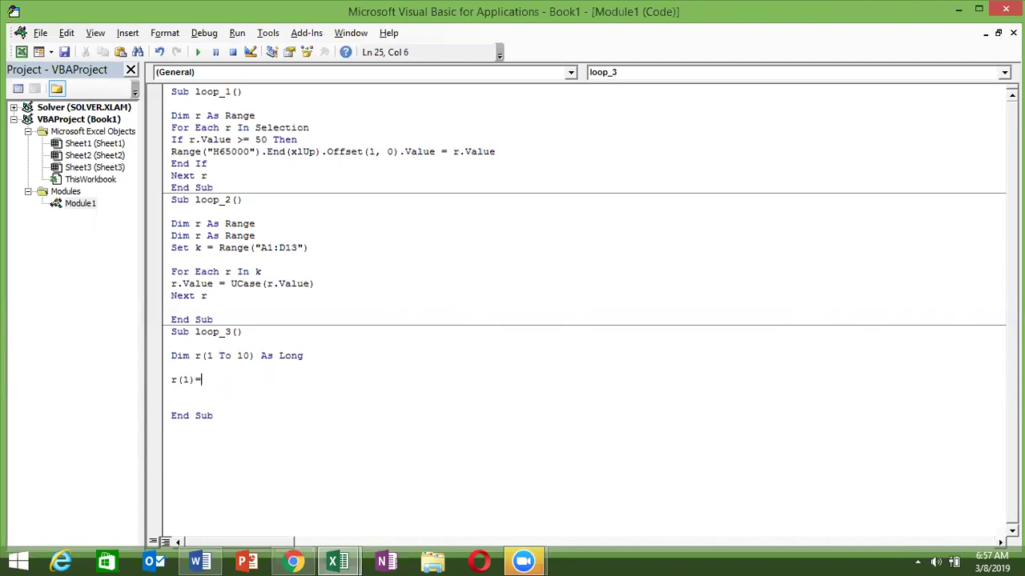
pyautogui.write('5')
pyautogui.press('Return')
pyautogui.write('r')
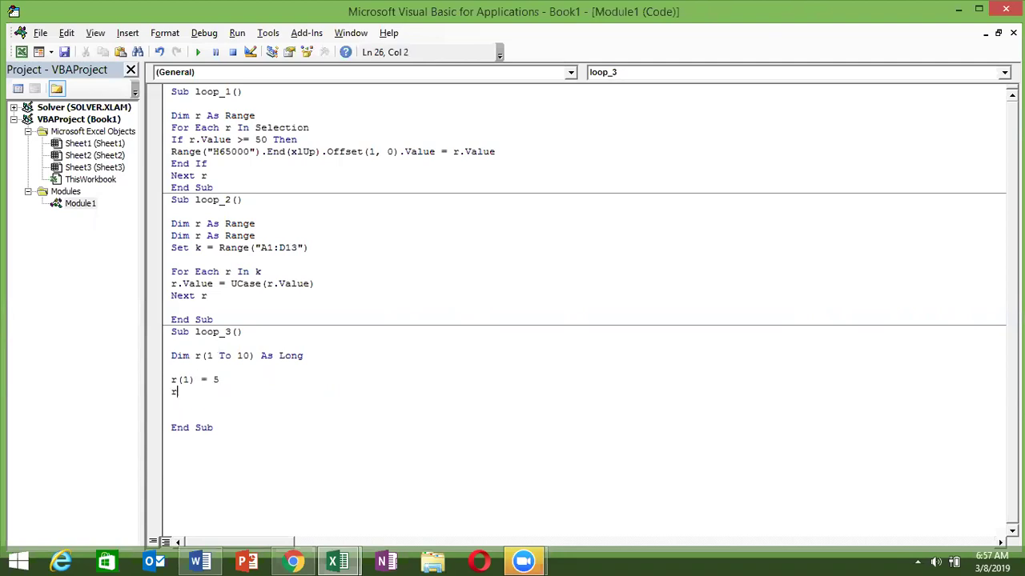
pyautogui.write('(2')
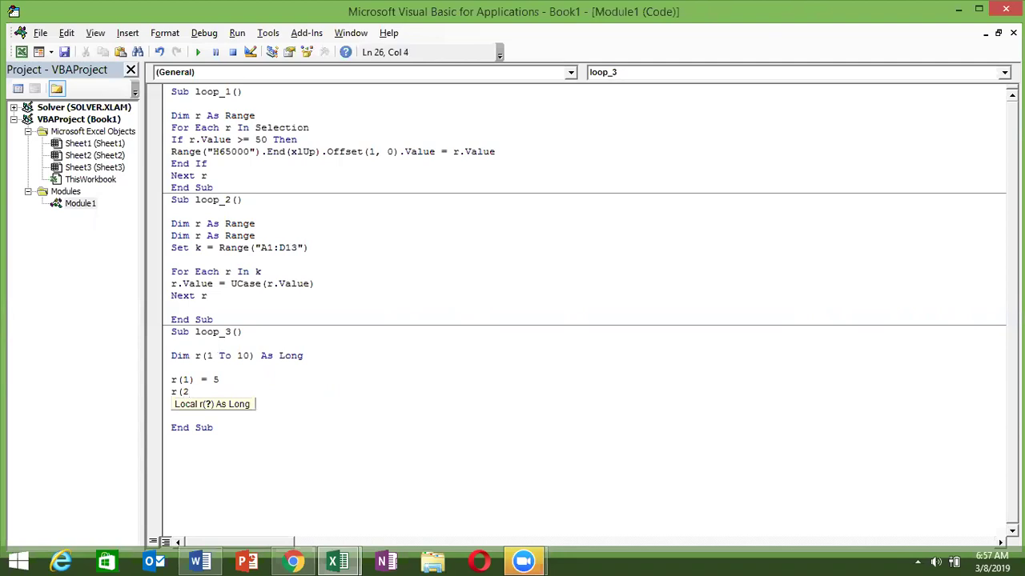
pyautogui.write(') = 10')
pyautogui.press('Return')
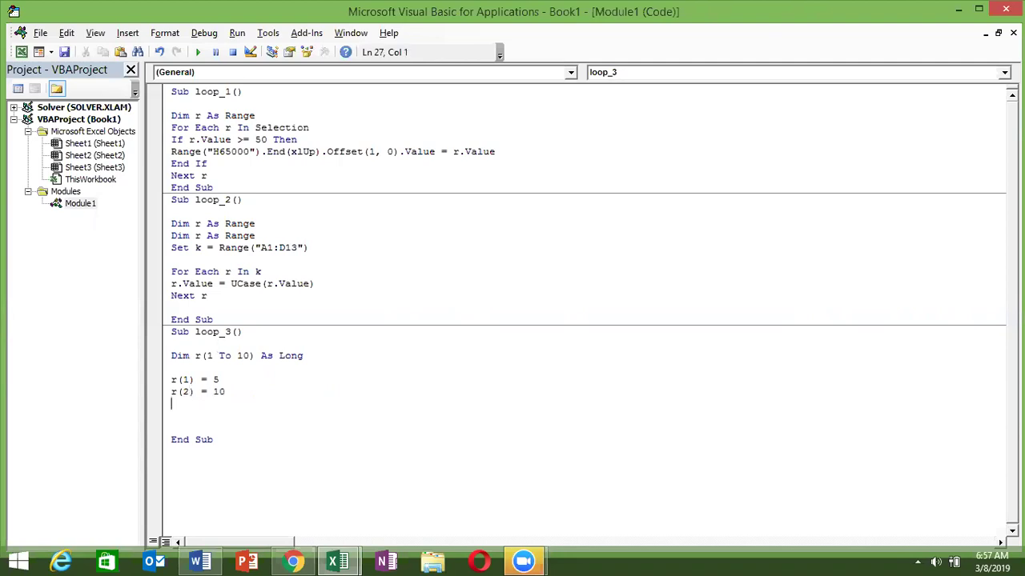
pyautogui.write('r(')
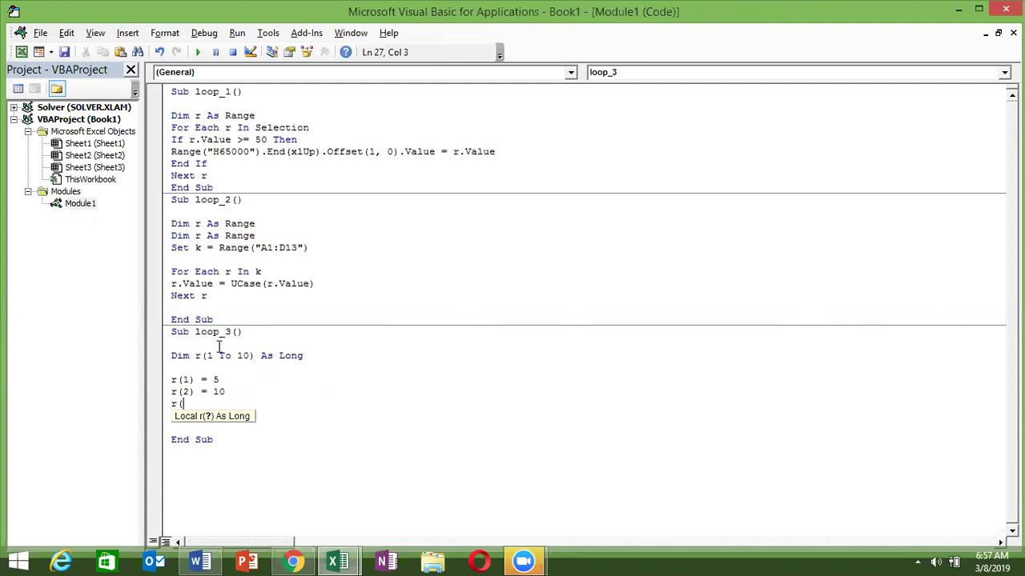
pyautogui.write('3) ')
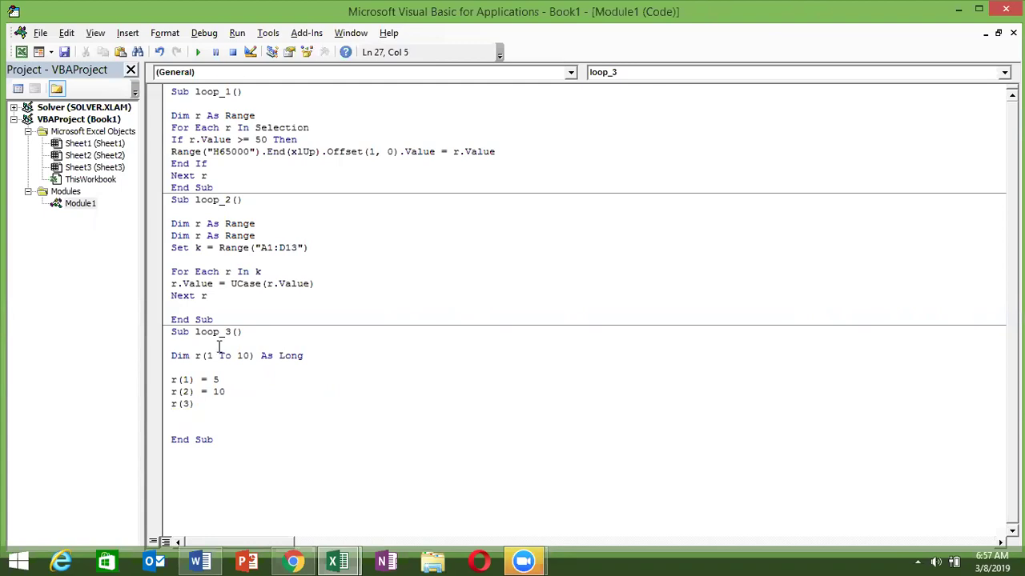
pyautogui.write('= 20')
pyautogui.press('Return')
pyautogui.press('Return')
pyautogui.press('Return')
pyautogui.press('Return')
pyautogui.press('Up')
pyautogui.press('Up')
pyautogui.press('Up')
pyautogui.press('Up')
pyautogui.press('Up')
pyautogui.press('Up')
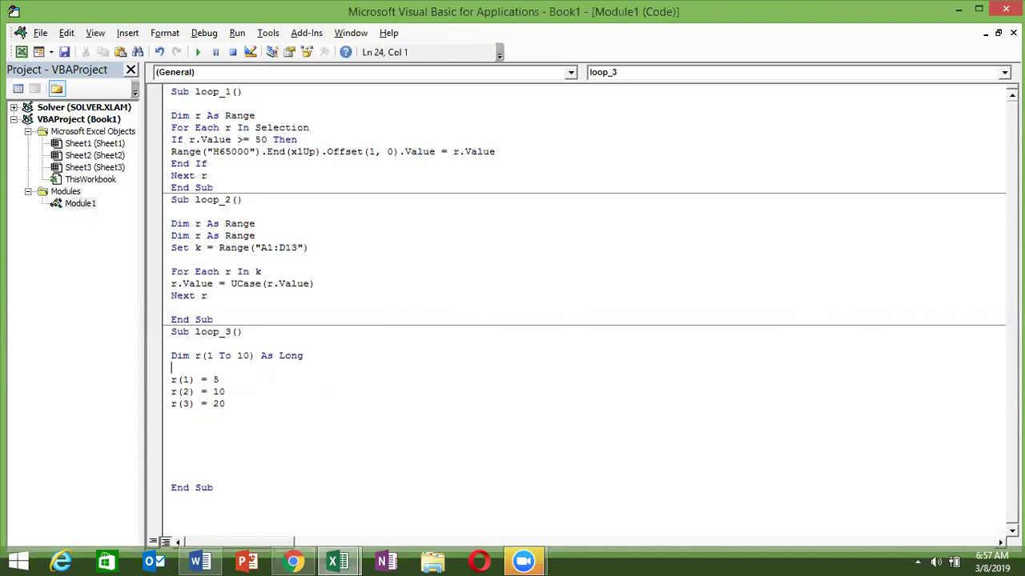
pyautogui.hotkey('shift', 'Down')
pyautogui.hotkey('shift', 'Down')
pyautogui.hotkey('shift', 'Down')
pyautogui.press('Down')
pyautogui.hotkey('alt', 'Tab')
pyautogui.hotkey('alt', 'Tab')
# - Write a For Each Item In r loop containing MsgBox Item and ending with Next Item
pyautogui.write('for each item ')
pyautogui.write('in r')
pyautogui.press('Return')
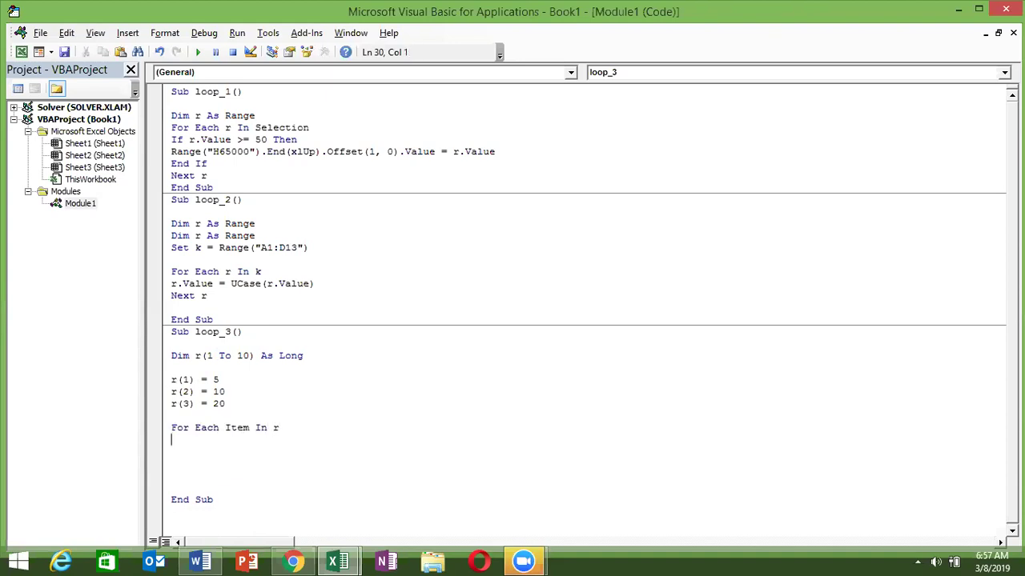
pyautogui.write('msgbo')
pyautogui.write('x item')
pyautogui.press('Return')
pyautogui.write('nex')
pyautogui.press('BackSpace')
pyautogui.write('xt ')
pyautogui.write('item')
pyautogui.press('Return')
pyautogui.press('Up')
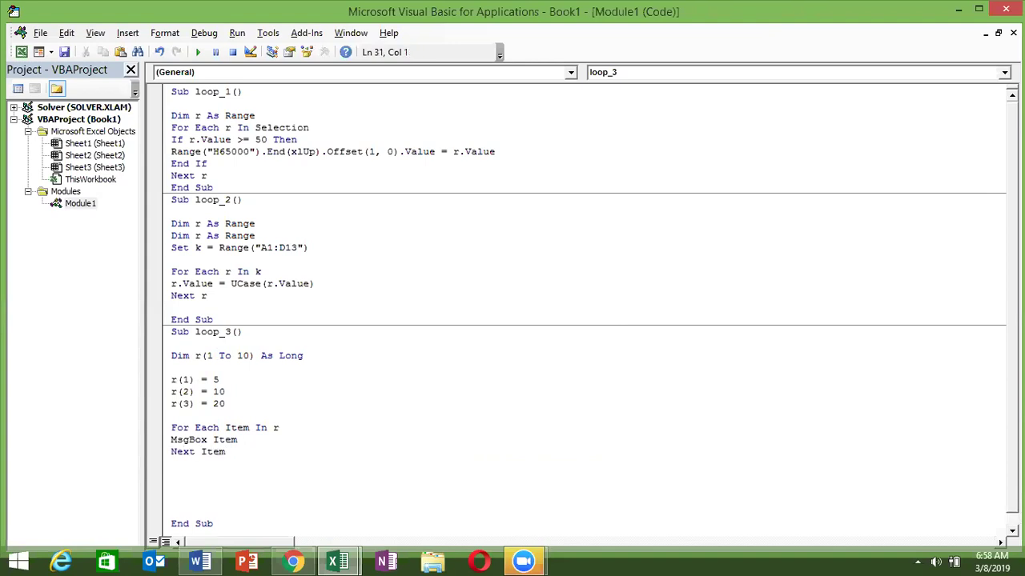
# - Highlight MsgBox, r(1 To 10) and the loop variable Item to explain the code
pyautogui.click(177, 428)
pyautogui.doubleClick(181, 440)
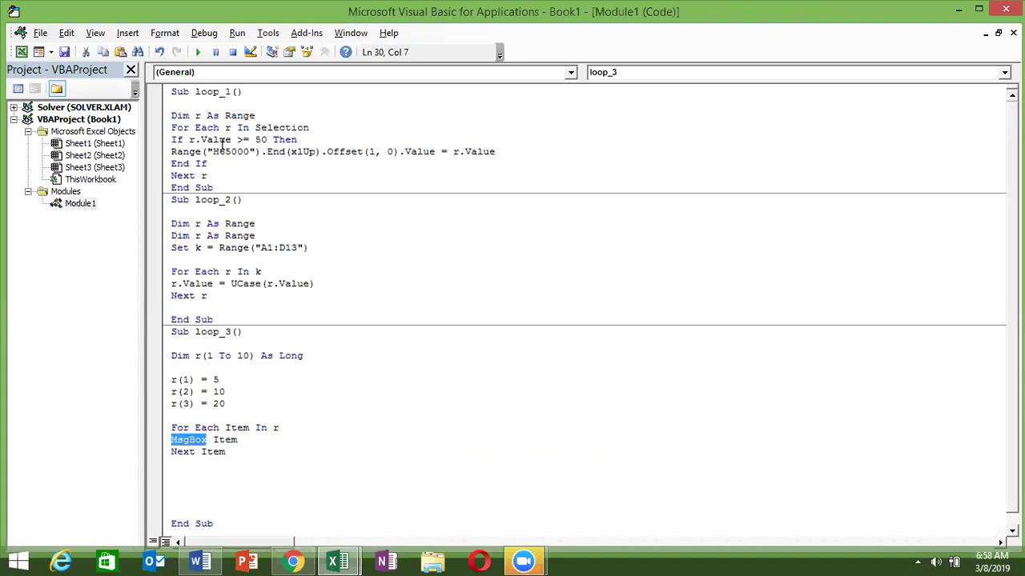
pyautogui.click(195, 356)
pyautogui.moveTo(195, 356); pyautogui.dragTo(255, 356)
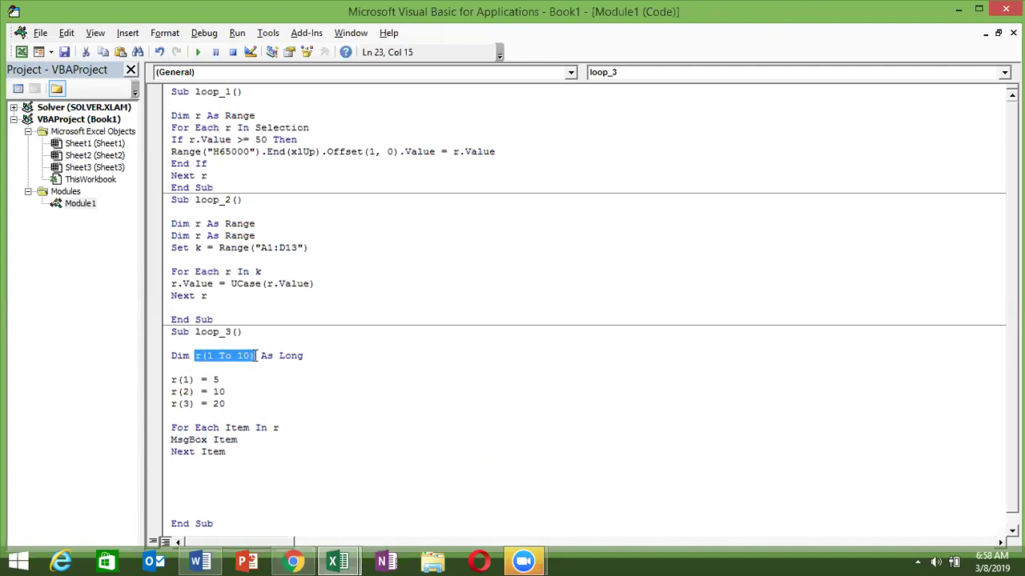
pyautogui.click(225, 429)
pyautogui.moveTo(225, 428); pyautogui.dragTo(251, 428)
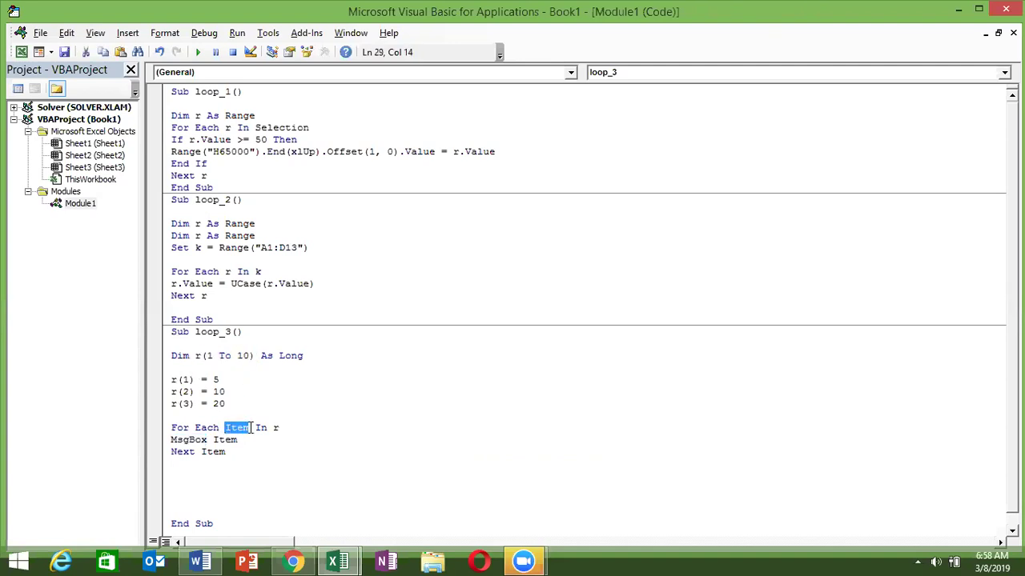
pyautogui.click(248, 416)
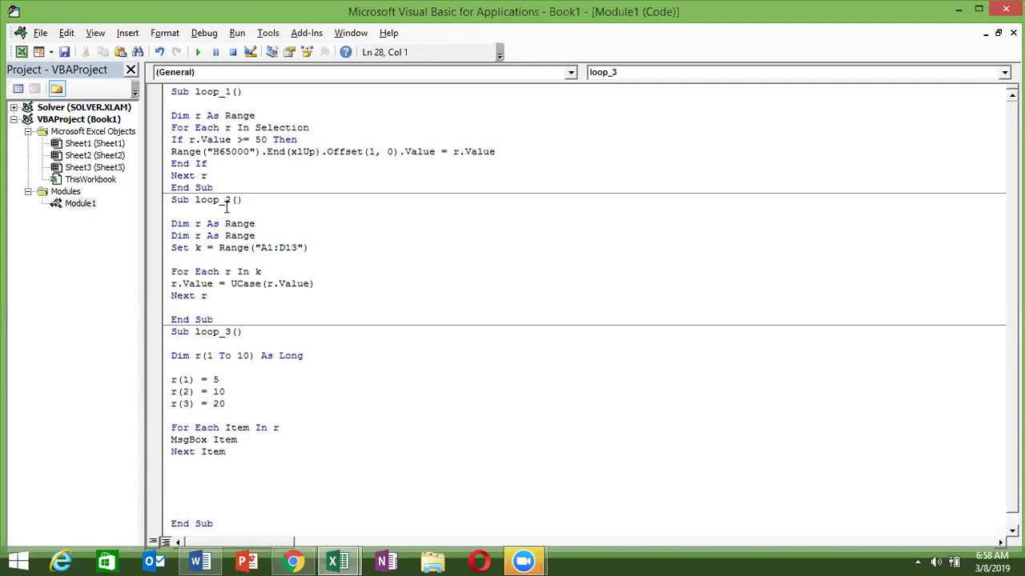
# - Run loop_3 and dismiss each message box showing 5, 10, 20, then zeros
pyautogui.click(198, 52)
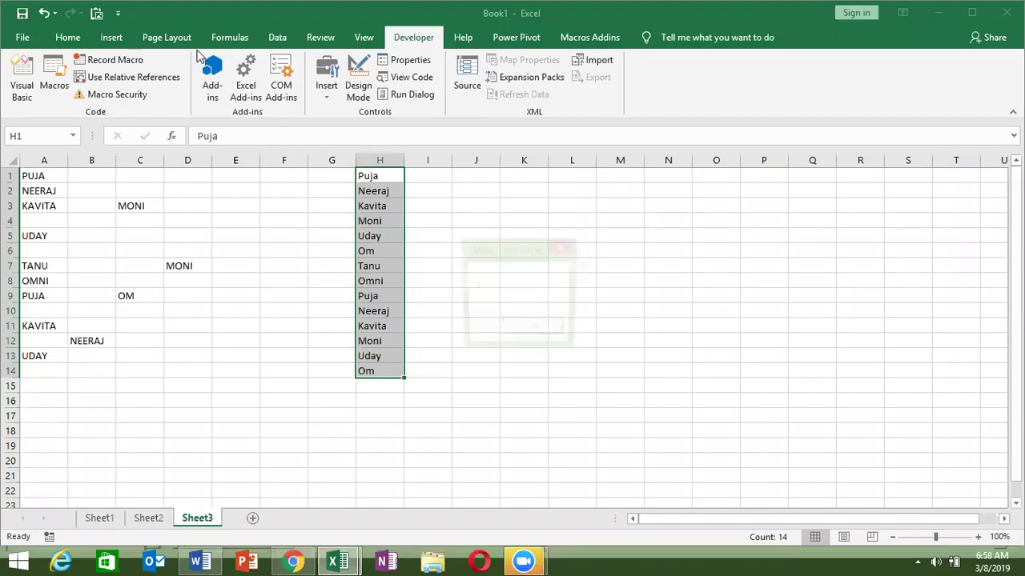
pyautogui.click(537, 326)
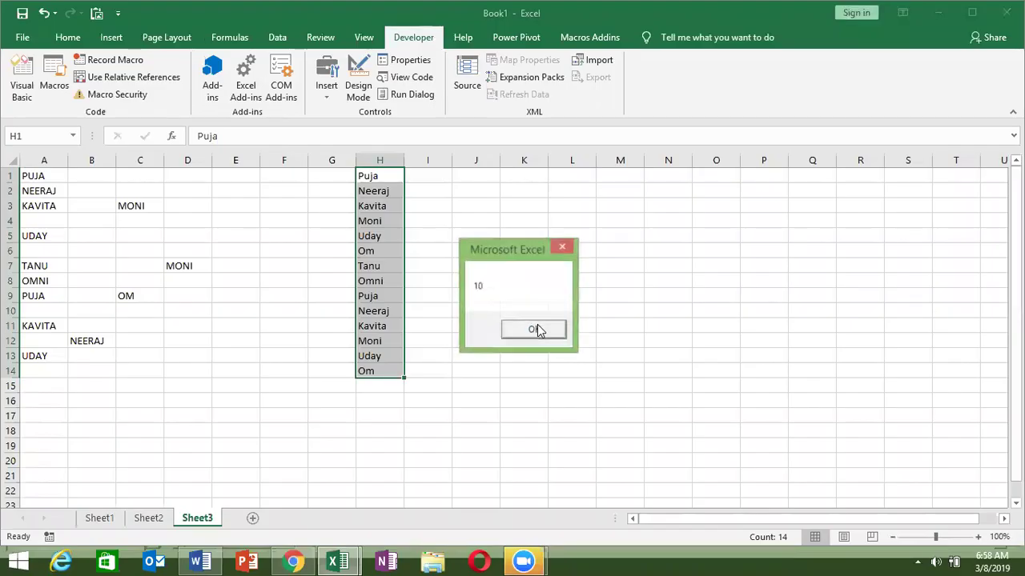
pyautogui.click(537, 329)
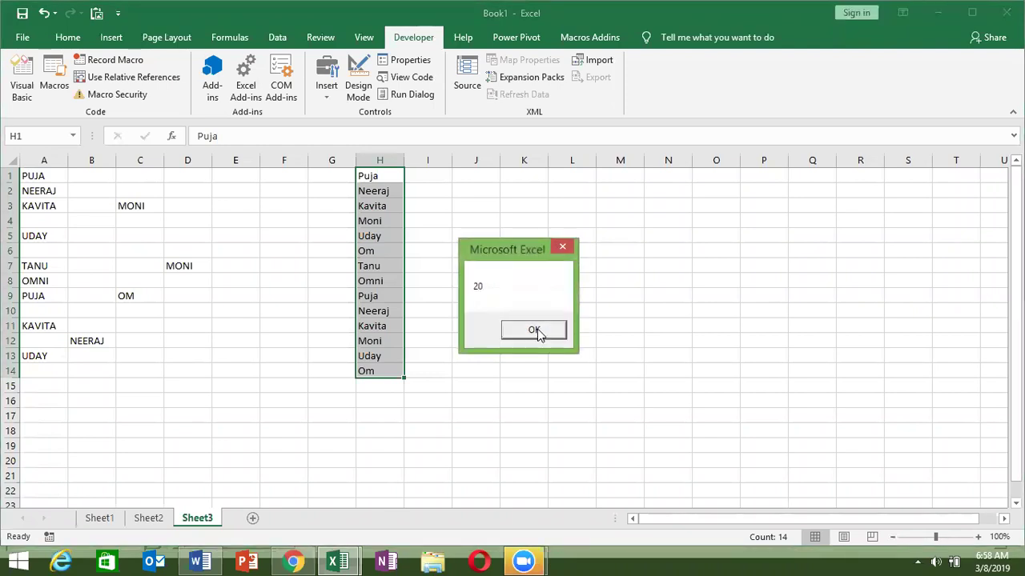
pyautogui.click(537, 329)
pyautogui.click(537, 329)
pyautogui.click(536, 328)
pyautogui.click(536, 328)
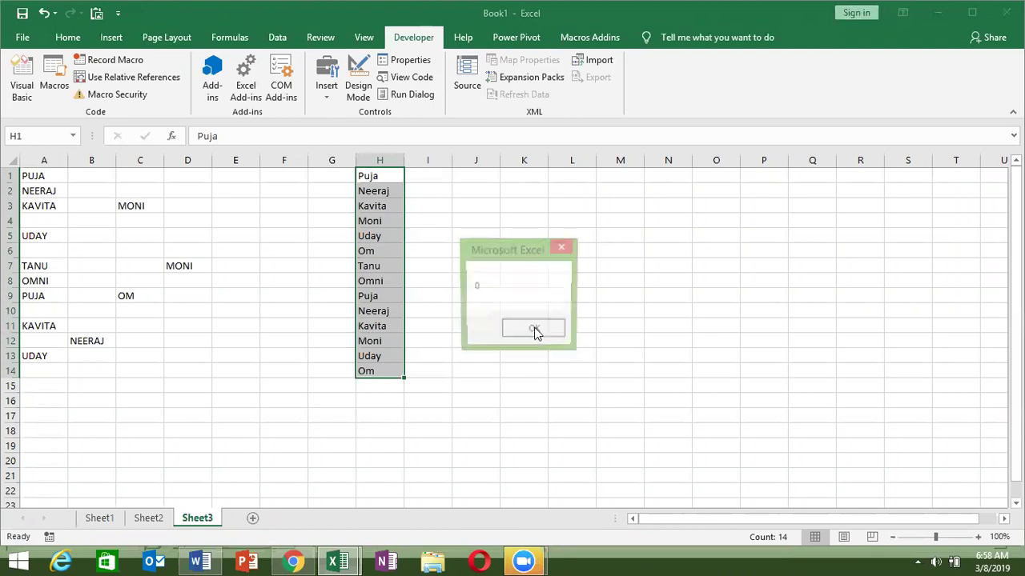
pyautogui.click(536, 327)
pyautogui.click(243, 416)
pyautogui.click(214, 451)
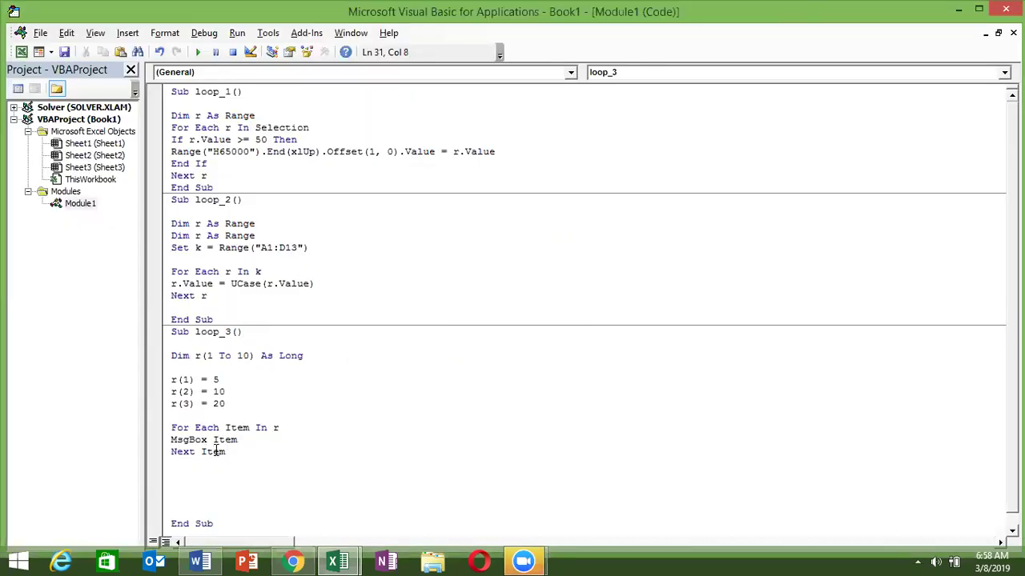
# - Copy the loop_3 procedure and paste a duplicate below it
pyautogui.click(203, 467)
pyautogui.press('Down')
pyautogui.press('Down')
pyautogui.press('Down')
pyautogui.press('Left')
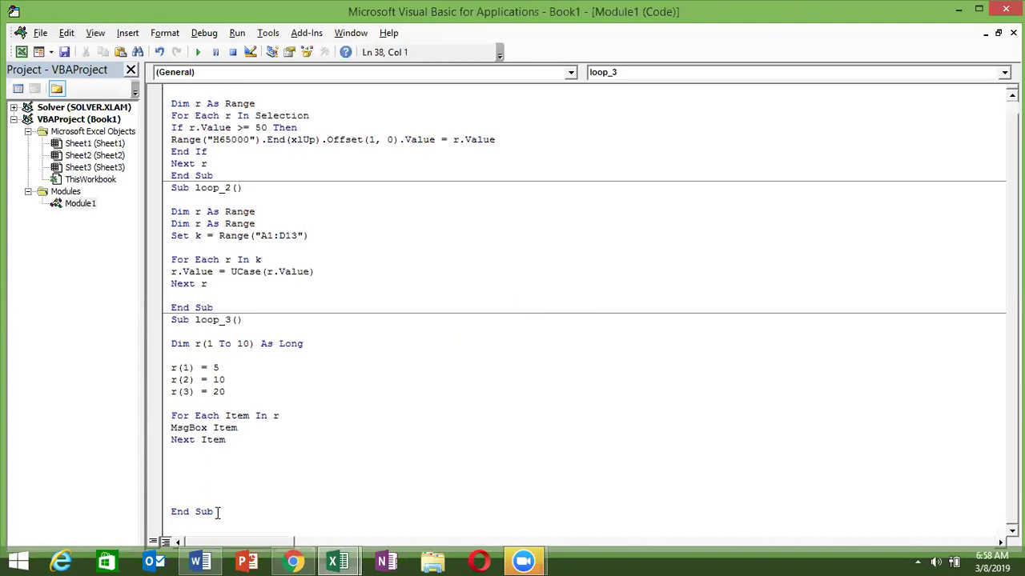
pyautogui.hotkey('shift', 'Up')
pyautogui.hotkey('shift', 'Up')
pyautogui.hotkey('shift', 'Up')
pyautogui.hotkey('shift', 'Up')
pyautogui.hotkey('shift', 'Up')
pyautogui.hotkey('shift', 'Up')
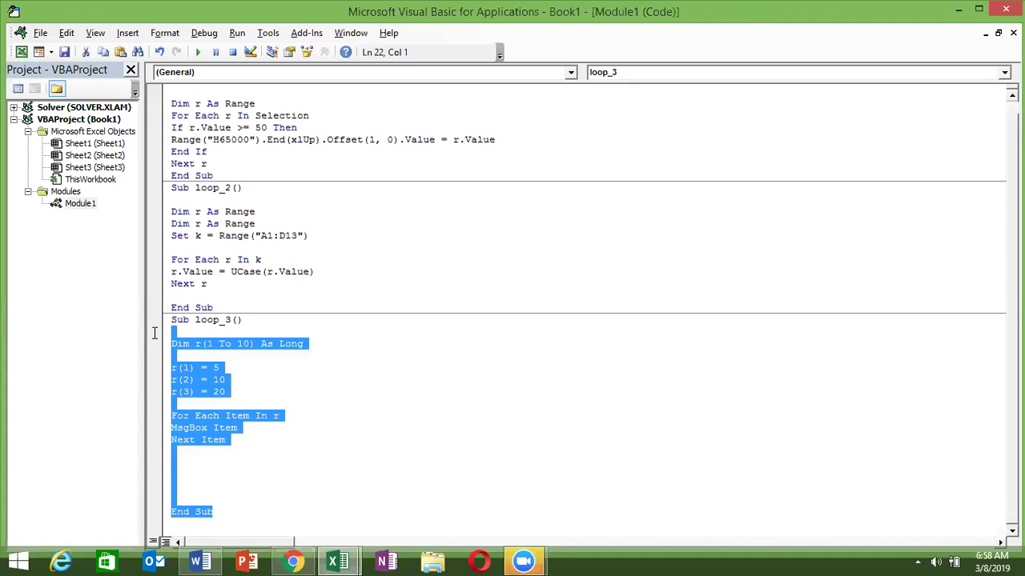
pyautogui.hotkey('shift', 'Up')
pyautogui.hotkey('ctrl', 'c')
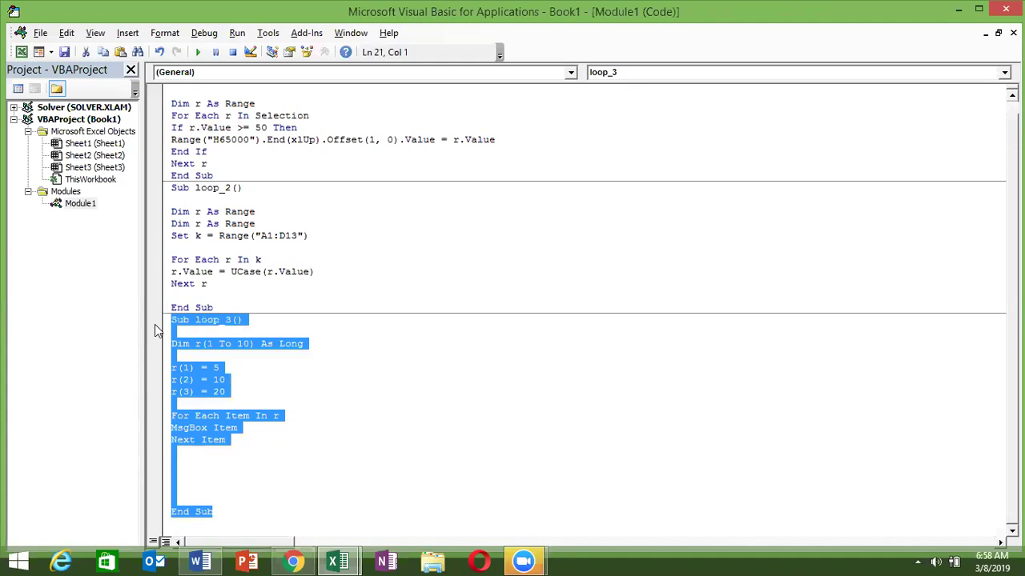
pyautogui.click(232, 513)
pyautogui.press('Down')
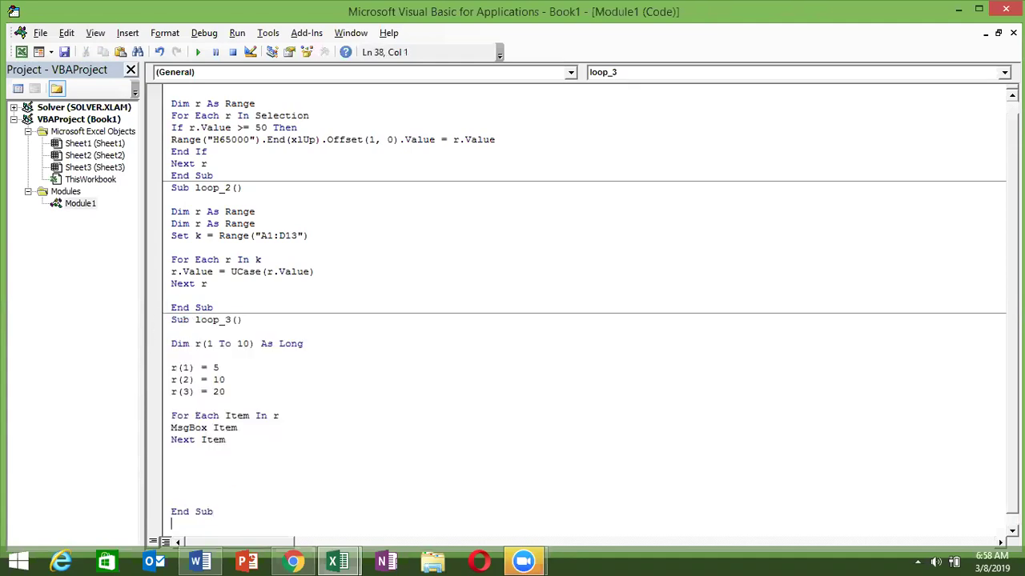
pyautogui.press('Down')
pyautogui.hotkey('ctrl', 'v')
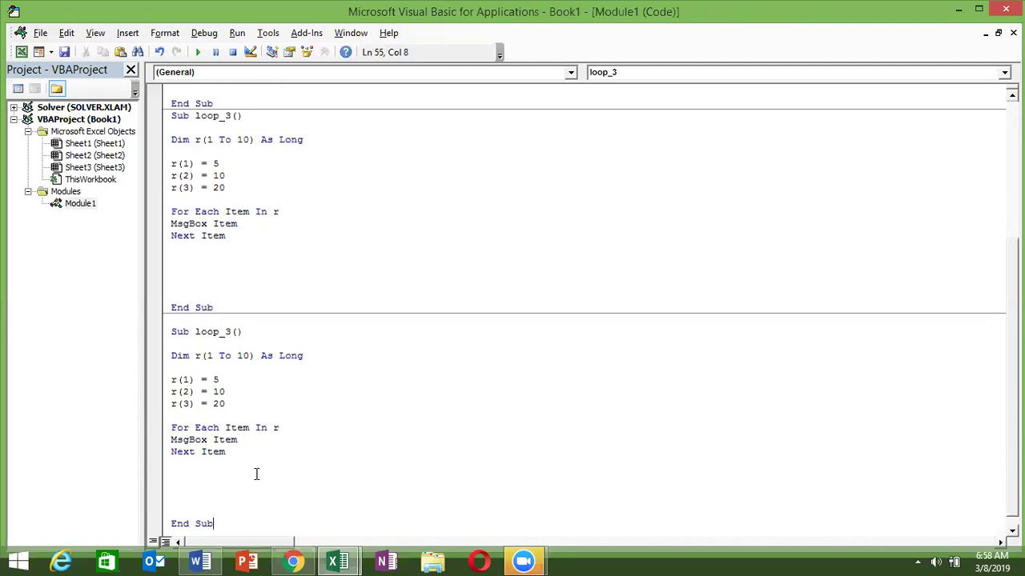
# - Replace 'Each Item' in the copy's loop header with 'ubound to'
pyautogui.click(202, 427)
pyautogui.doubleClick(202, 427)
pyautogui.write('un')
pyautogui.press('BackSpace')
pyautogui.write('n')
pyautogui.press('BackSpace')
pyautogui.write('bound')
pyautogui.doubleClick(251, 427)
pyautogui.write('to')
# - Change the header's bounds to lbound ... to ubound, replacing 'In r'
pyautogui.click(261, 428)
pyautogui.click(200, 428)
pyautogui.press('BackSpace')
pyautogui.write('l')
pyautogui.moveTo(255, 428); pyautogui.dragTo(280, 428)
pyautogui.write('u')
pyautogui.write('bou')
pyautogui.write('nd')
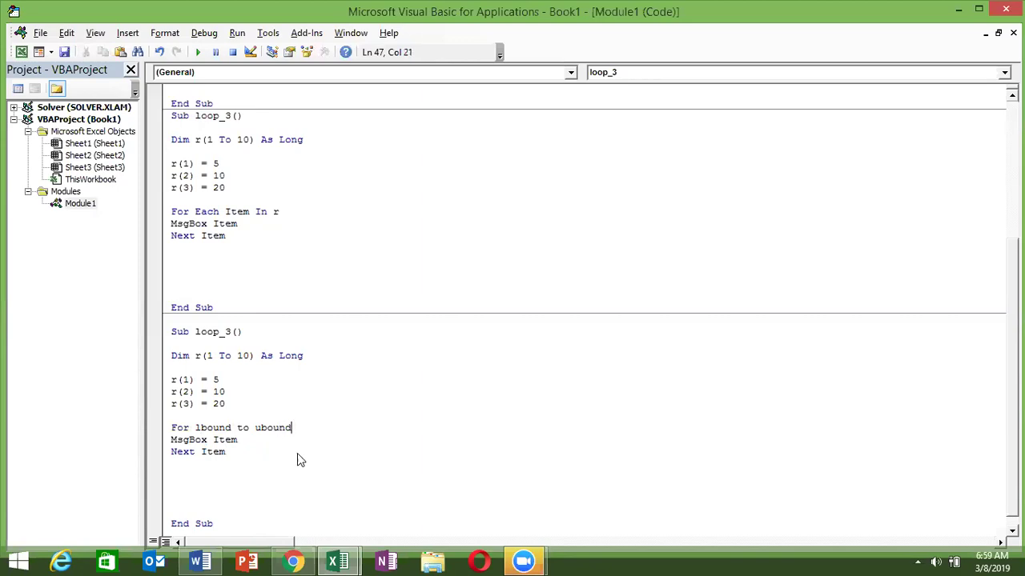
# - Insert the counter 'i=' before LBound, clearing the compile errors on the loop line
pyautogui.click(297, 453)
pyautogui.press('Return')
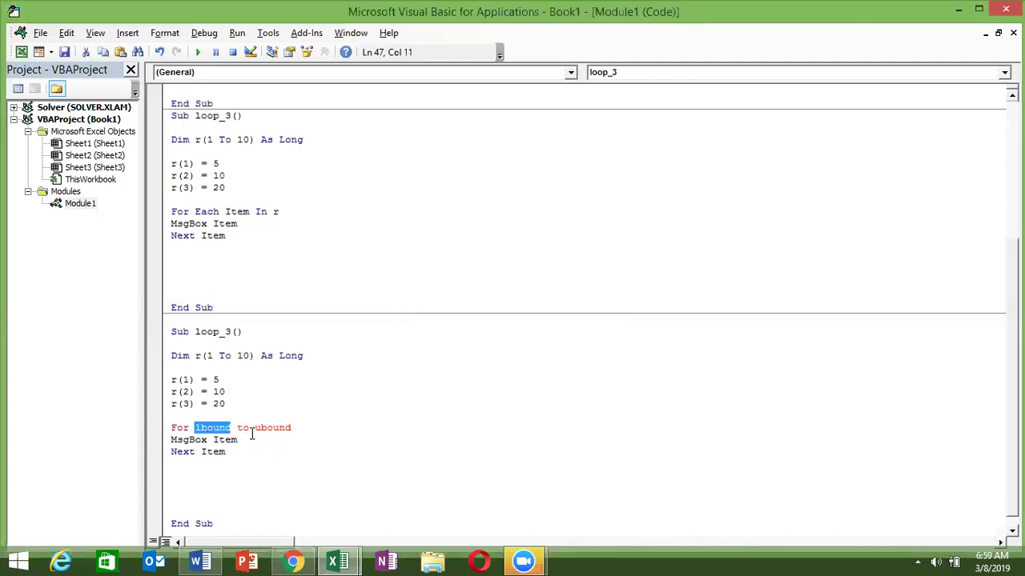
pyautogui.click(193, 429)
pyautogui.write('i=')
pyautogui.click(213, 474)
pyautogui.press('Return')
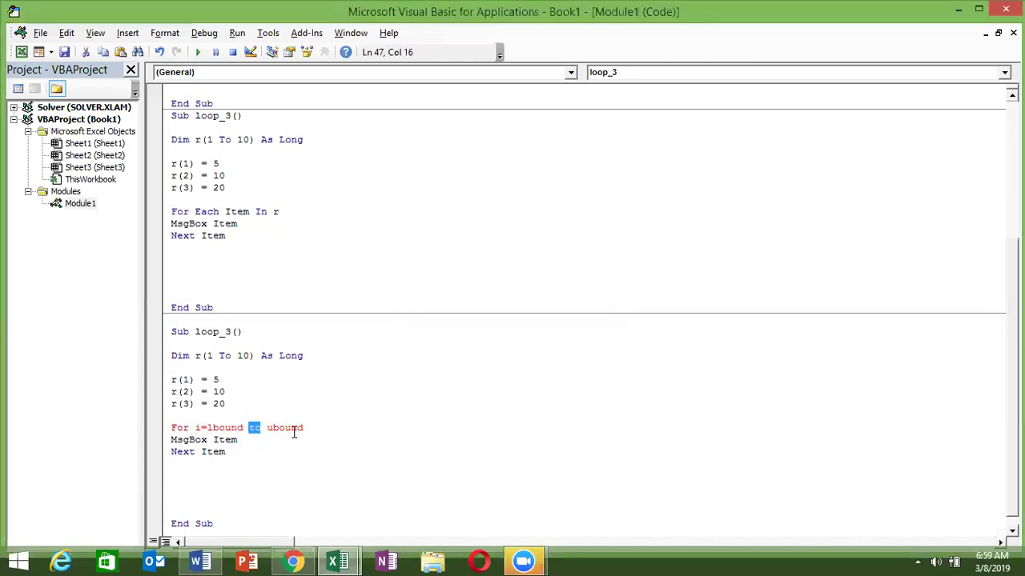
pyautogui.click(286, 431)
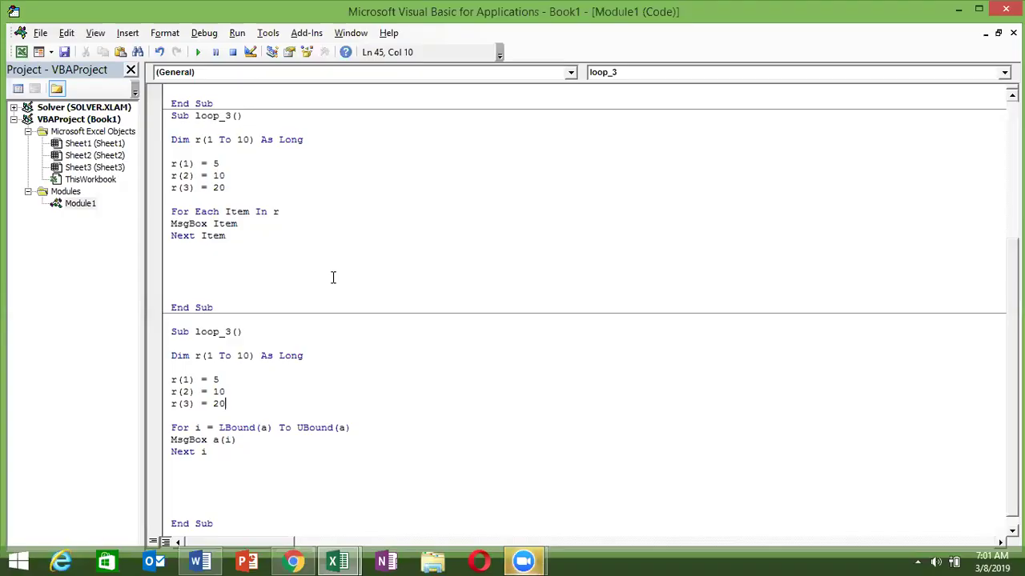
# - Replace array a with r in LBound, UBound and MsgBox a(i)
pyautogui.doubleClick(241, 427)
pyautogui.click(268, 427)
pyautogui.doubleClick(264, 427)
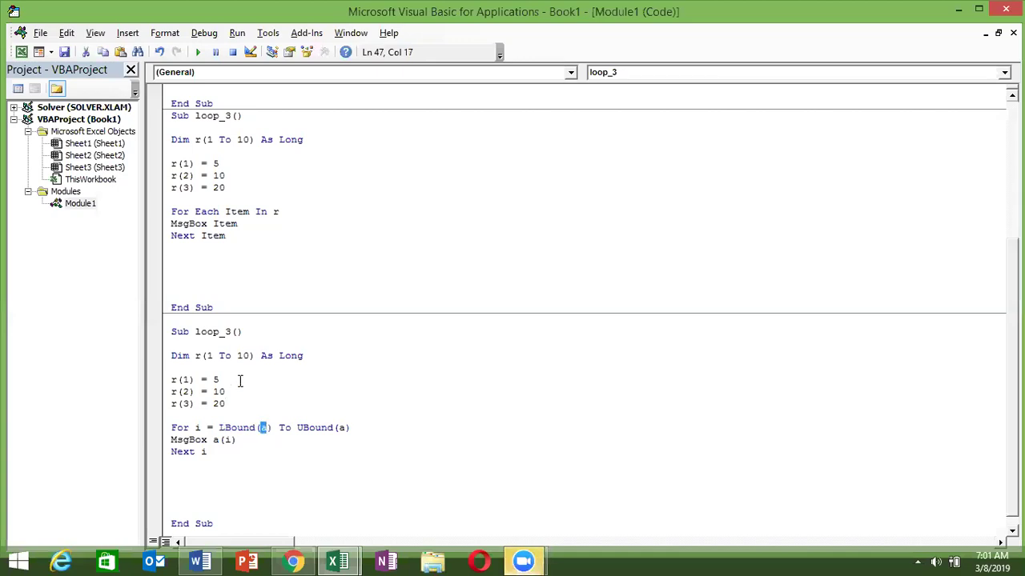
pyautogui.write('r')
pyautogui.doubleClick(343, 427)
pyautogui.write('r')
pyautogui.doubleClick(215, 440)
pyautogui.write('r')
pyautogui.click(217, 468)
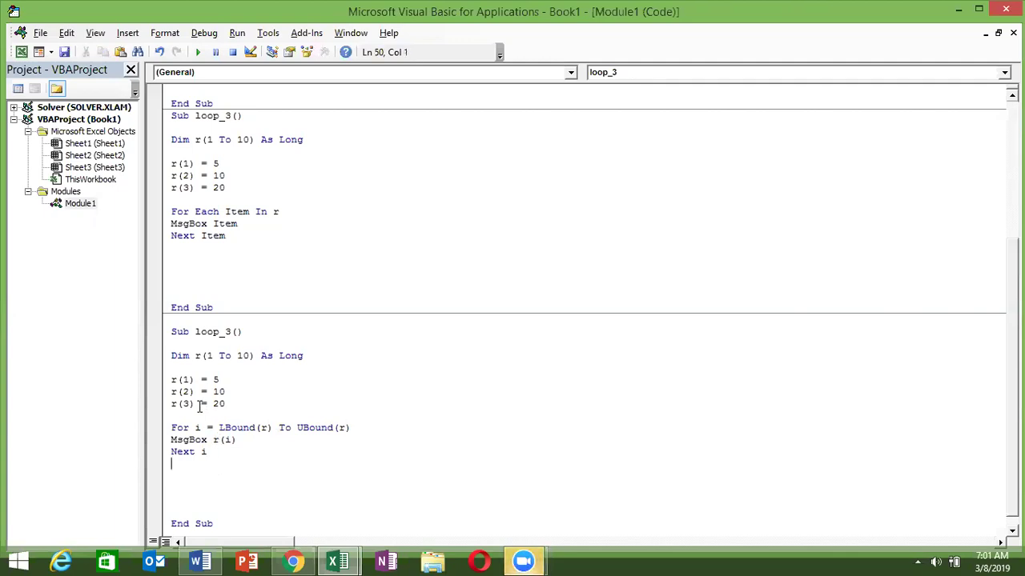
# - Rename the duplicate sub from loop_3 to loop_5 after the ambiguous-name error
pyautogui.click(197, 52)
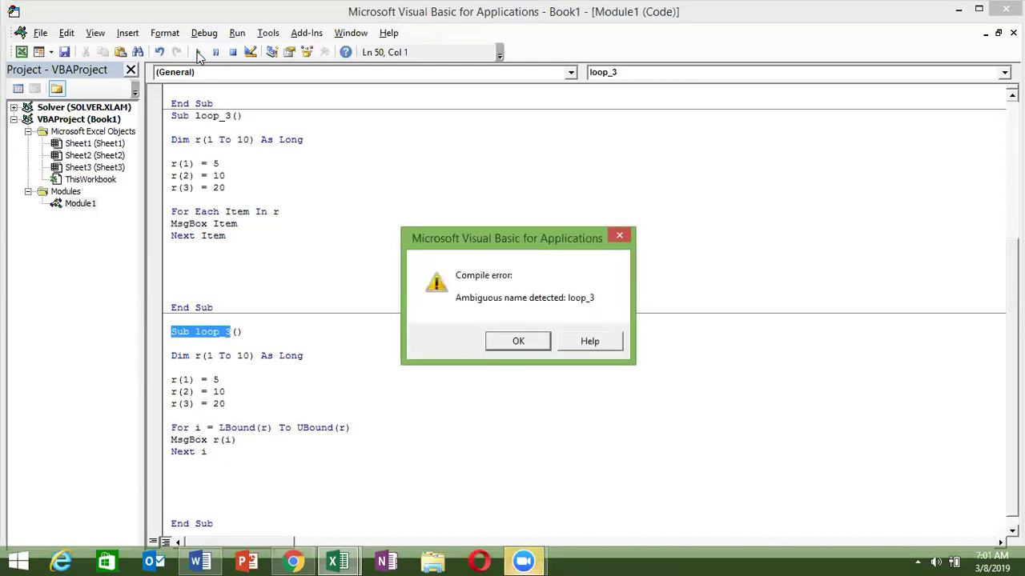
pyautogui.press('Return')
pyautogui.press('Right')
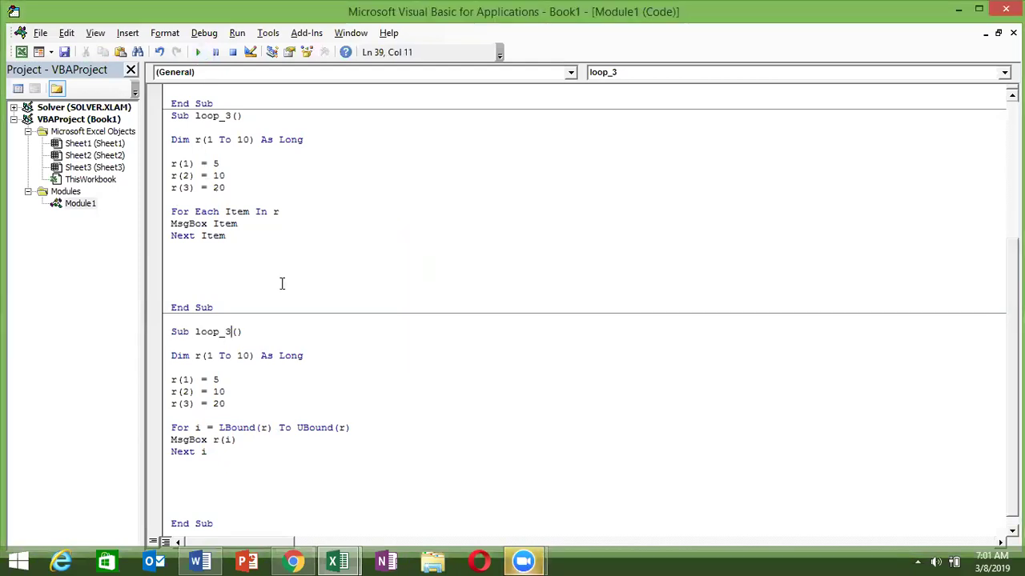
pyautogui.press('BackSpace')
pyautogui.write('5')
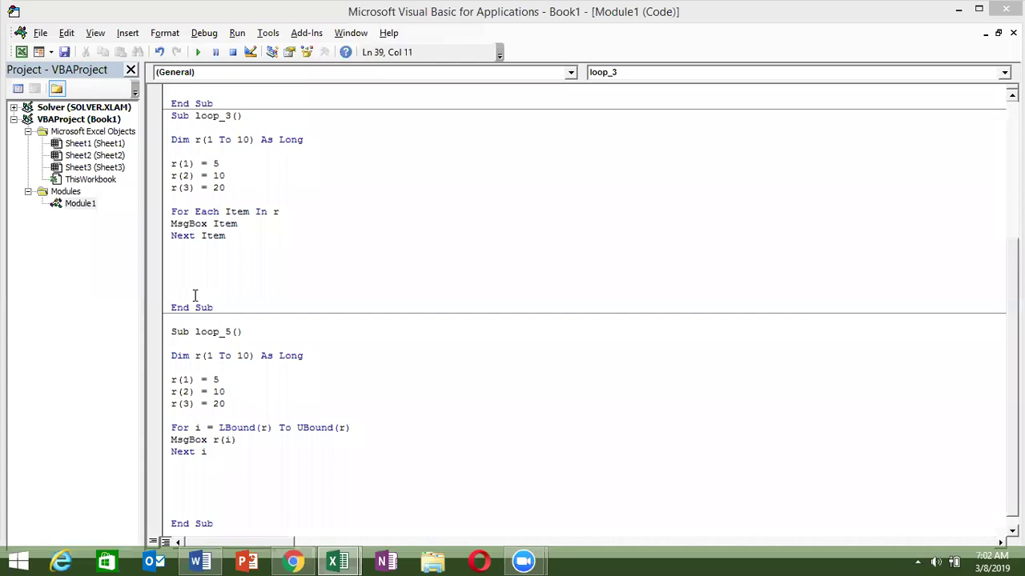
# - Run loop_5 and dismiss the message boxes showing 5, 10, 20 and 0
pyautogui.press('Down')
pyautogui.press('Down')
pyautogui.press('Down')
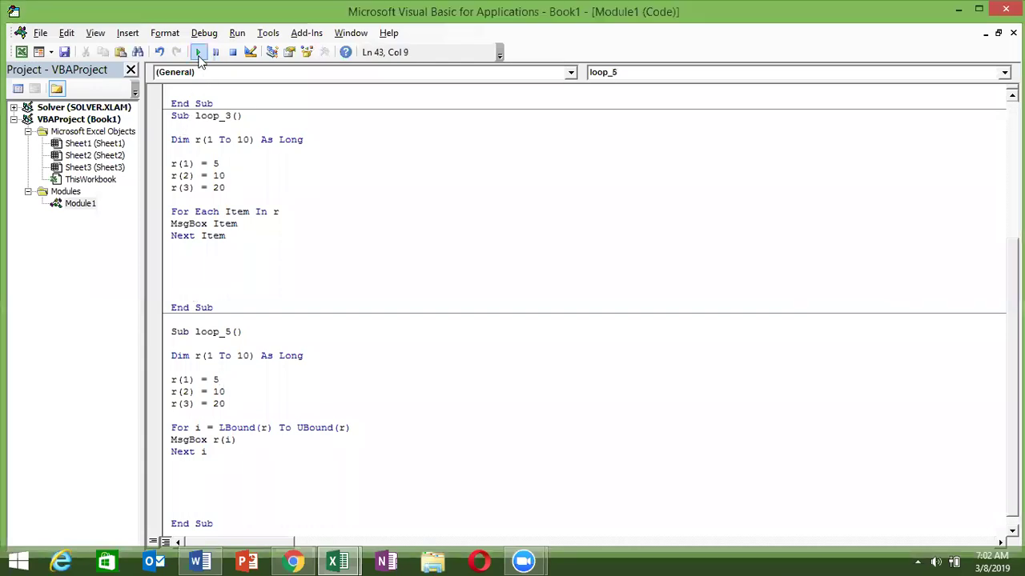
pyautogui.click(198, 54)
pyautogui.click(532, 334)
pyautogui.click(532, 334)
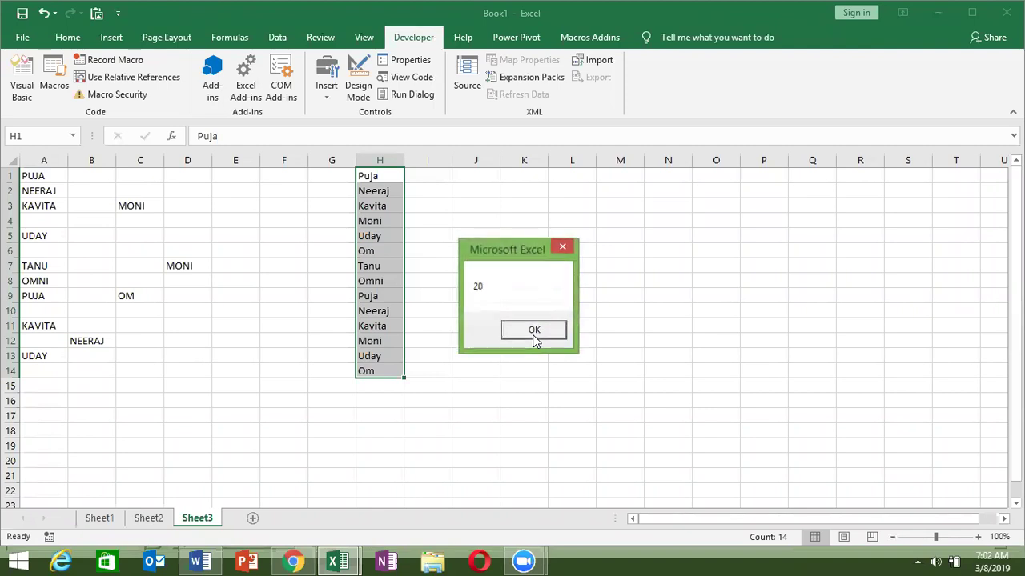
pyautogui.click(532, 335)
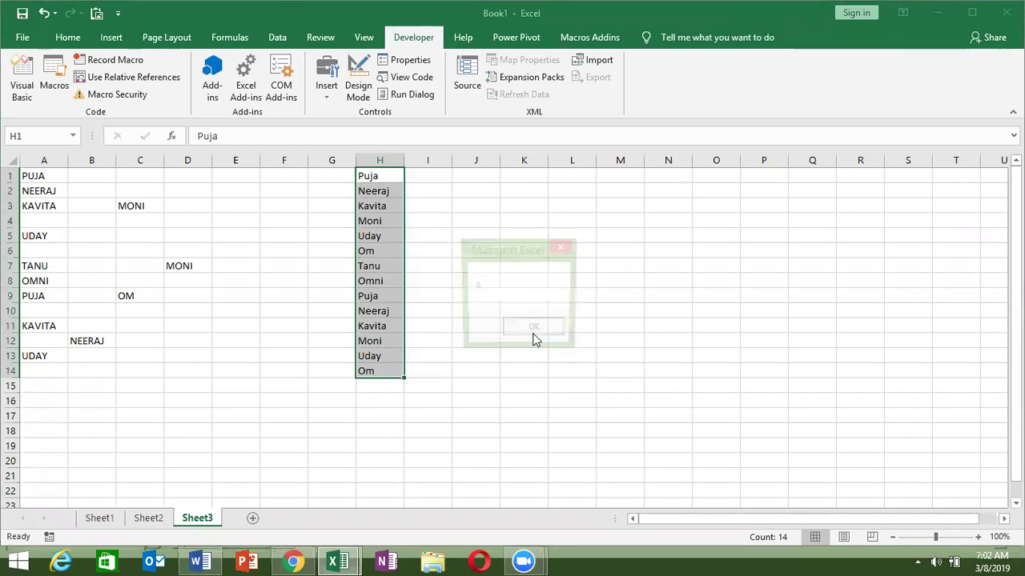
pyautogui.click(532, 332)
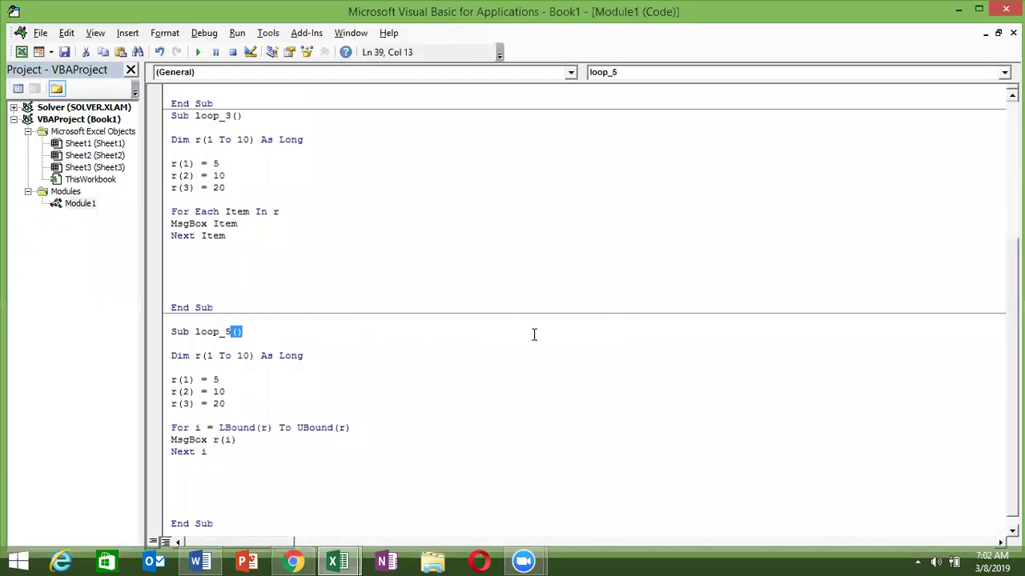
pyautogui.click(466, 360)
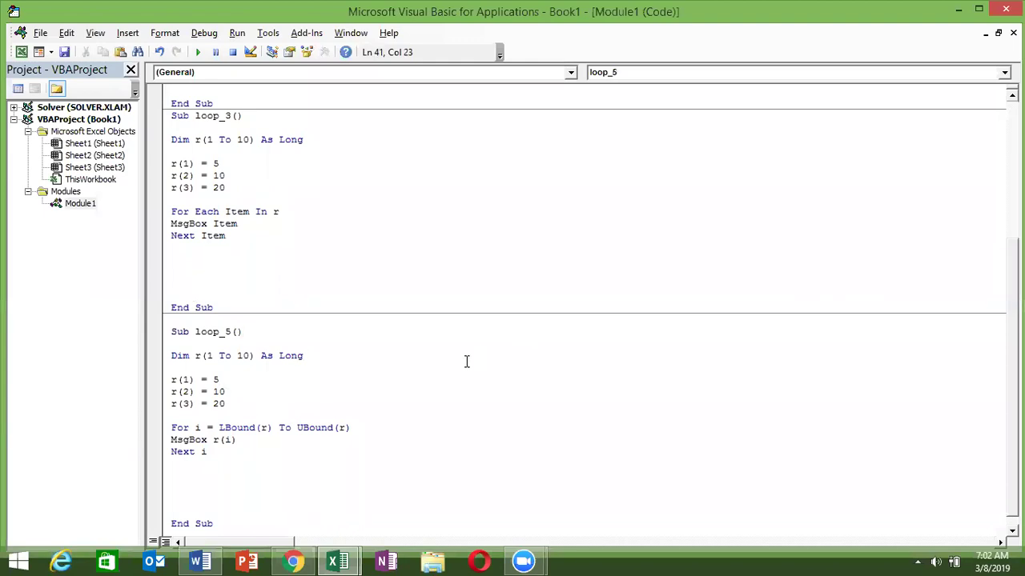
pyautogui.click(246, 418)
pyautogui.moveTo(171, 428); pyautogui.dragTo(212, 453)
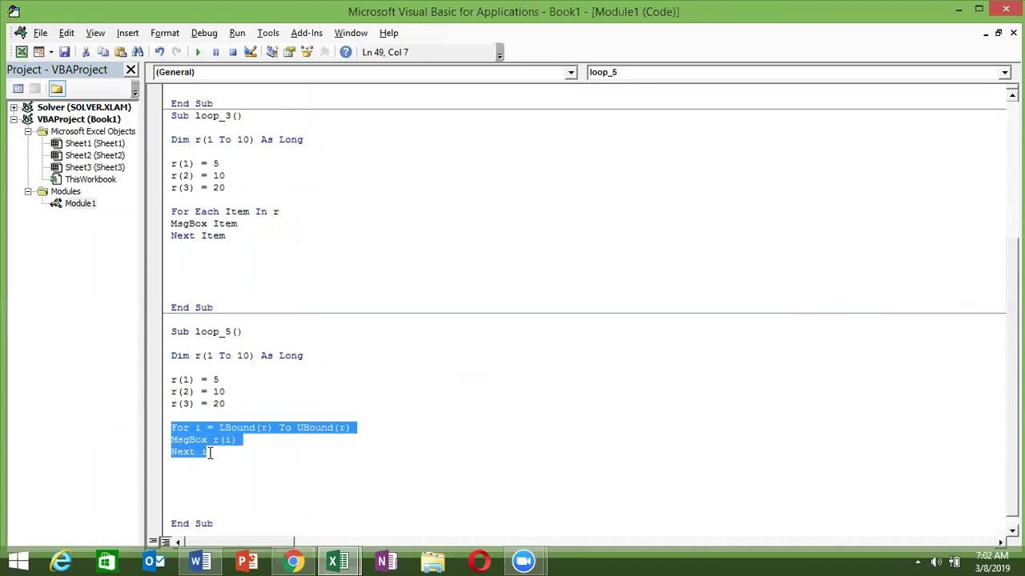
pyautogui.click(232, 431)
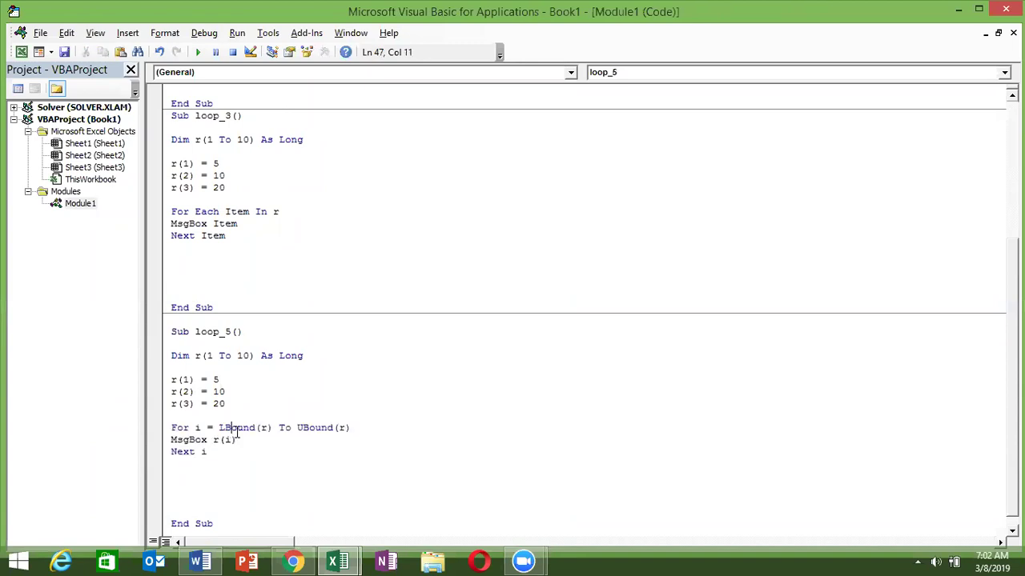
pyautogui.doubleClick(299, 429)
pyautogui.moveTo(239, 428); pyautogui.dragTo(321, 427)
pyautogui.click(320, 428)
pyautogui.click(261, 391)
pyautogui.click(195, 224)
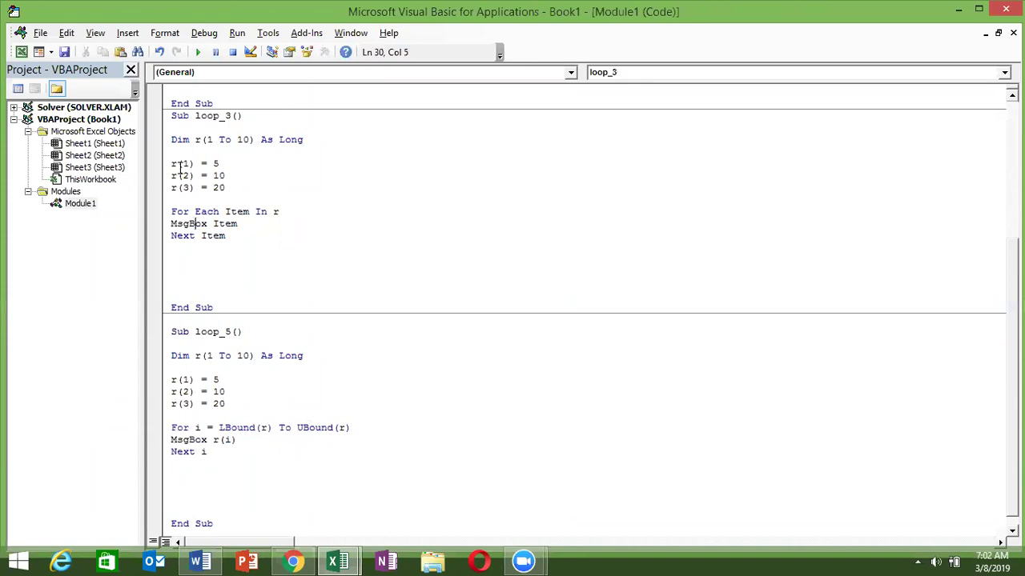
pyautogui.click(172, 212)
pyautogui.moveTo(171, 212); pyautogui.dragTo(237, 248)
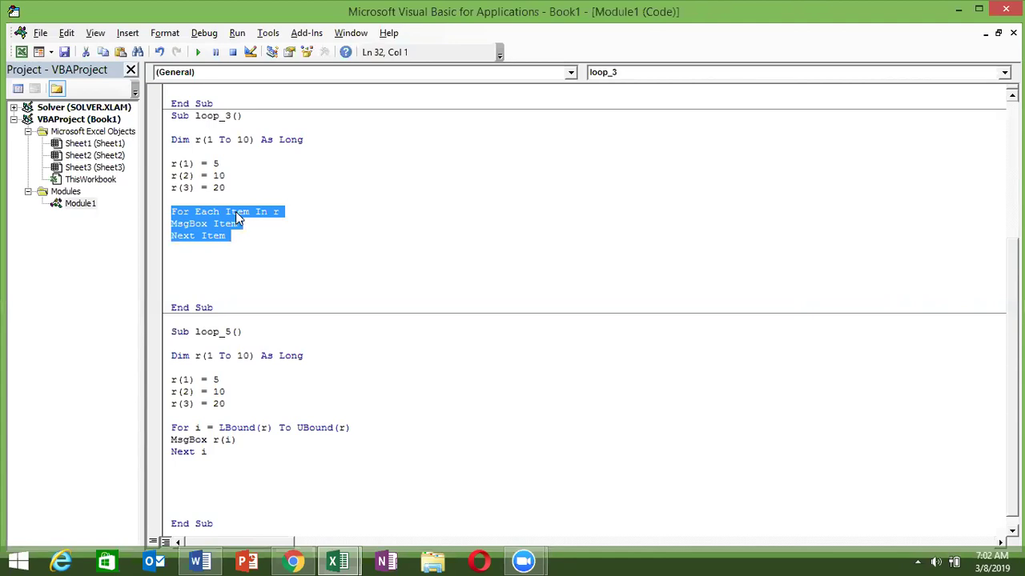
pyautogui.doubleClick(237, 212)
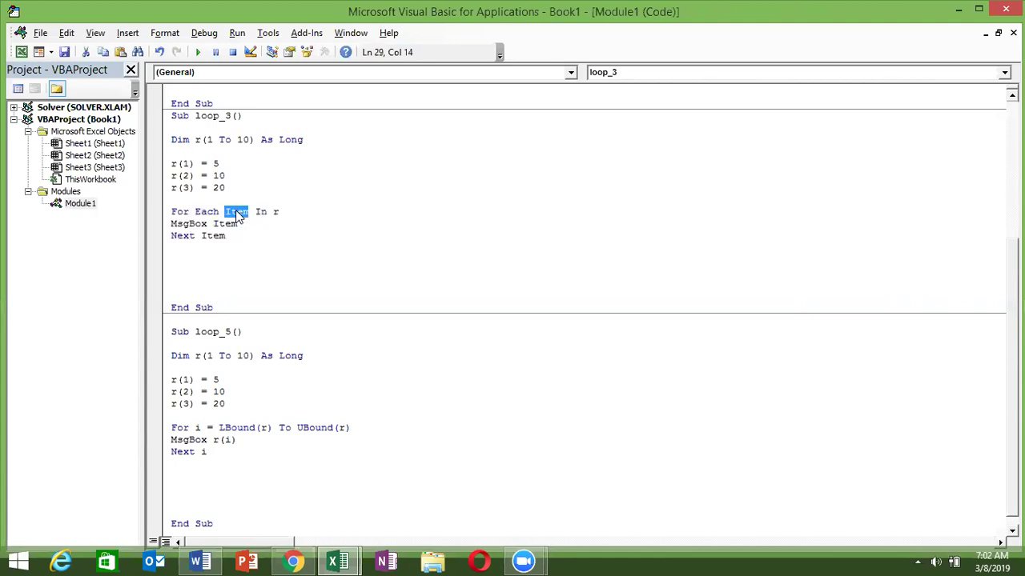
pyautogui.click(189, 199)
pyautogui.doubleClick(198, 140)
pyautogui.doubleClick(242, 212)
pyautogui.click(229, 430)
pyautogui.click(296, 430)
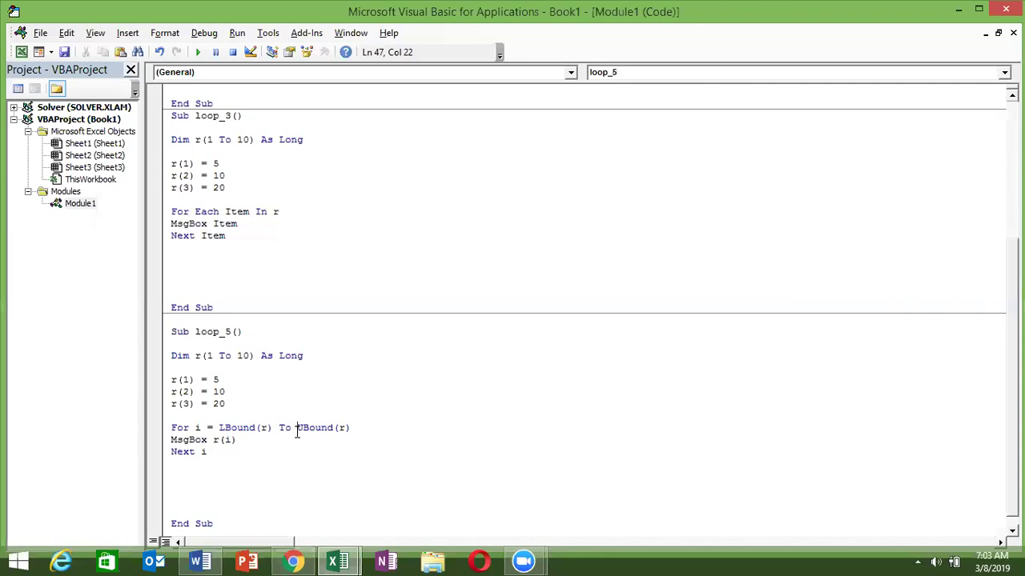
# - Highlight the array r in the declaration and the = in r(1) = 5 while reviewing
pyautogui.click(239, 235)
pyautogui.doubleClick(196, 357)
pyautogui.doubleClick(203, 381)
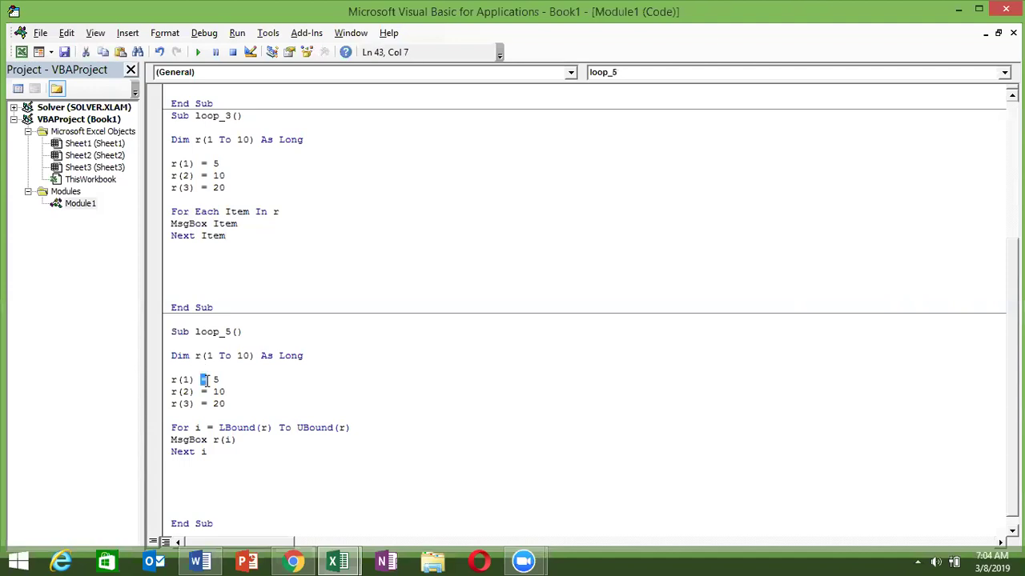